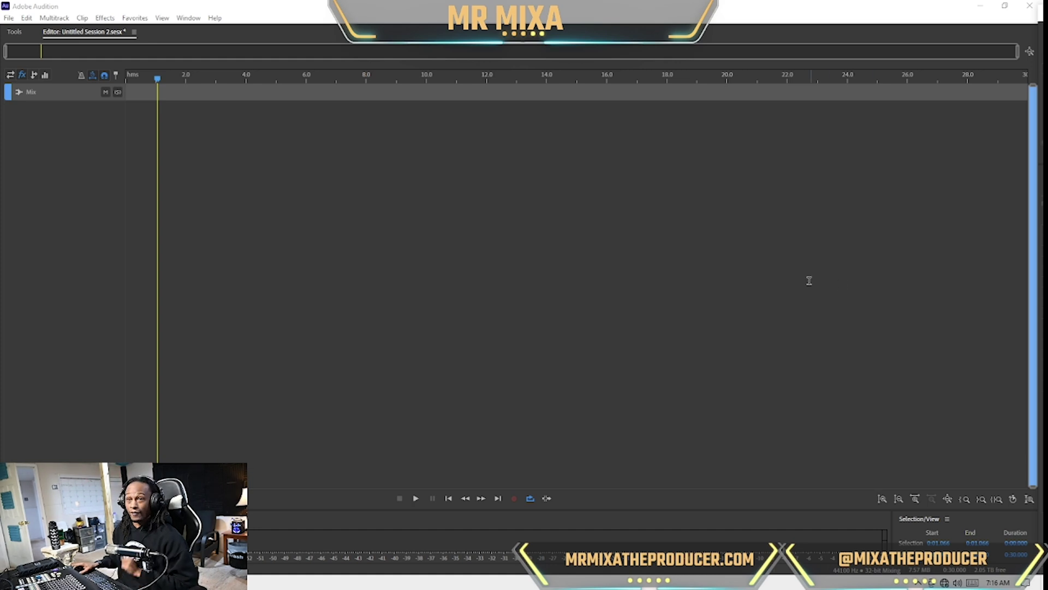
- Add a stereo audio track to the empty multitrack session and name it "beat"
right_click(173, 89)
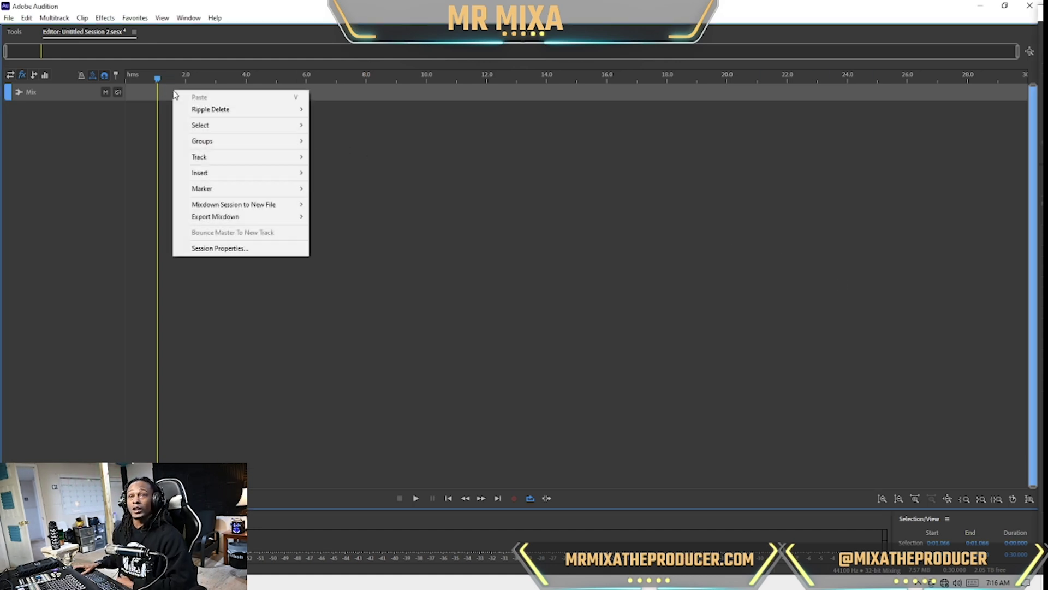
mouse_move(270, 159)
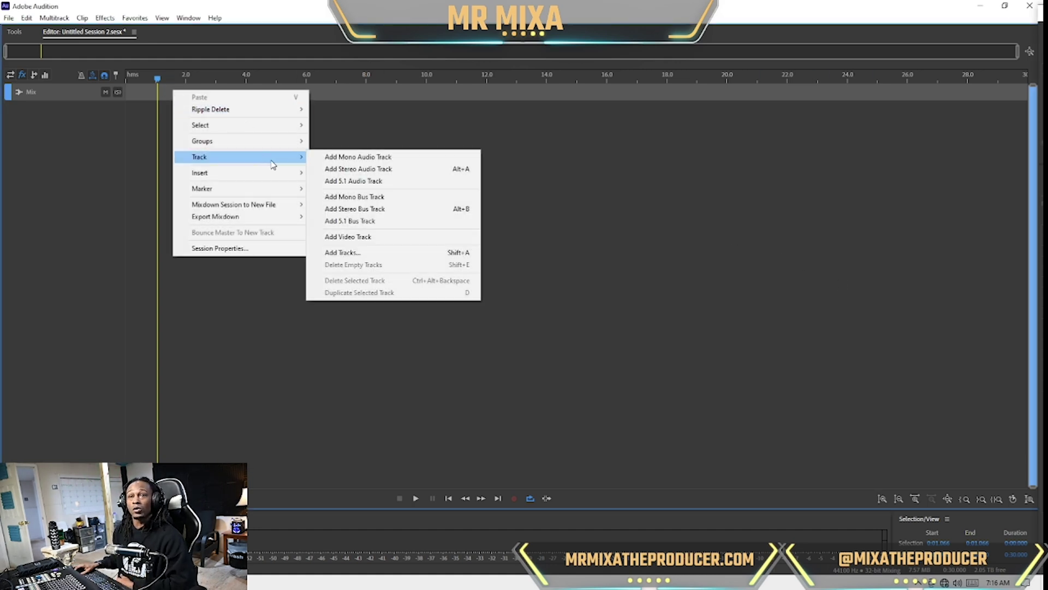
left_click(382, 168)
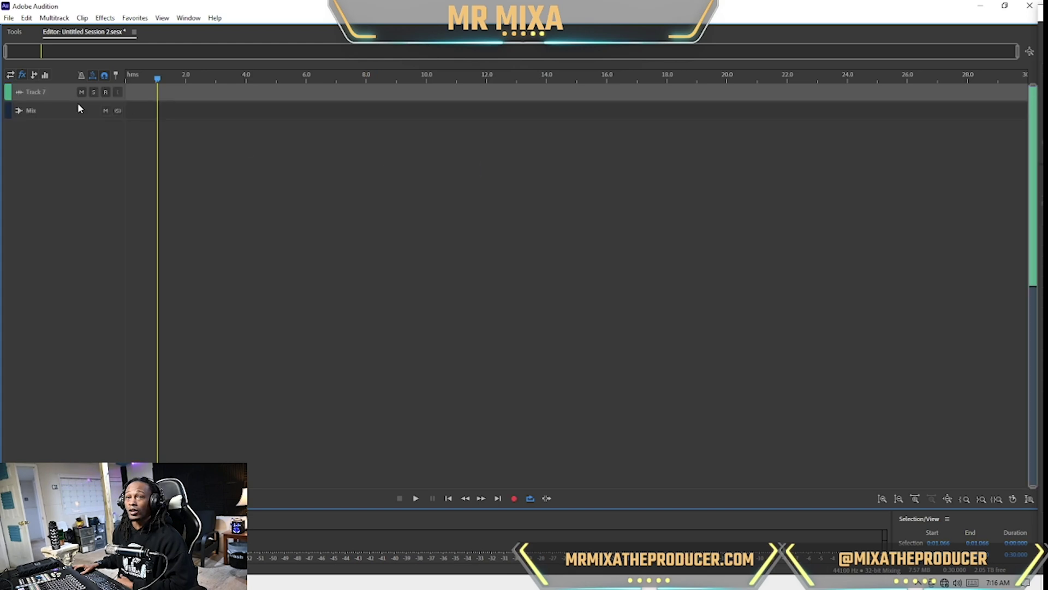
left_click(39, 91)
type("beat")
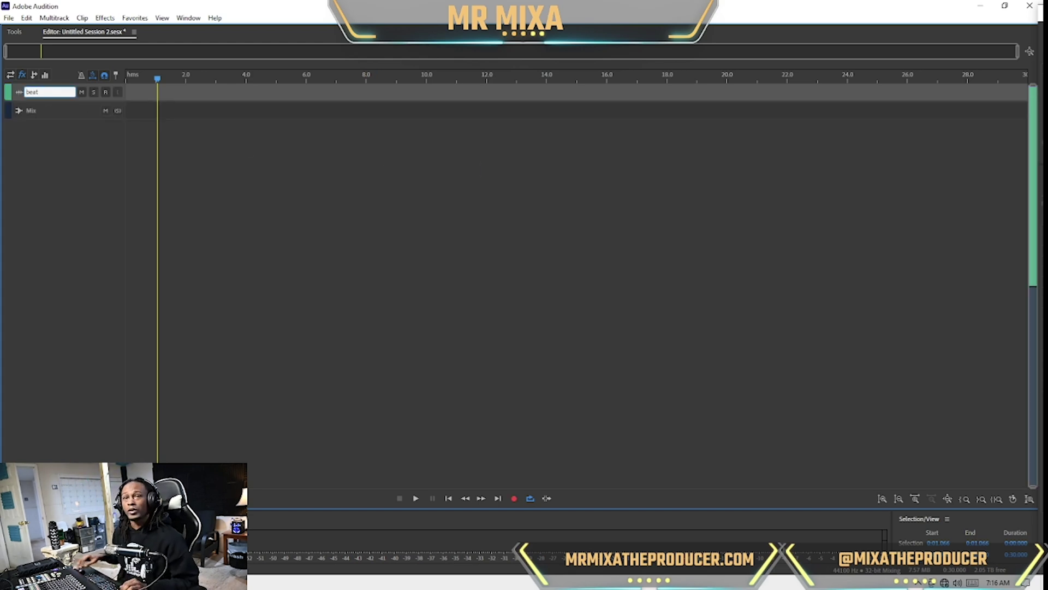
key("Return")
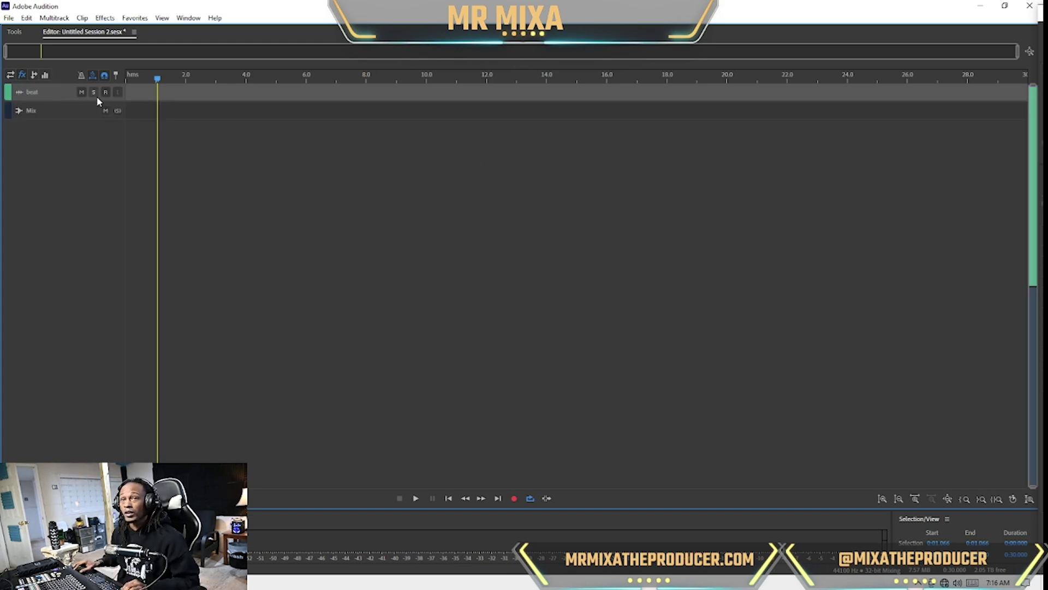
- Add a mono audio track below the beat track and name it "vocal"
right_click(146, 96)
mouse_move(218, 166)
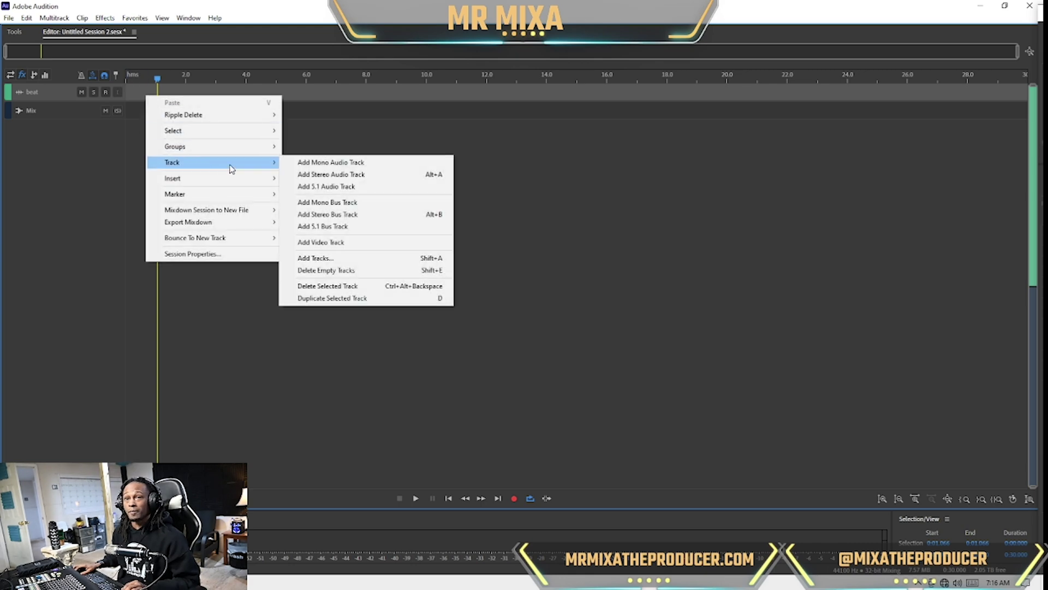
left_click(342, 166)
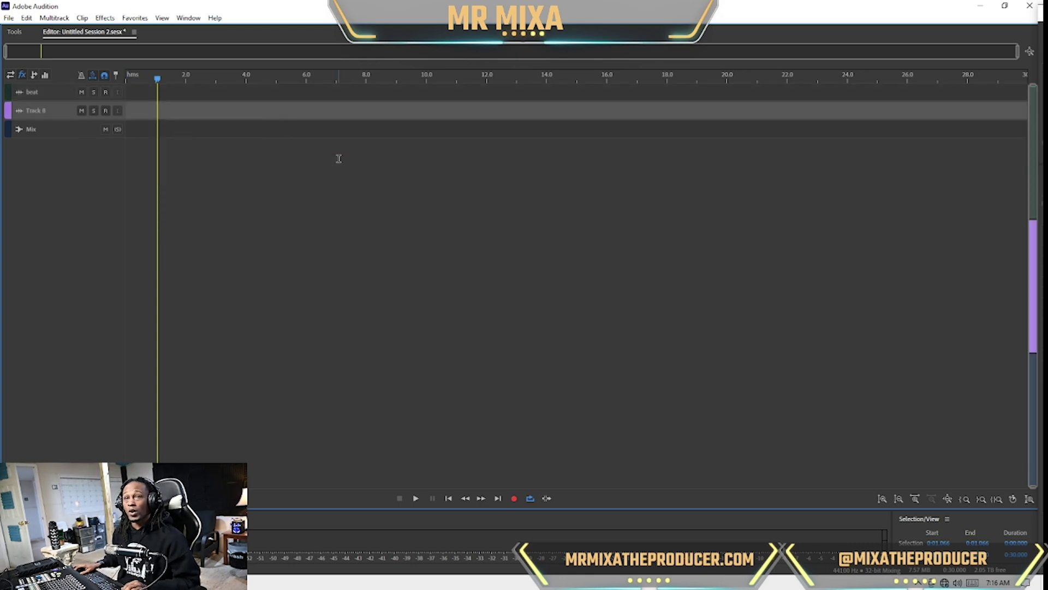
left_click(34, 110)
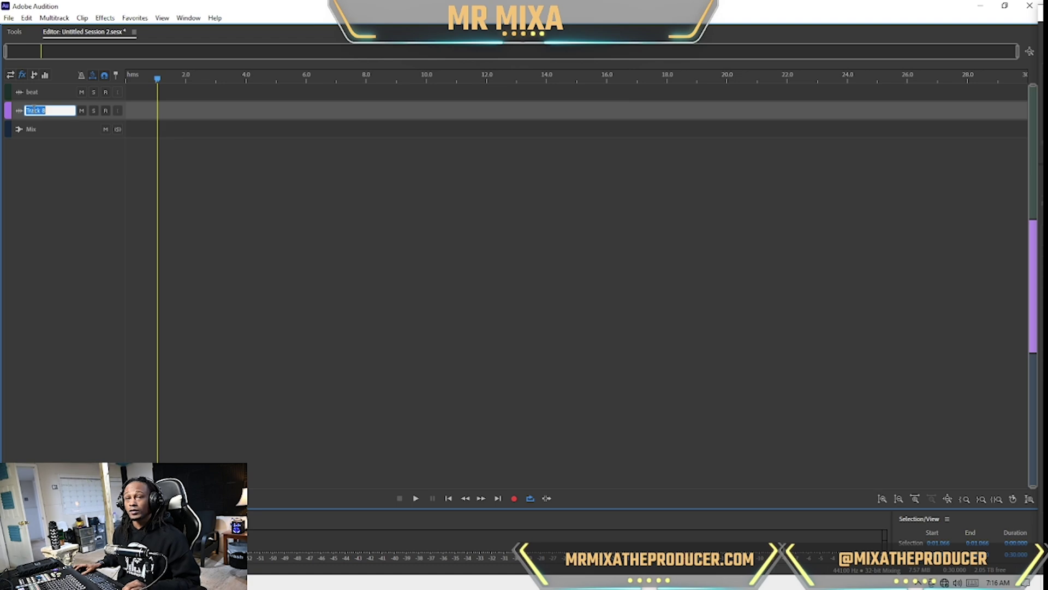
type("vocal")
key("Return")
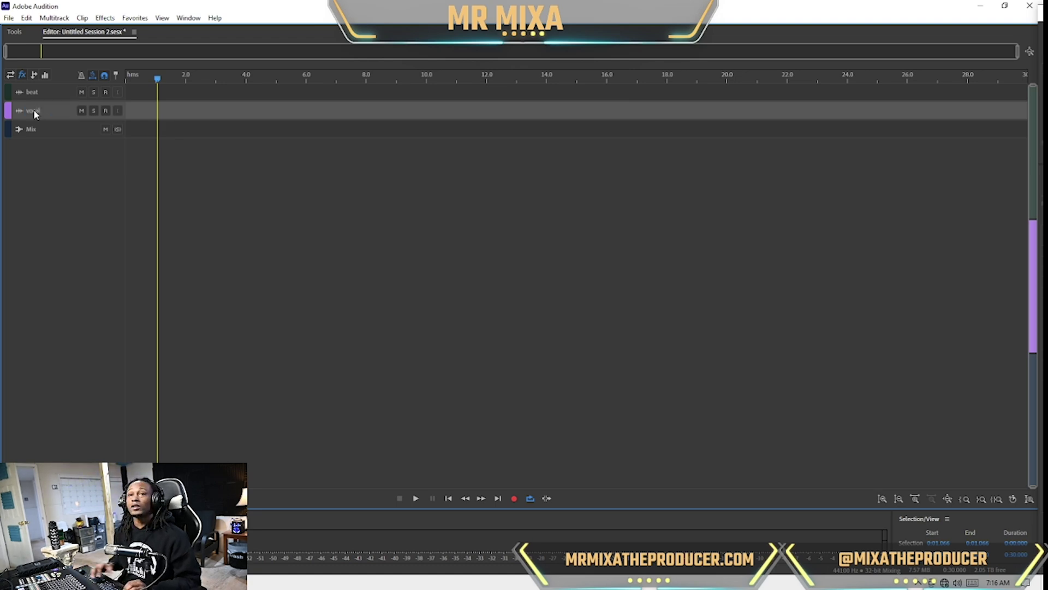
- Enlarge the tracks and bring the "4619-3 tempo 150" audio file onto the vocal track at the session start
scroll(98, 97, "up", 2)
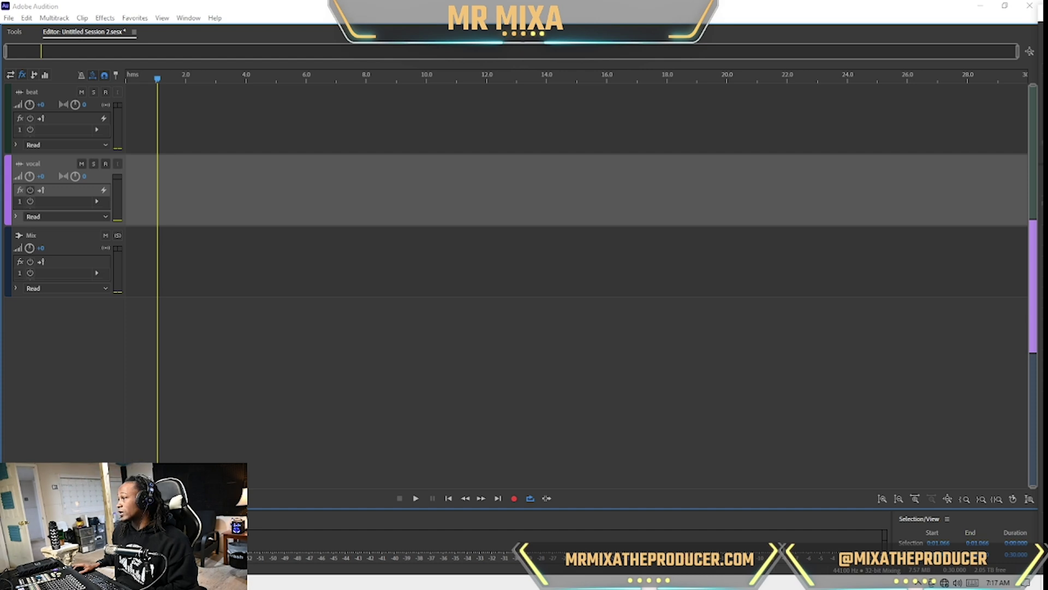
left_click_drag(415, 207, 96, 165)
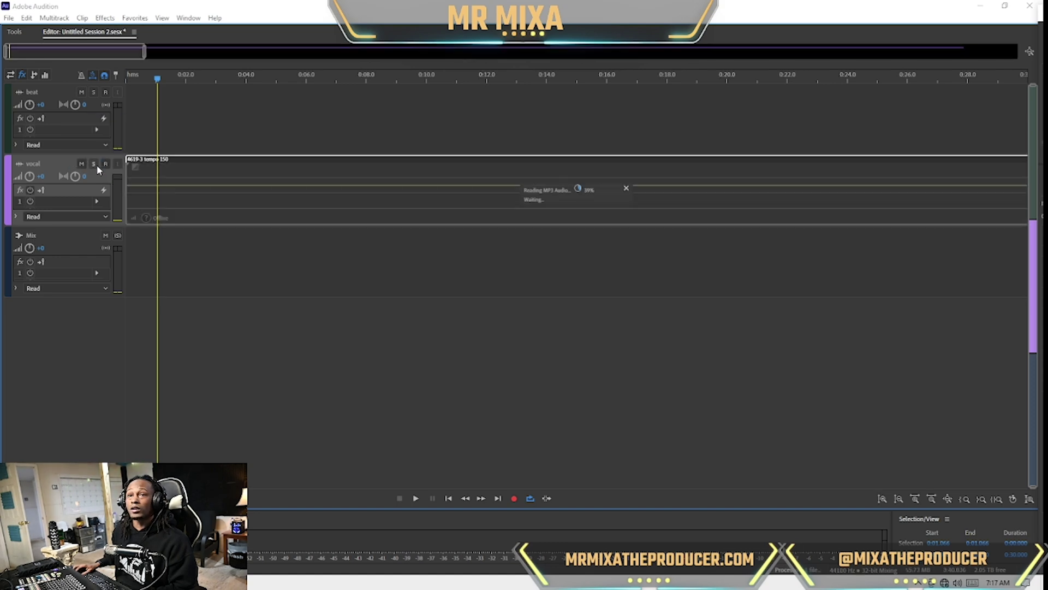
key("Home")
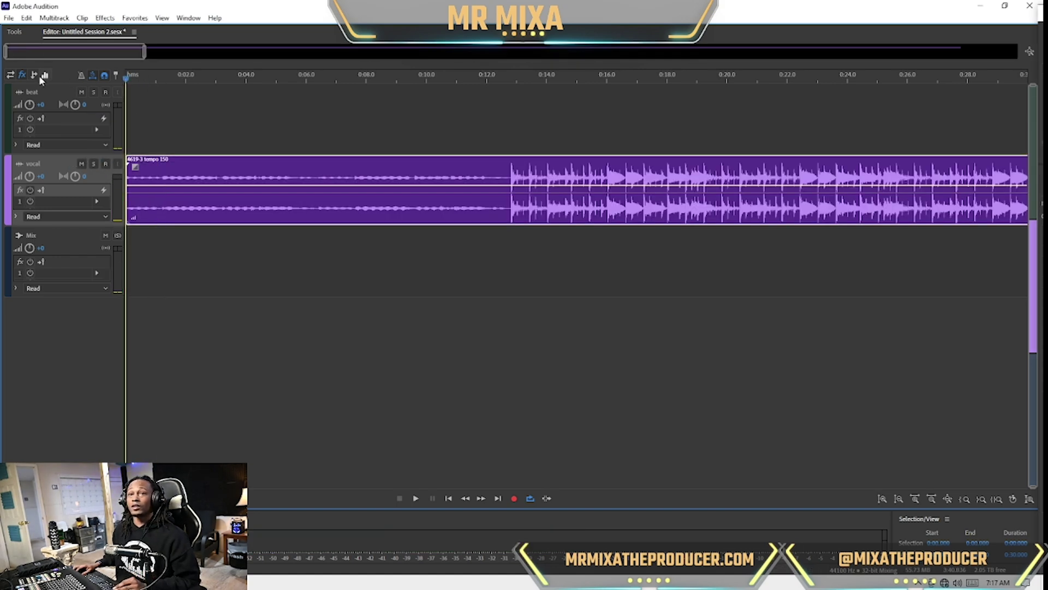
- Play the imported clip from the start, stop it, and move it up onto the beat track
key("space")
left_click_drag(146, 56, 325, 95)
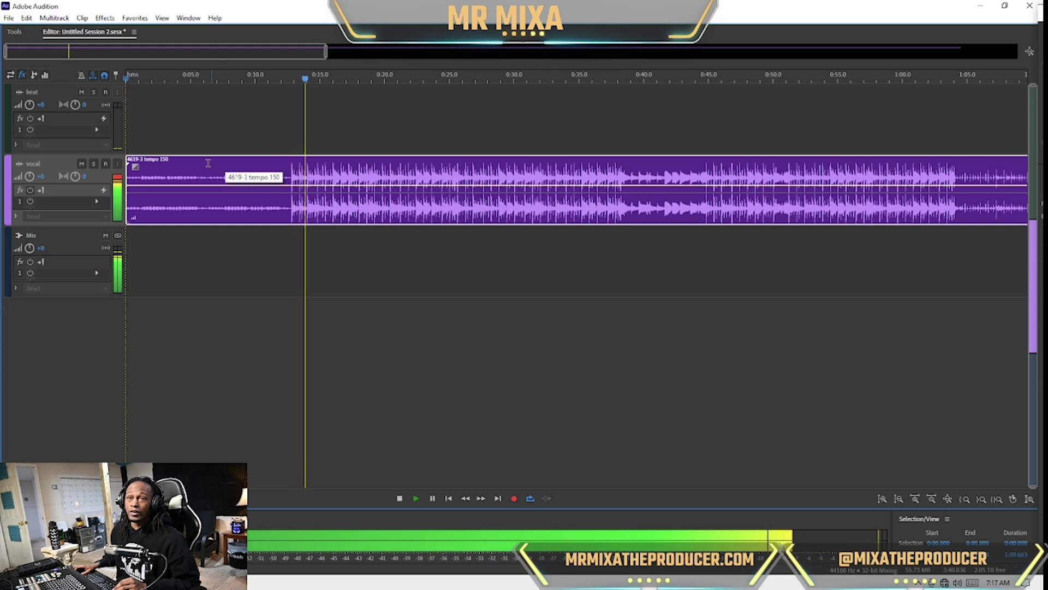
key("space")
left_click_drag(191, 169, 180, 131)
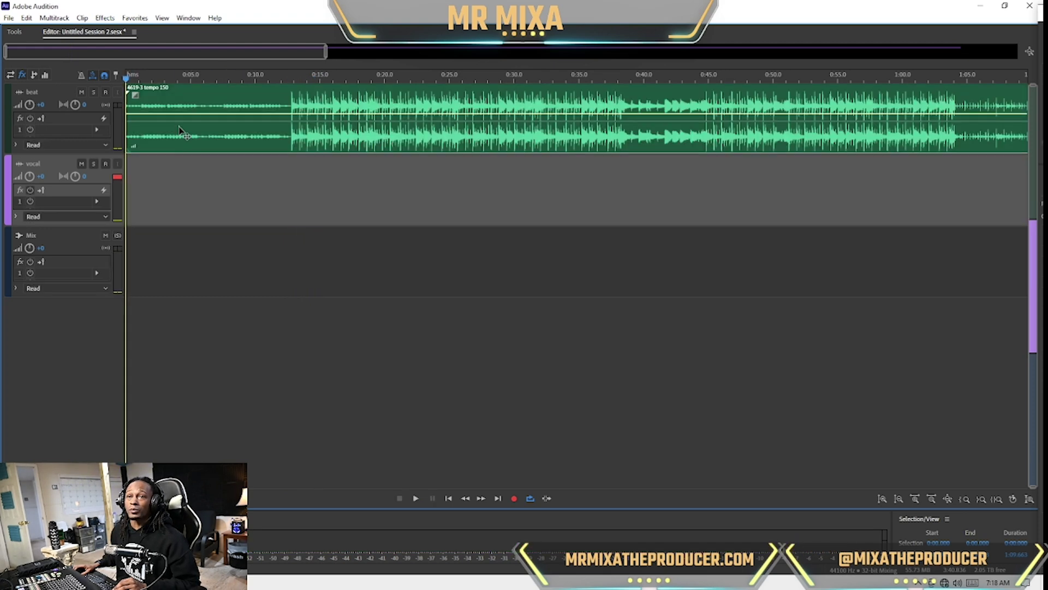
- Listen to the beat clip from just before the drums enter at about 0:12.5, and stop with the playhead near 0:02
left_click(288, 136)
key("space")
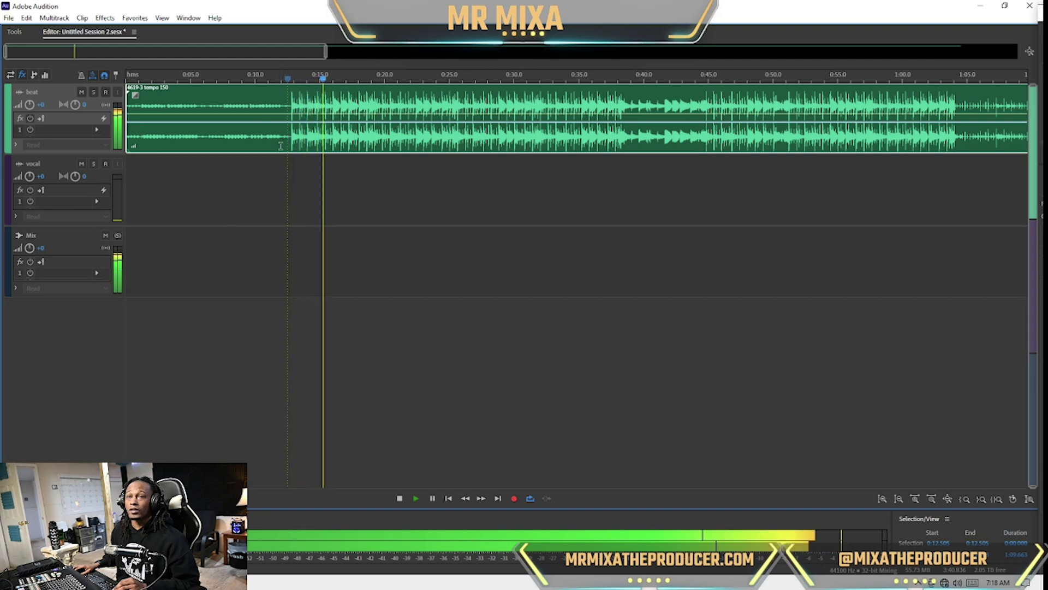
left_click(149, 147)
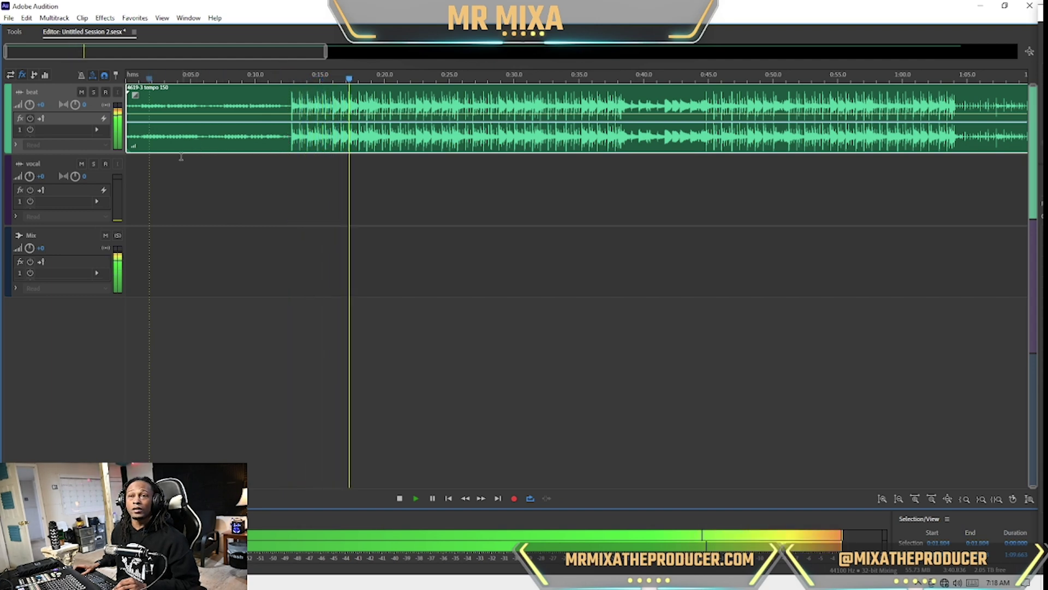
key("space")
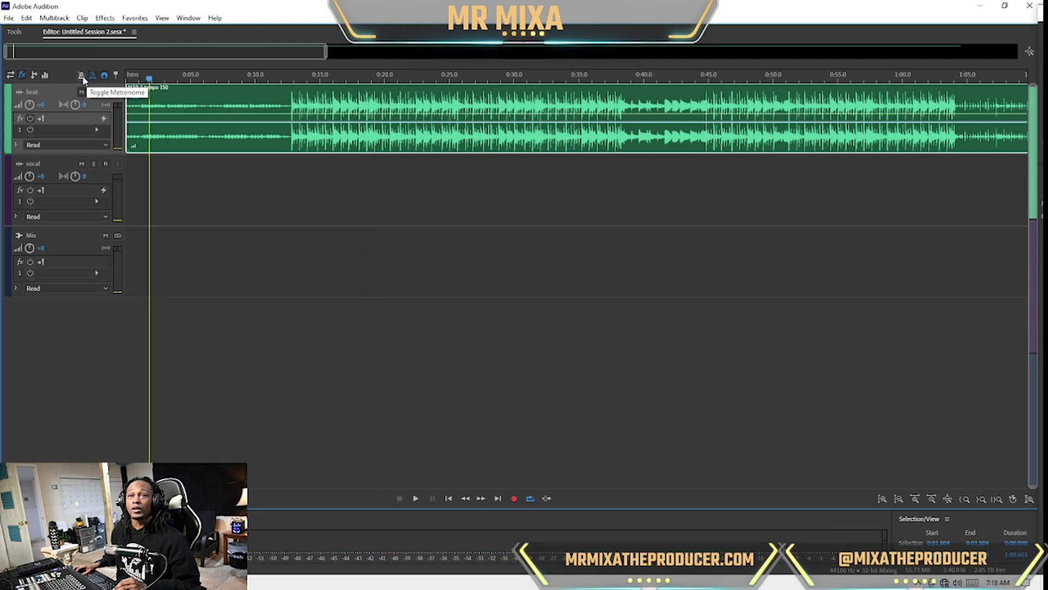
- Turn on the metronome and set its tempo to 150
left_click(81, 75)
left_click(58, 117)
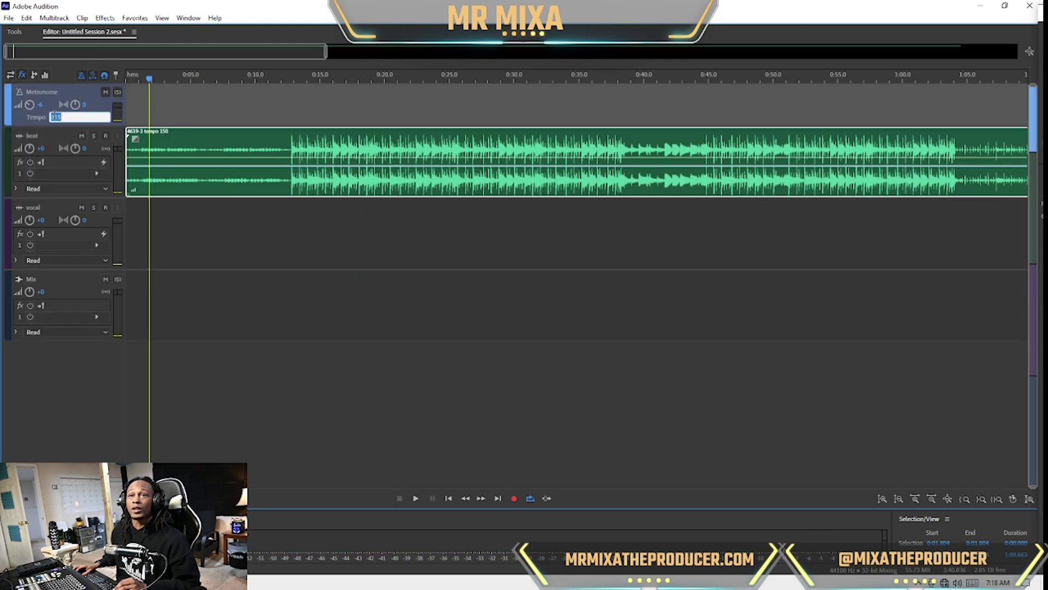
type("1")
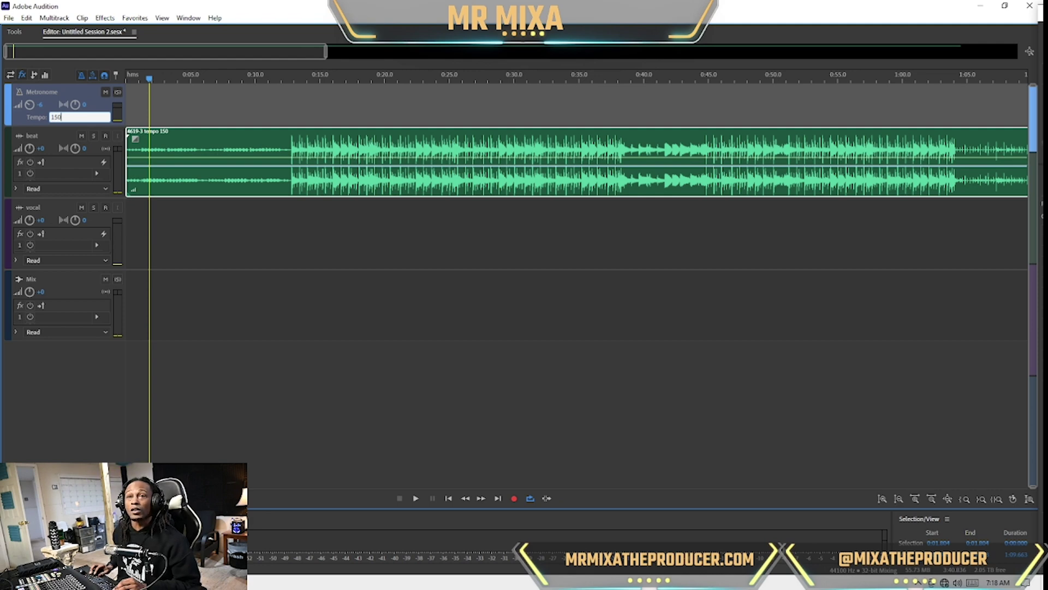
type("50")
key("Return")
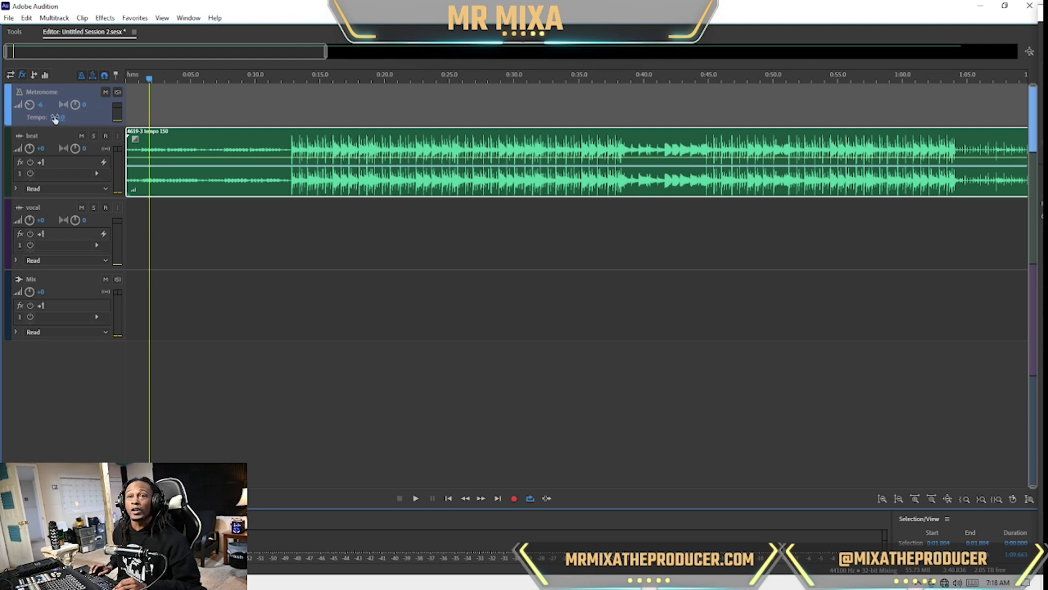
- Set the tempo in the Time Display preferences to 150 beats per minute
left_click(27, 18)
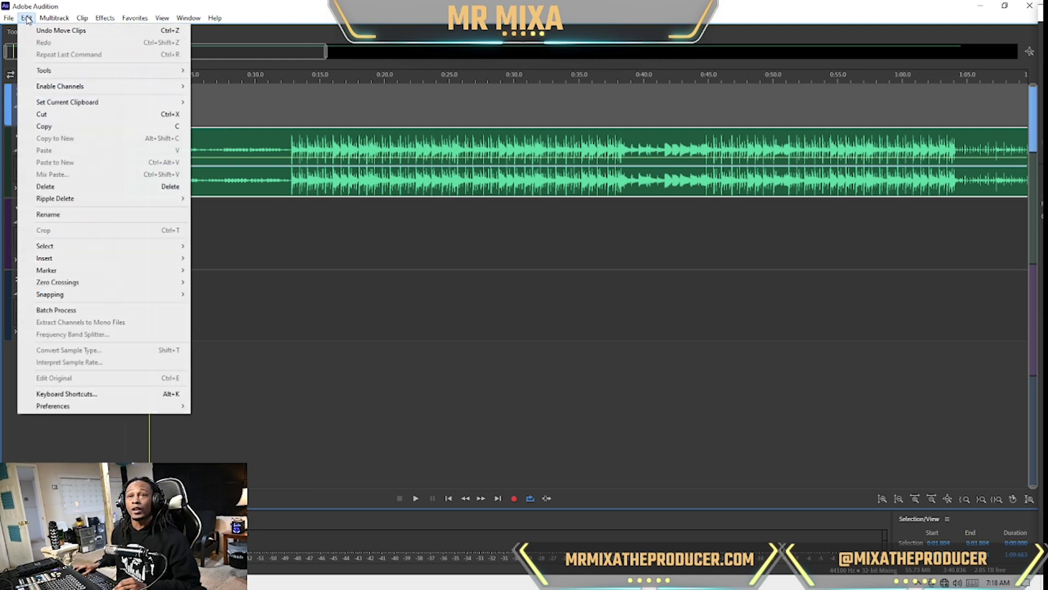
mouse_move(119, 406)
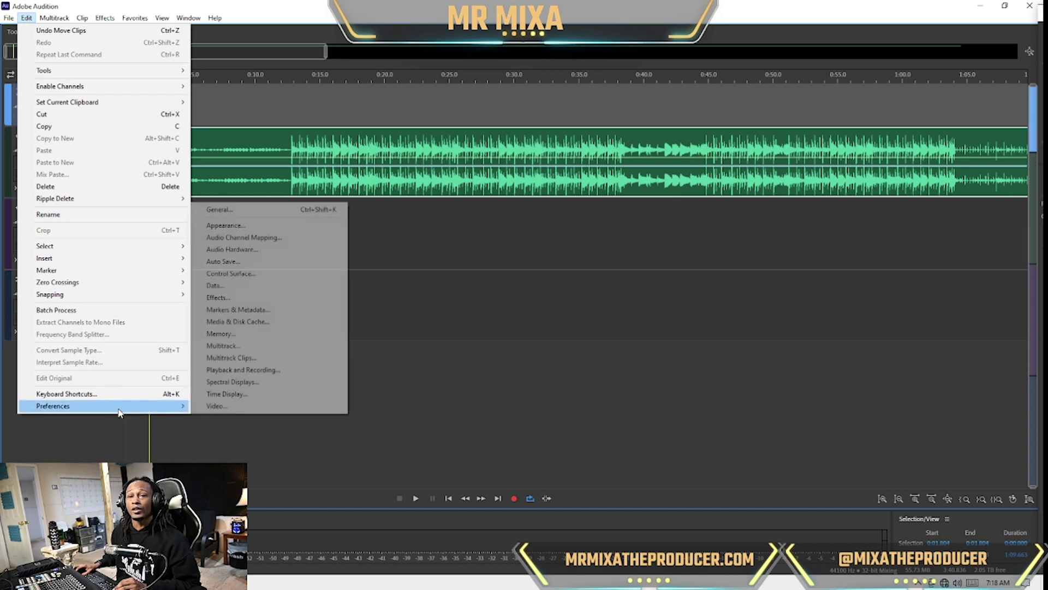
left_click(227, 394)
left_click(650, 167)
type("150")
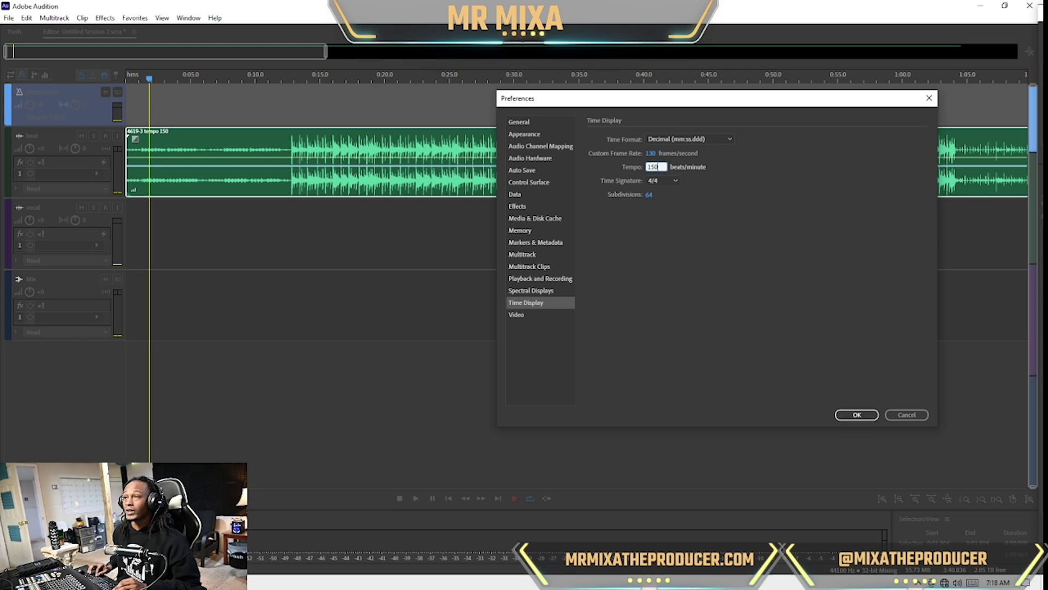
key("Return")
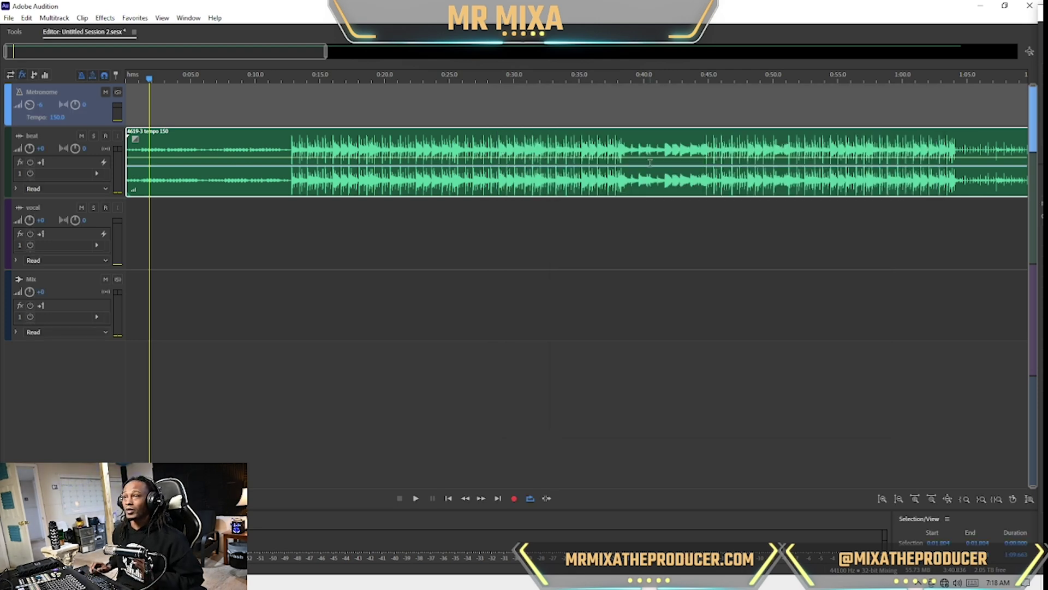
- Show the track inputs and outputs, set the vocal track's input to mono [01M] In 1, and arm it for recording
left_click_drag(210, 101, 124, 104)
left_click(186, 113)
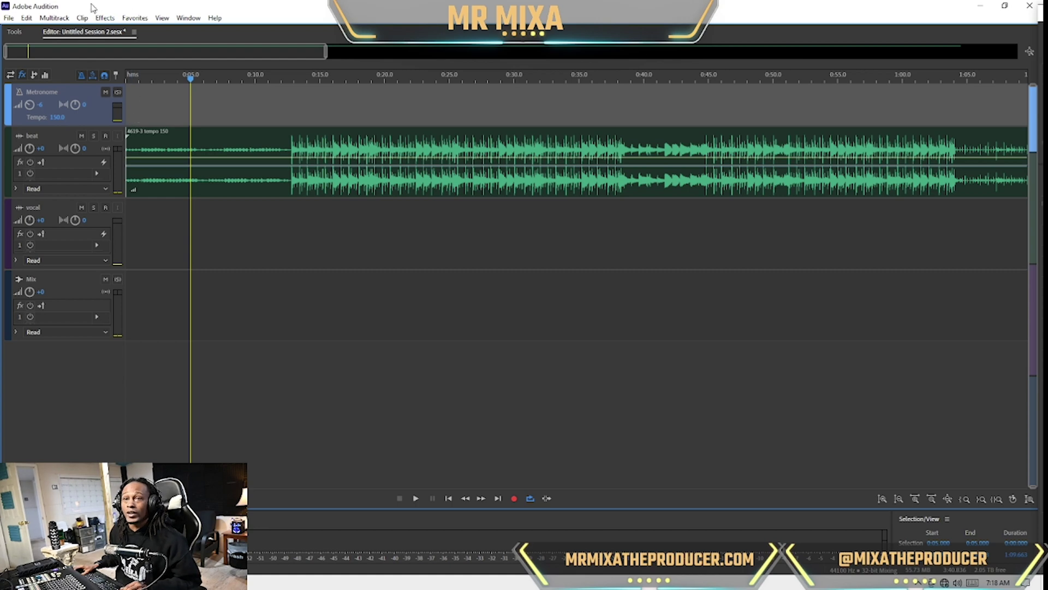
left_click(10, 76)
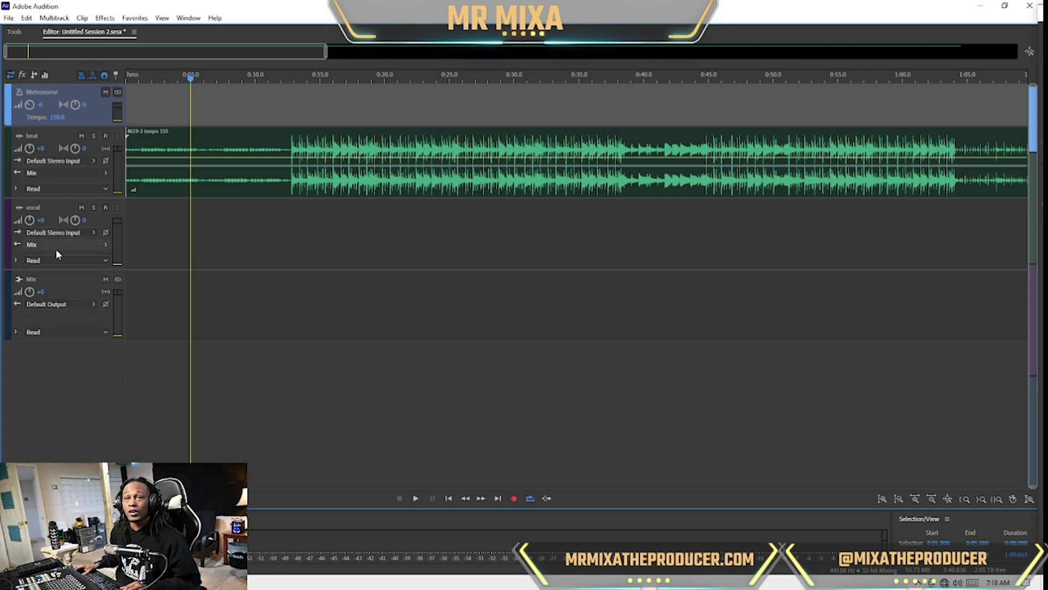
left_click(67, 234)
mouse_move(148, 248)
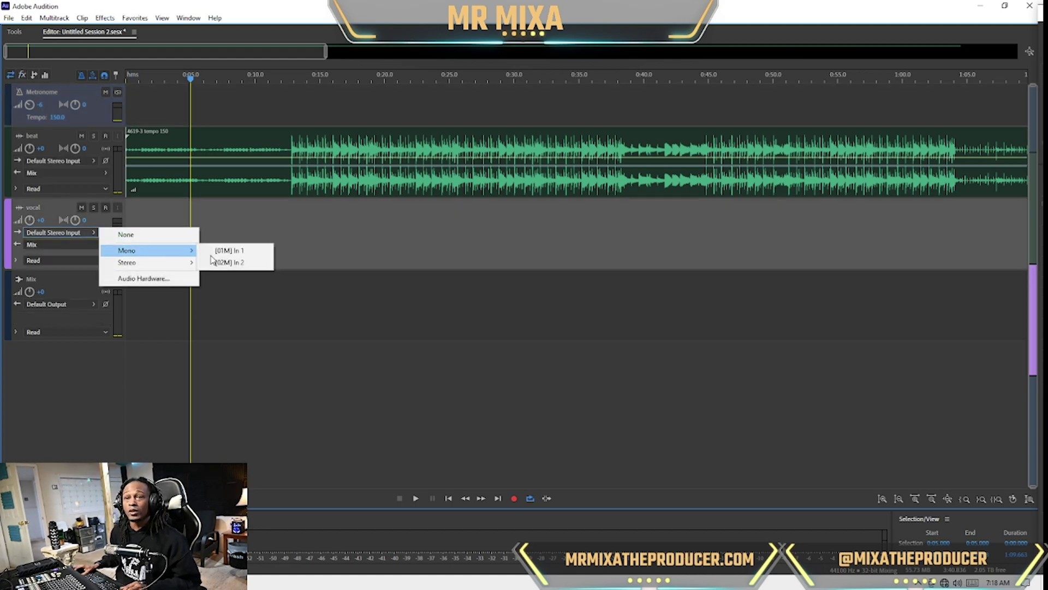
left_click(254, 251)
left_click(104, 209)
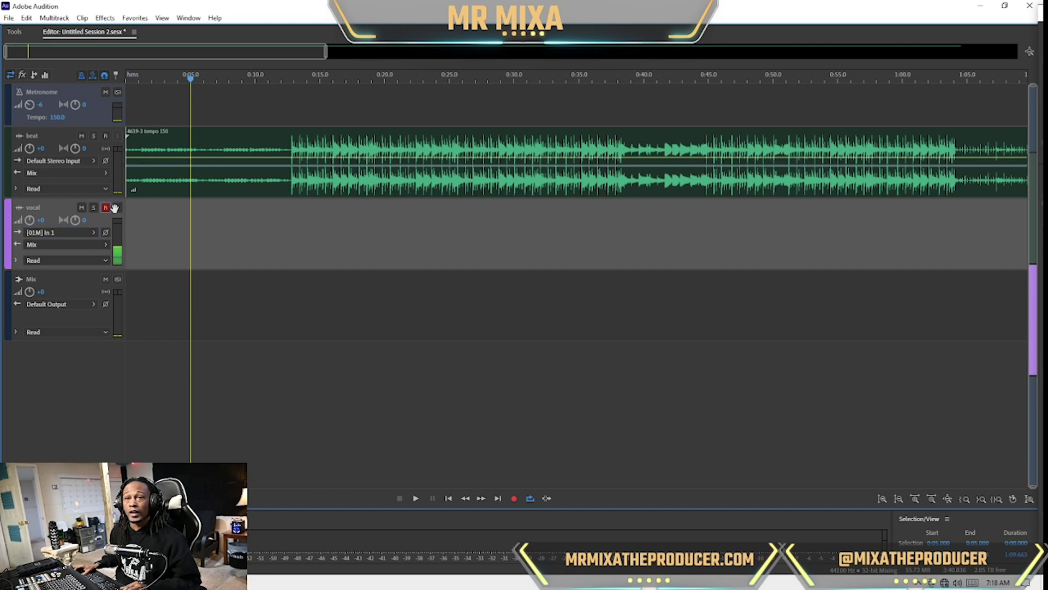
- Place the playhead at about 0:08.5, a few seconds before the beat's drums enter
left_click(260, 215)
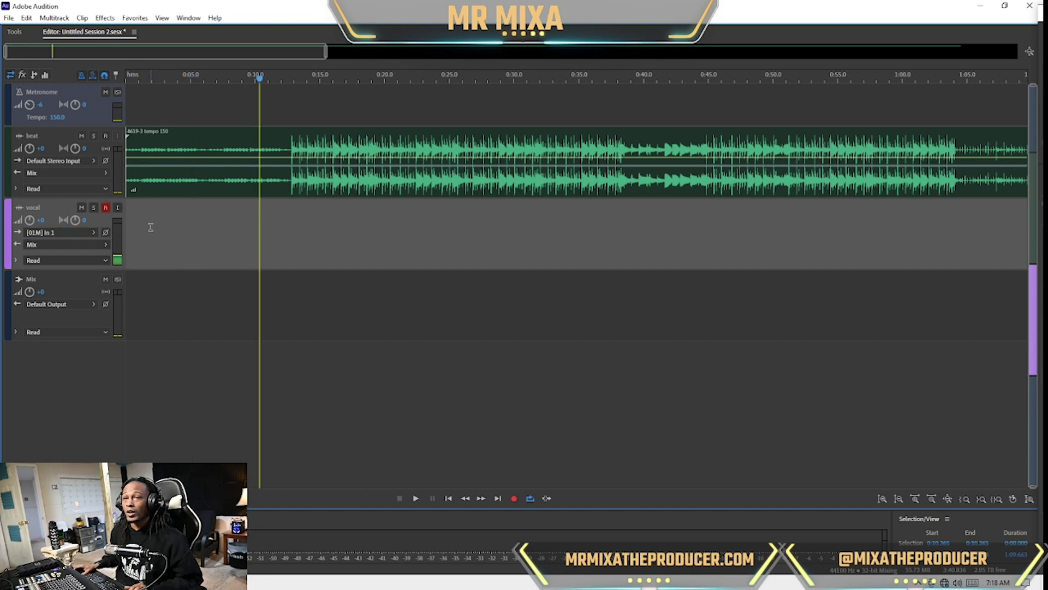
left_click(245, 213)
left_click(237, 215)
- Record two short trial takes on the vocal track from the playhead, undoing each one
key("shift+space")
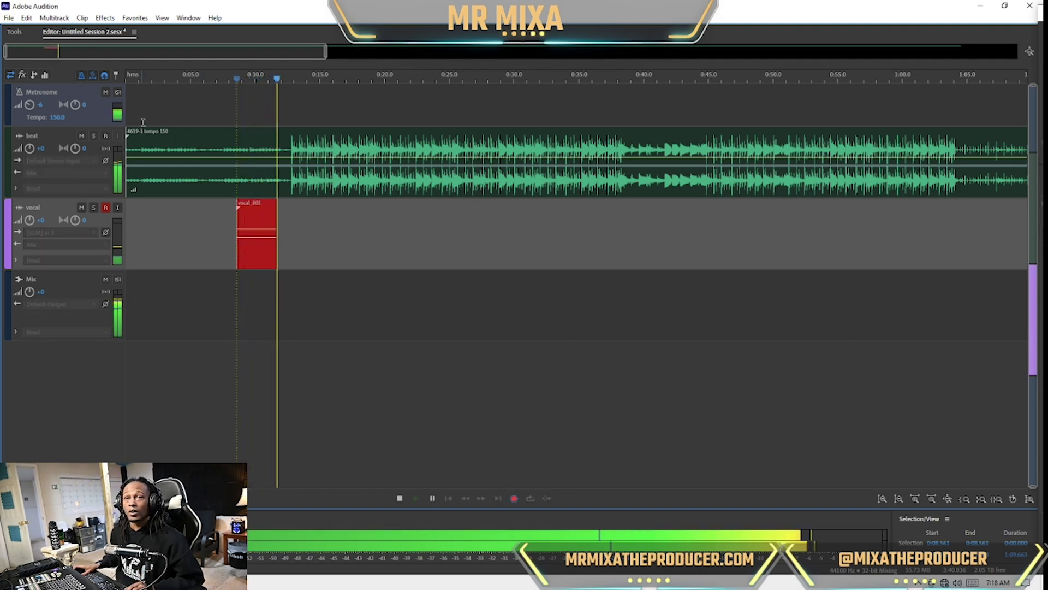
key("space")
key("ctrl+z")
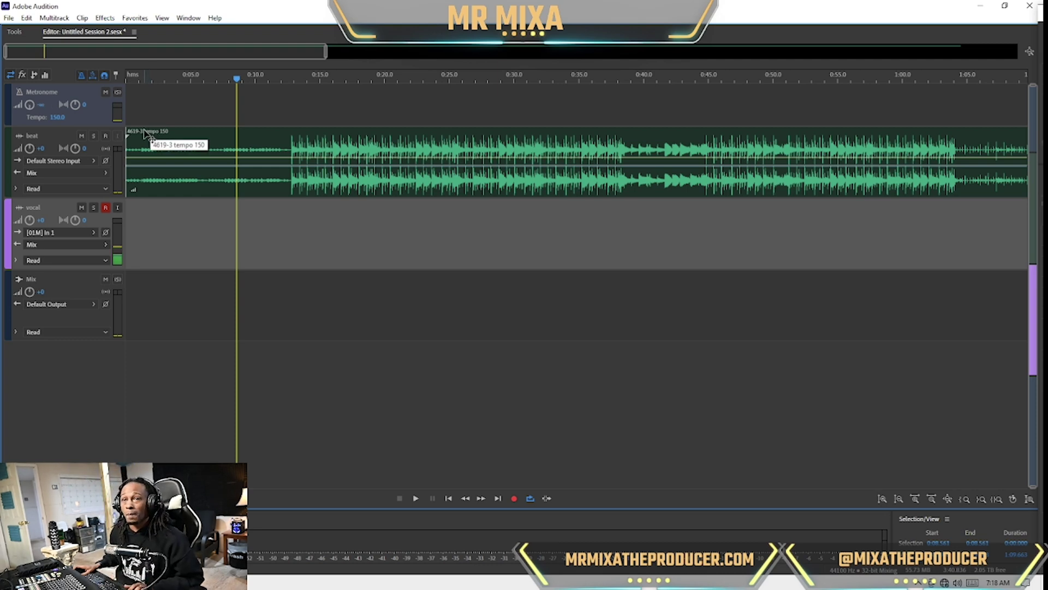
key("shift+space")
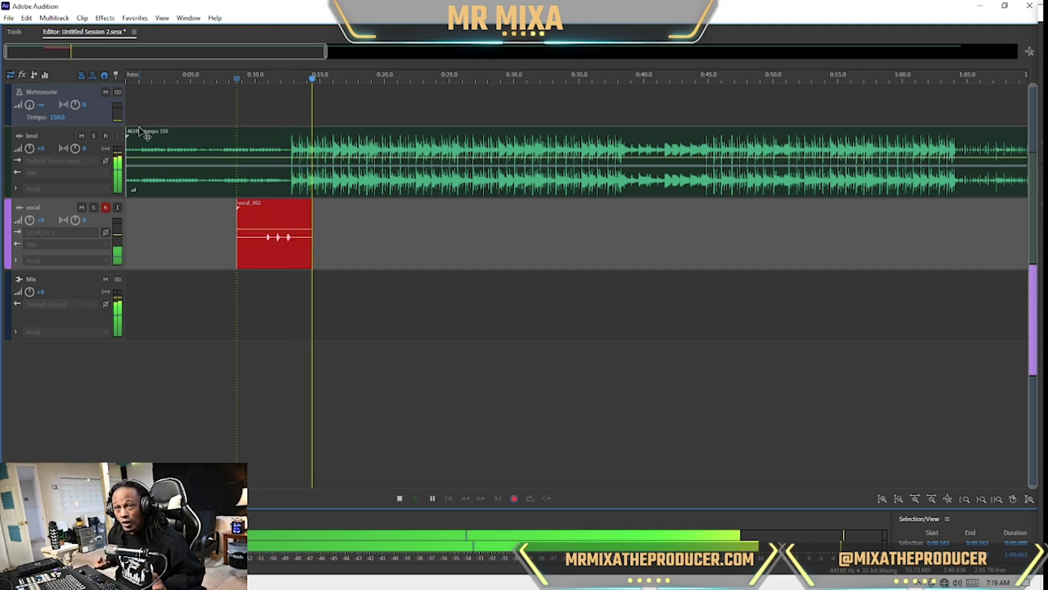
key("space")
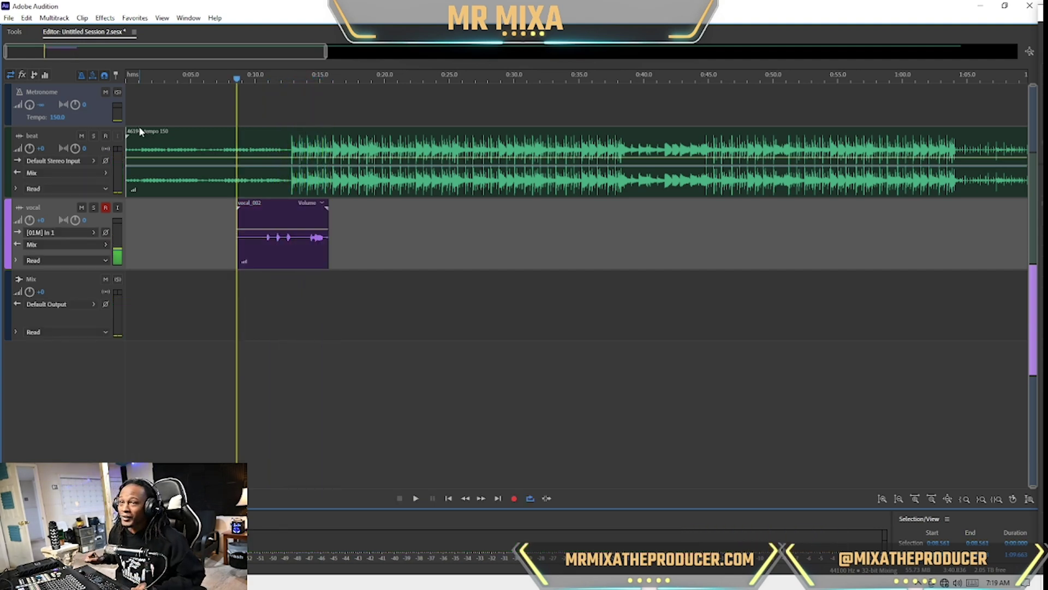
key("ctrl+z")
- Record a vocal take over the beat on the vocal track from about 0:08.5 to 0:35.5
key("shift+space")
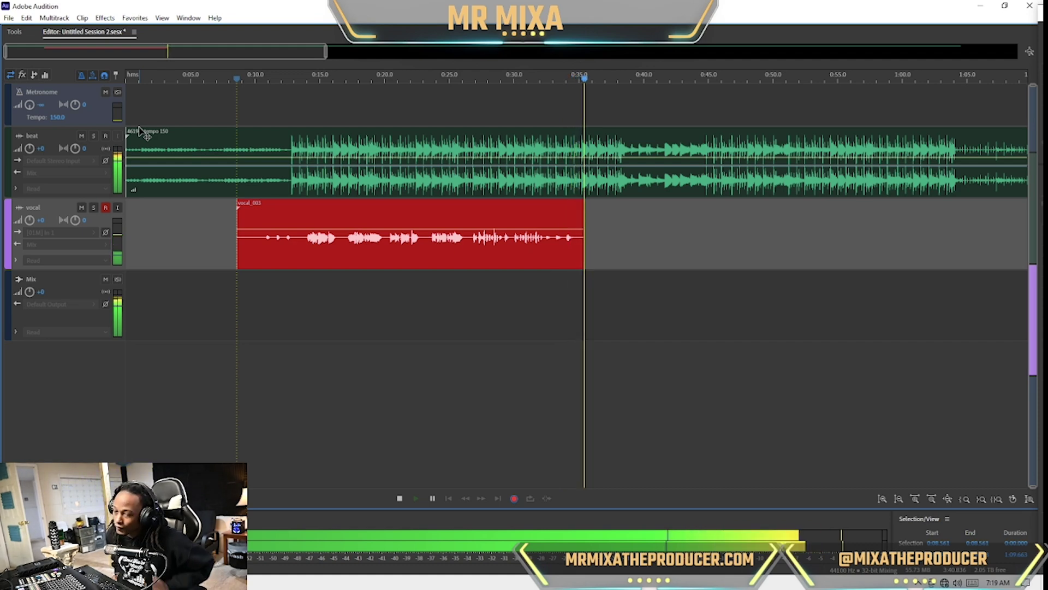
key("space")
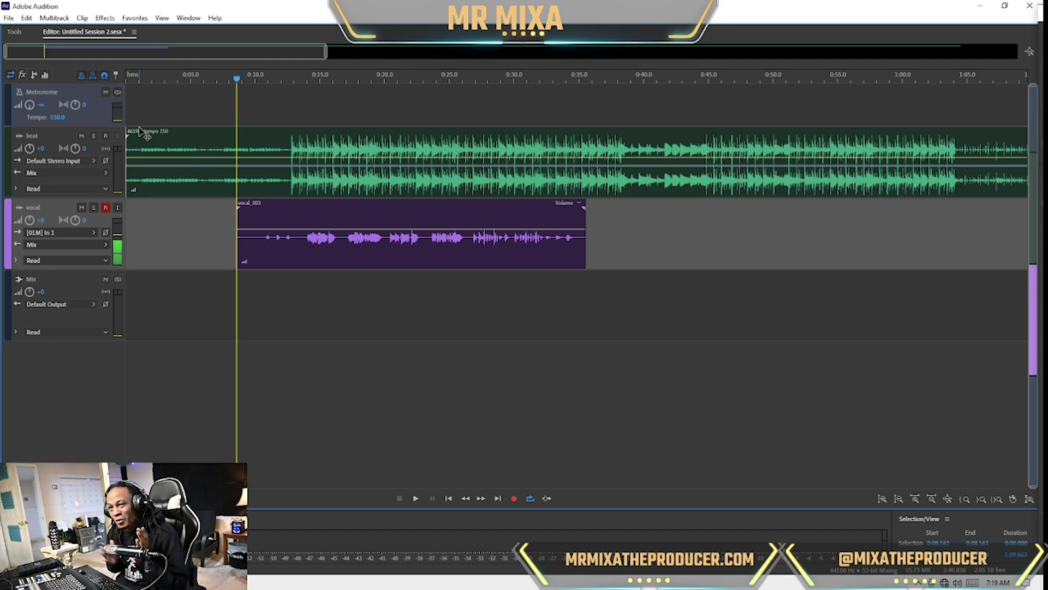
- Play the recorded vocal take with the beat from about 0:13.9, just before its first phrase
left_click(288, 210)
scroll(284, 211, "up", 1)
scroll(367, 237, "up", 5)
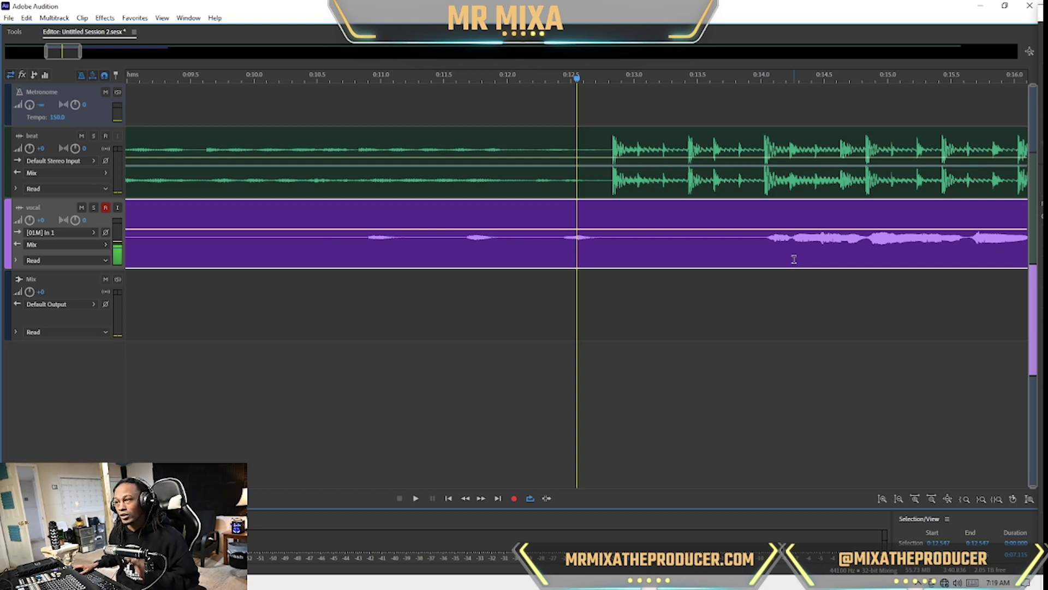
key("space")
scroll(764, 252, "up", 3)
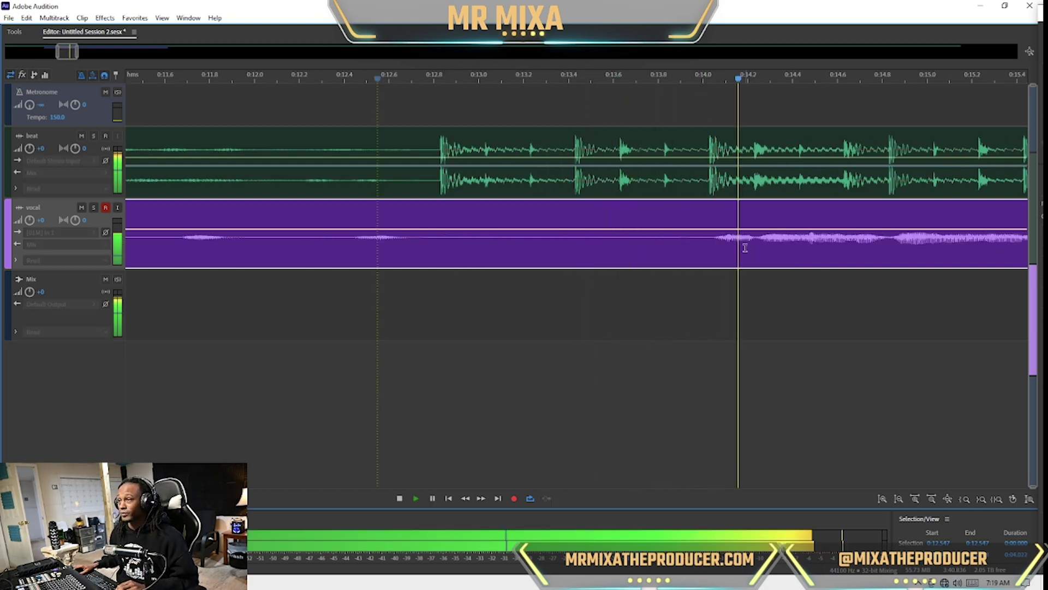
scroll(687, 243, "down", 1)
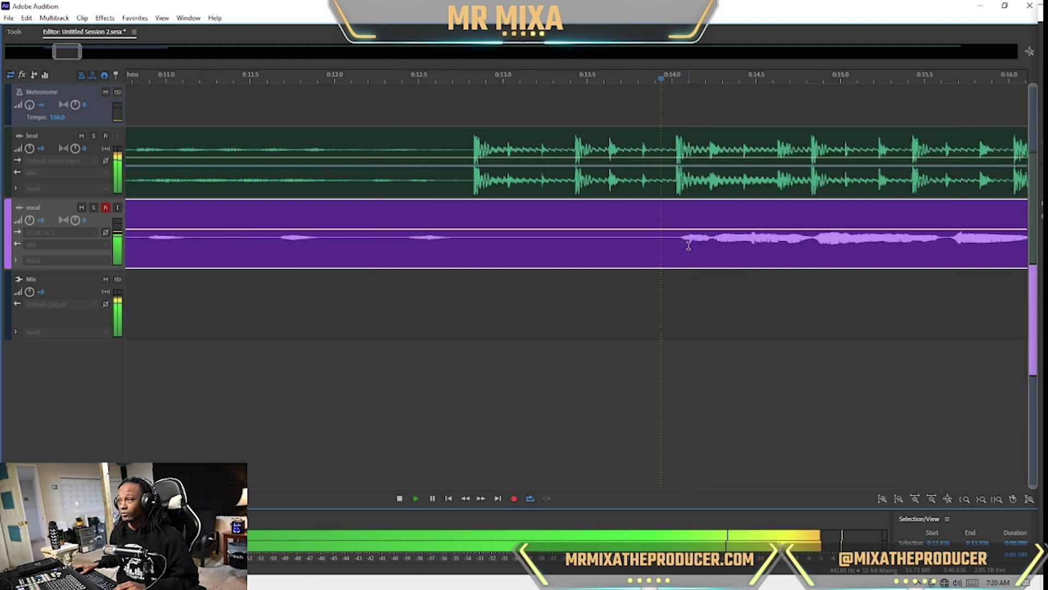
scroll(688, 245, "down", 6)
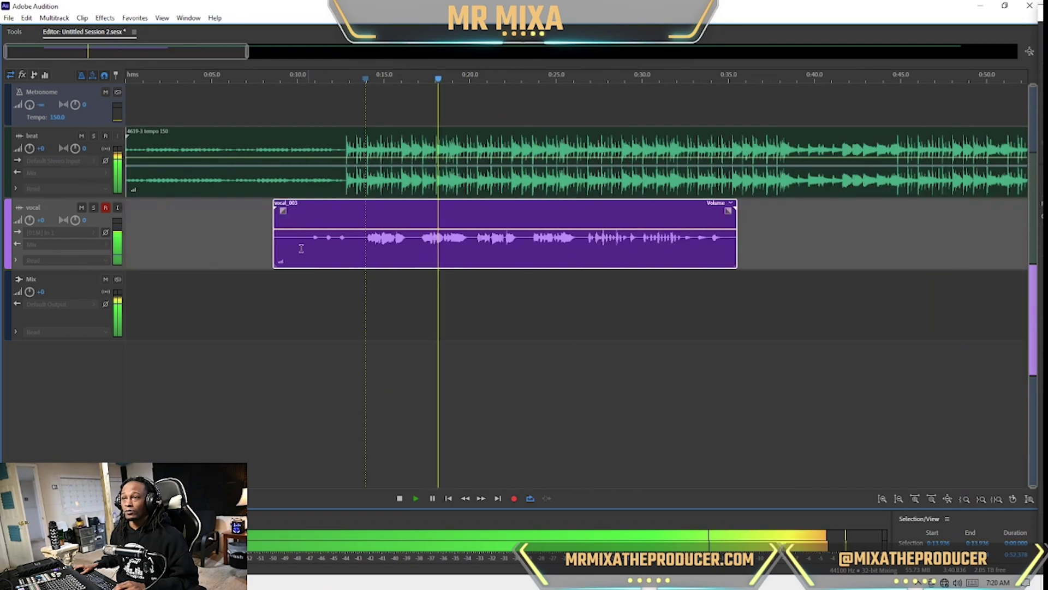
- Show the effect racks on the tracks, enlarge the tracks until several effect slots fit, and stop playback
left_click(23, 75)
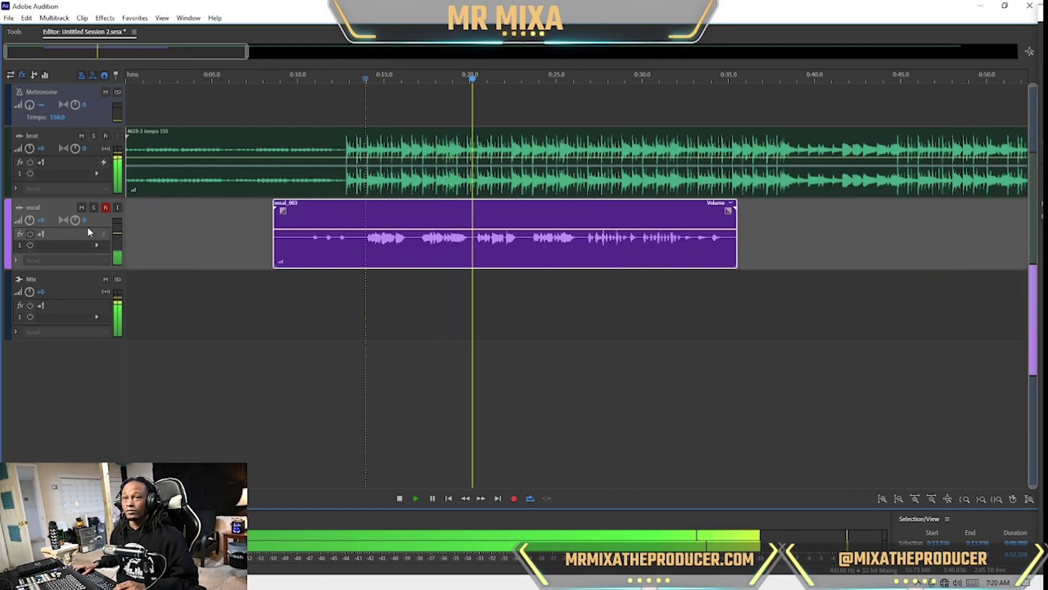
scroll(131, 315, "up", 1)
scroll(132, 315, "up", 1)
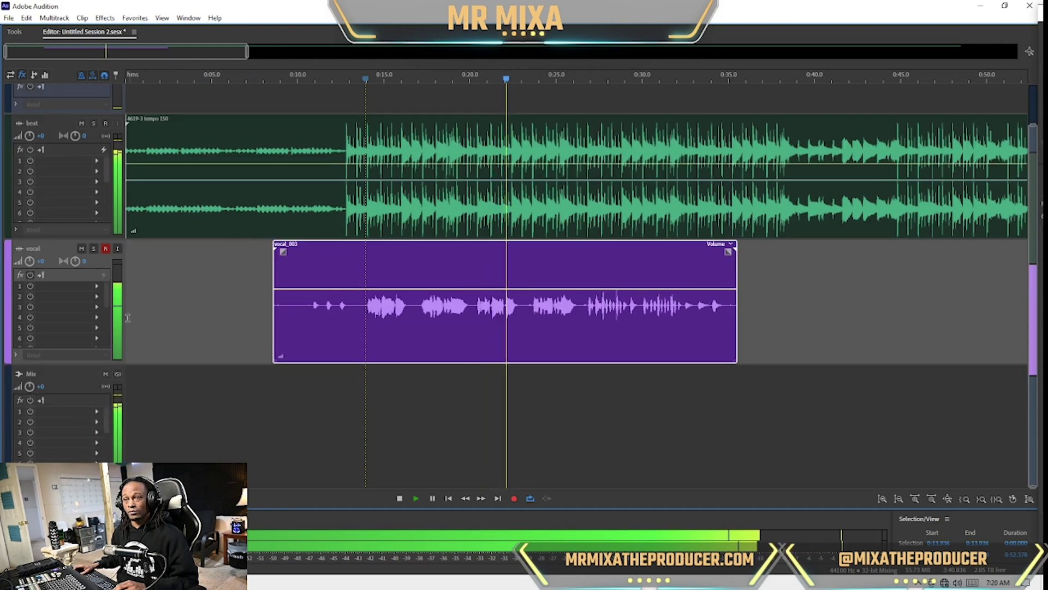
key("space")
- Add a Parametric Equalizer to the vocal track's first effect slot and enable its high-pass filter at 100 Hz
left_click(96, 286)
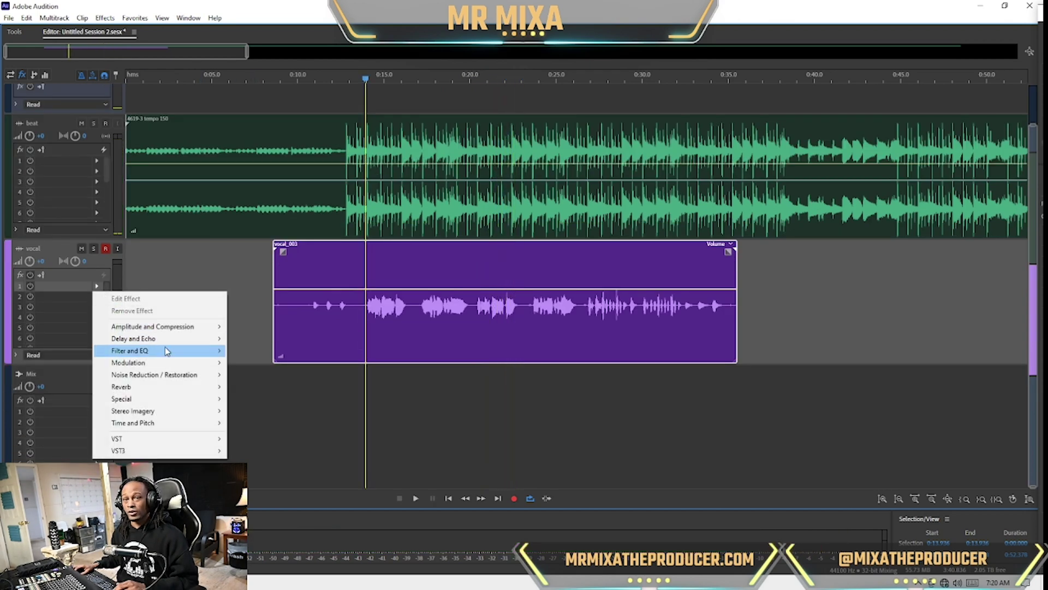
mouse_move(167, 351)
left_click(317, 411)
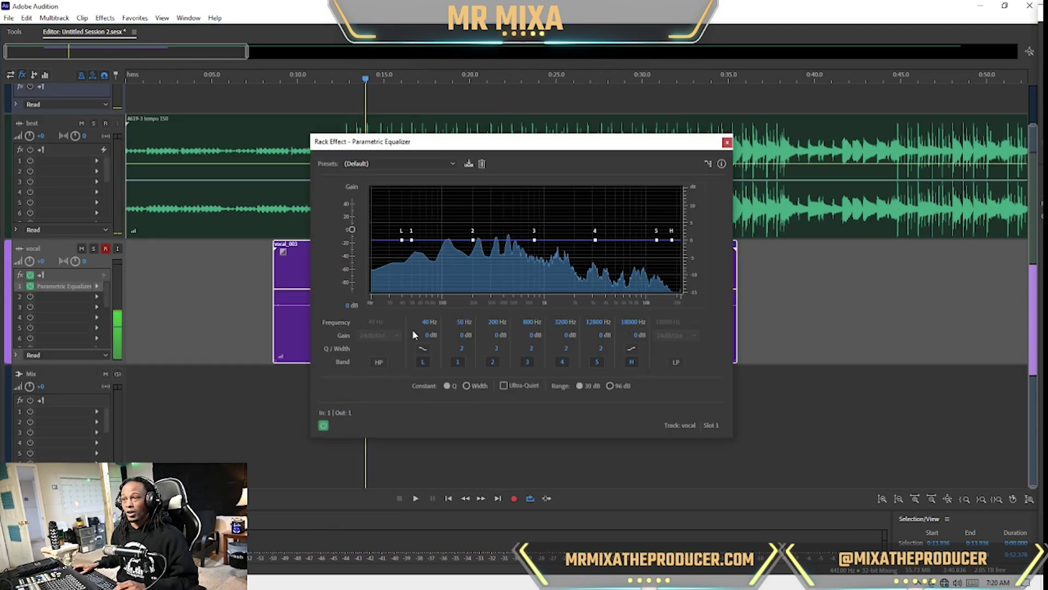
left_click(379, 362)
left_click(363, 321)
type("100")
key("Return")
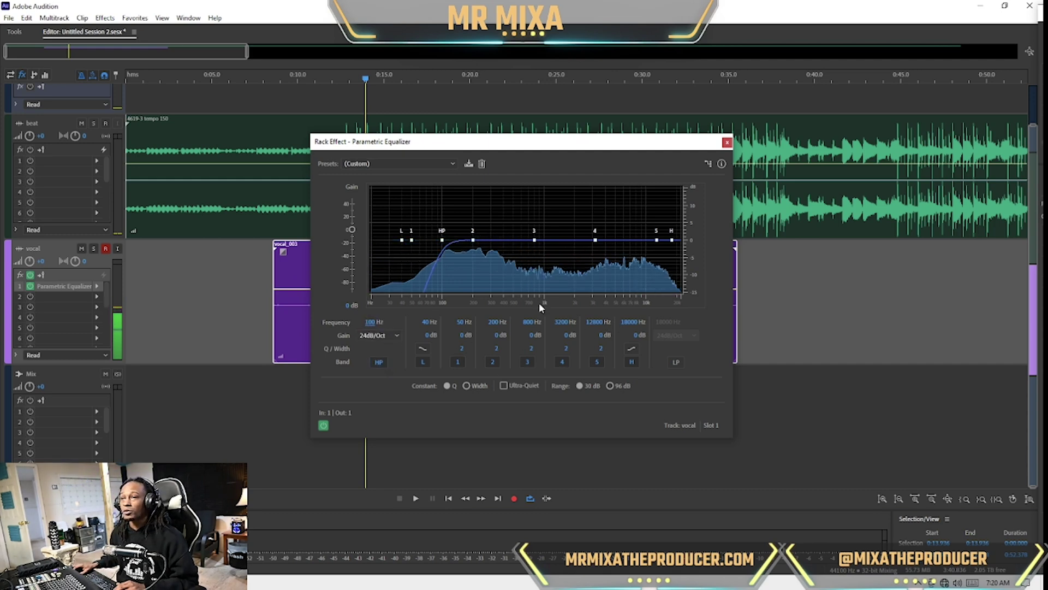
- Set the equalizer's low band (L) frequency to 100 Hz and close the equalizer
left_click(427, 321)
type("100")
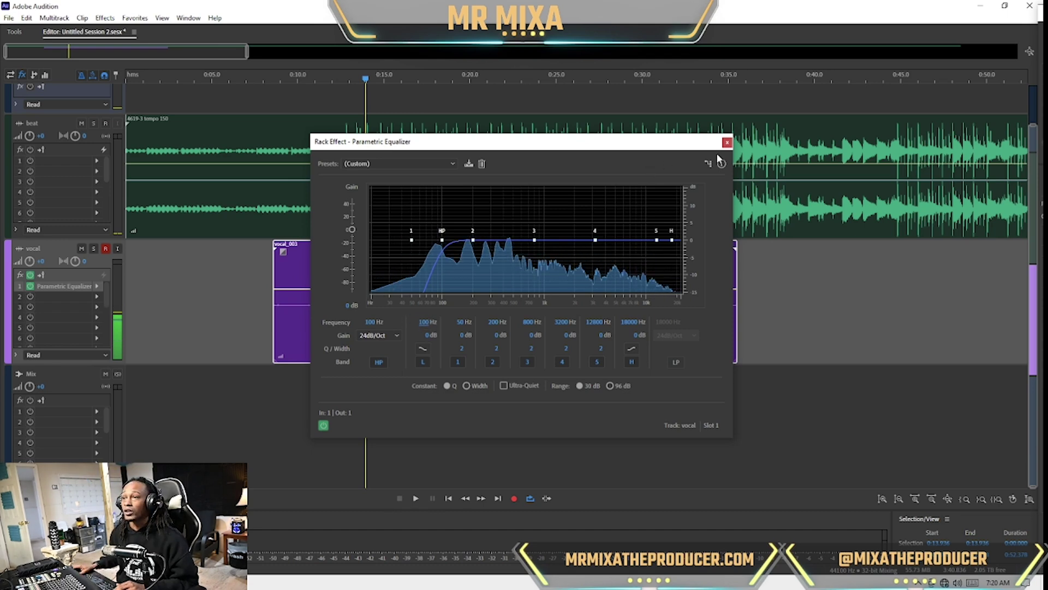
left_click(727, 142)
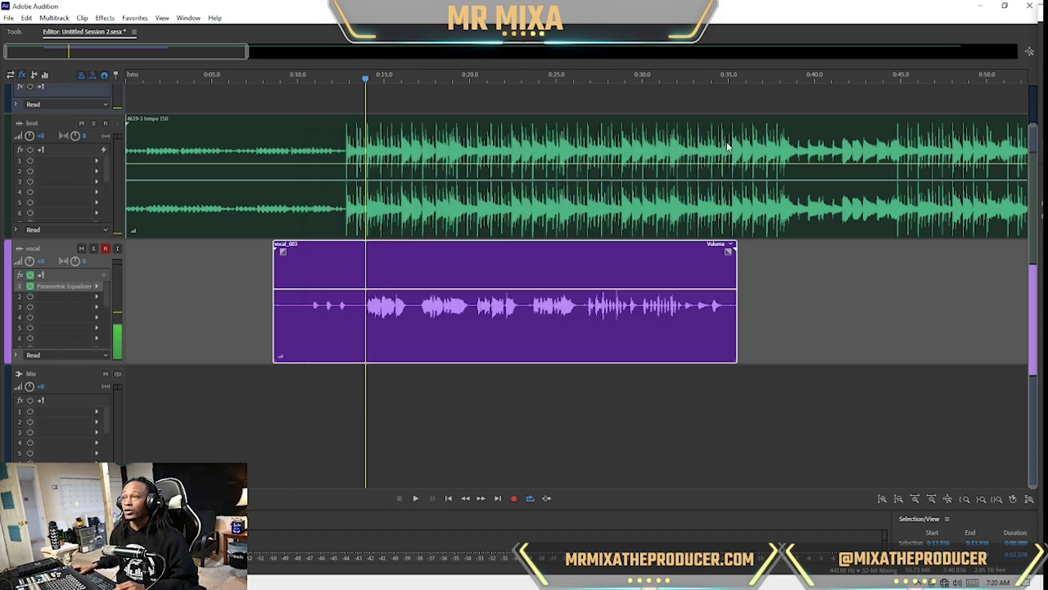
- Add Dynamics Processing to the vocal track's second effect slot, try the Classic Soft Knee preset, and settle on Rock Vocal
left_click(102, 295)
mouse_move(151, 338)
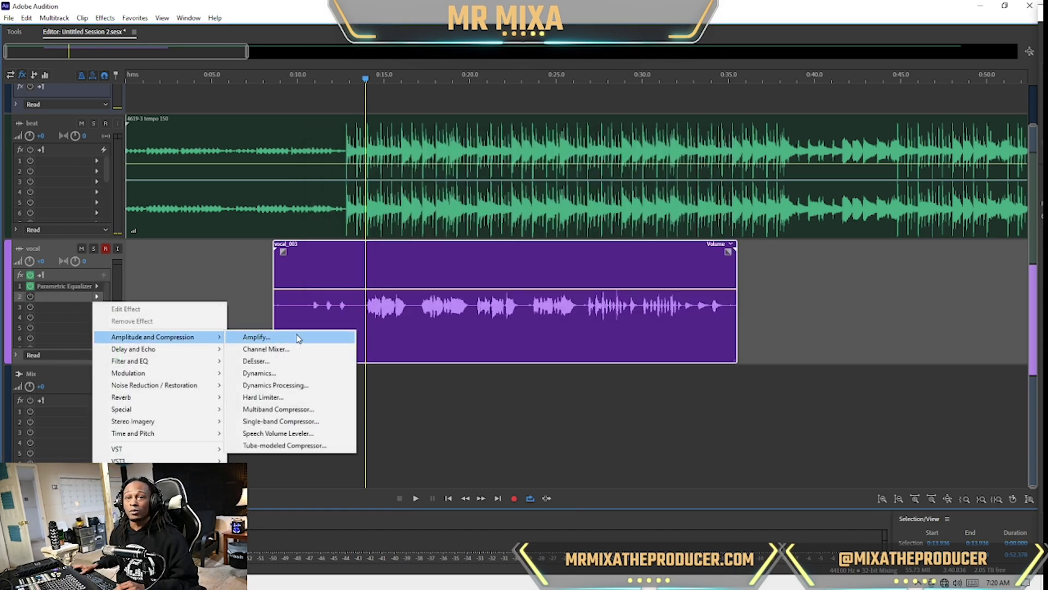
left_click(276, 385)
left_click(494, 116)
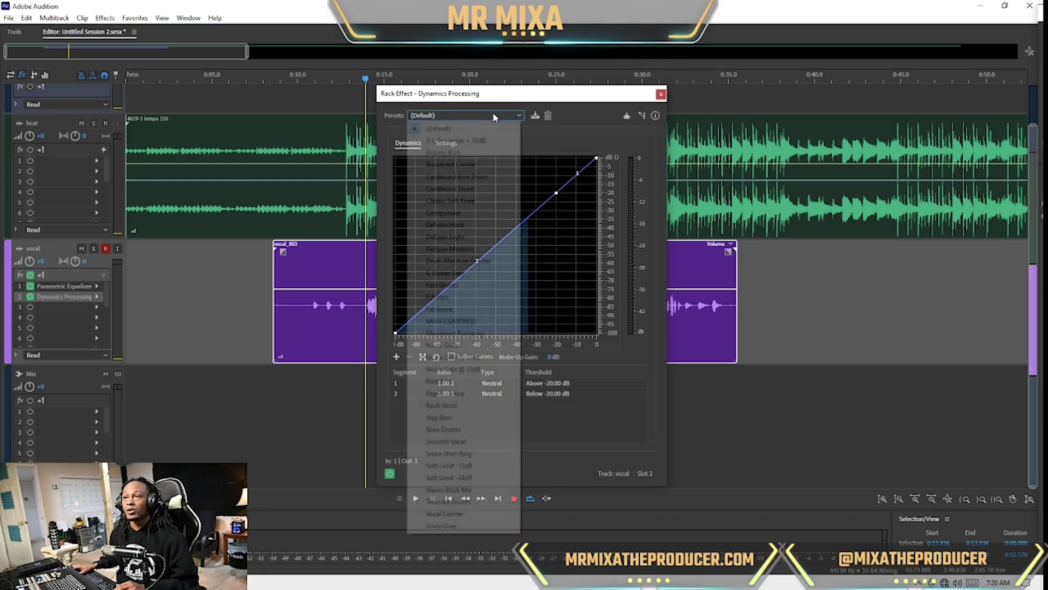
left_click(497, 201)
left_click(461, 116)
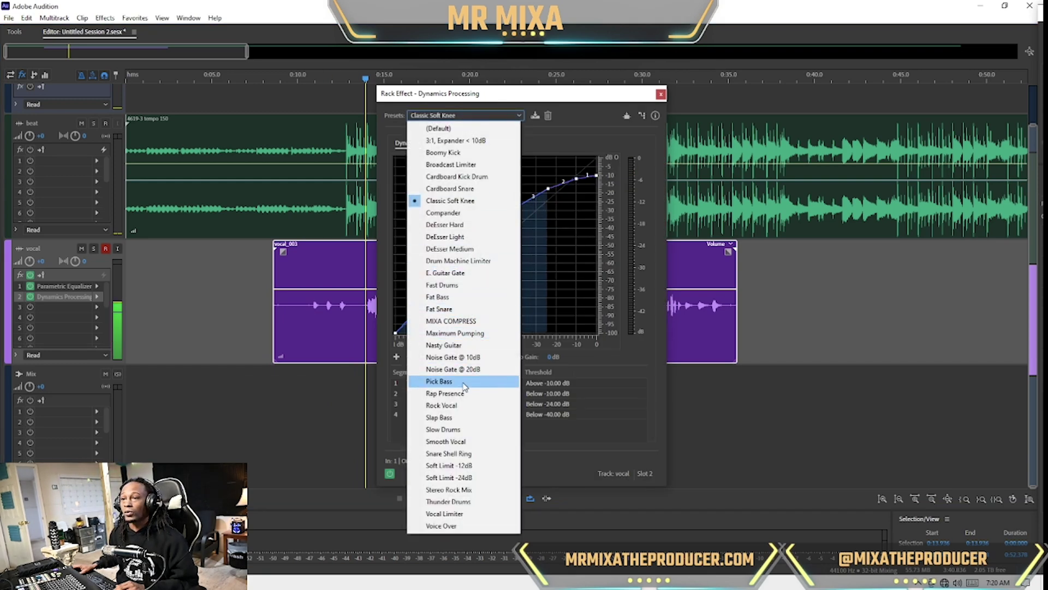
left_click(443, 405)
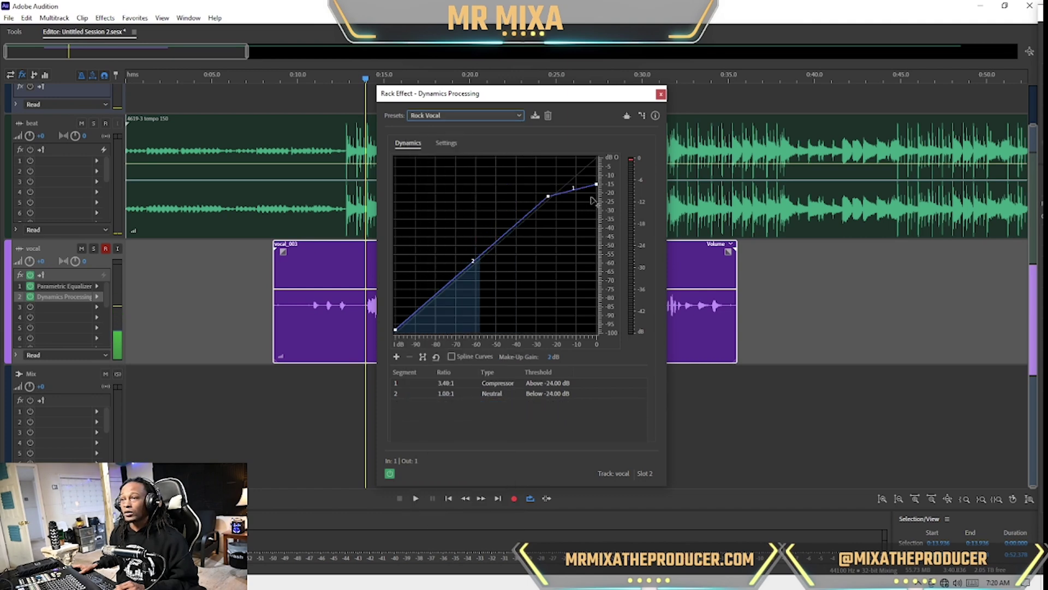
- Lower the compression curve's 0 dB end point to about -20.3 dB and audition the vocal with the beat
left_click_drag(600, 187, 597, 194)
key("space")
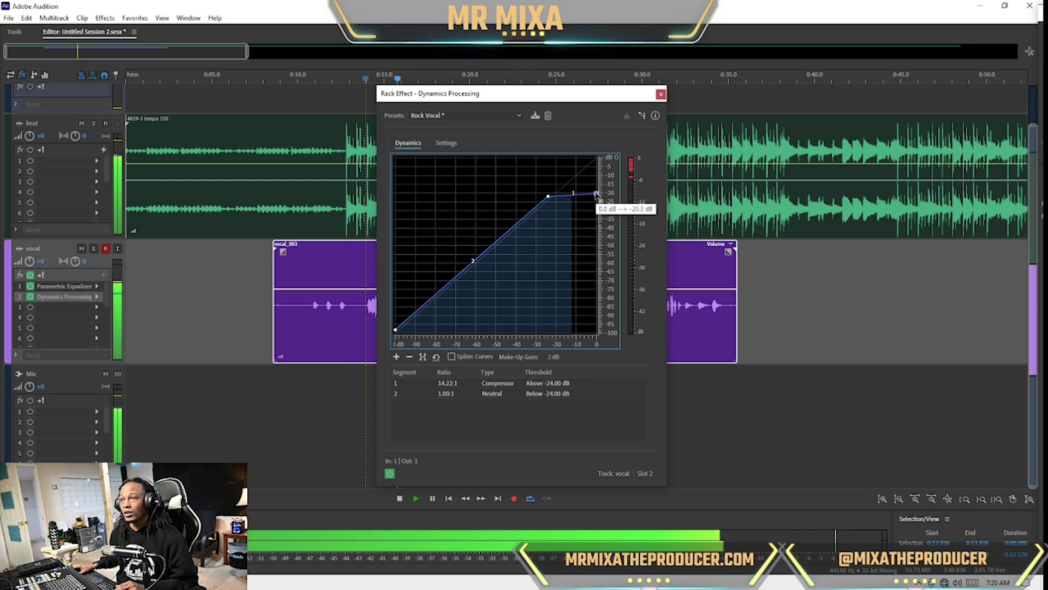
key("space")
- Raise the dynamics effect's Gain Processor output gain slightly while auditioning the mix, and save the session
left_click(446, 143)
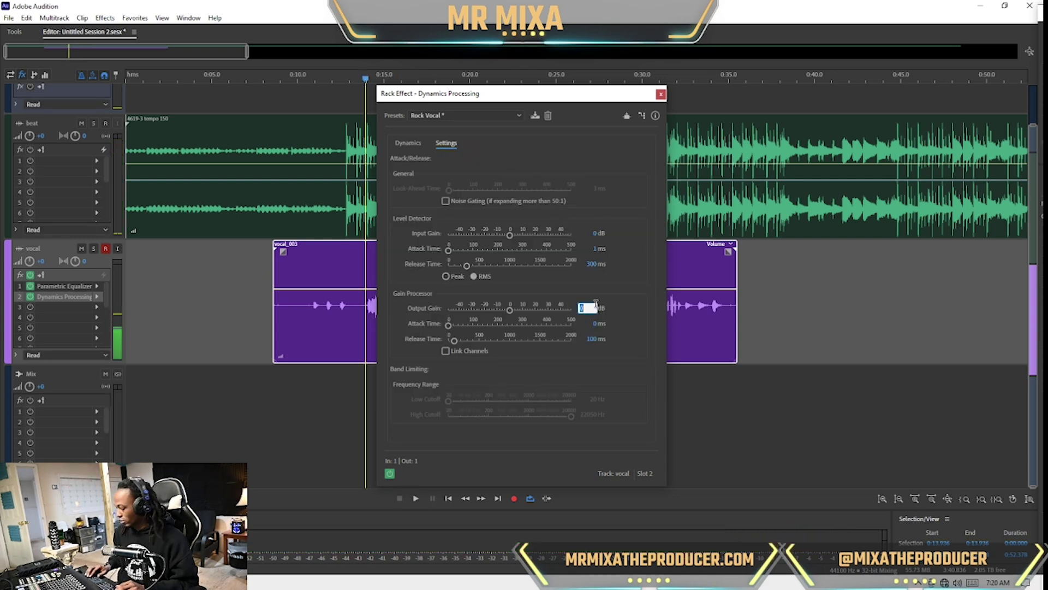
key("space")
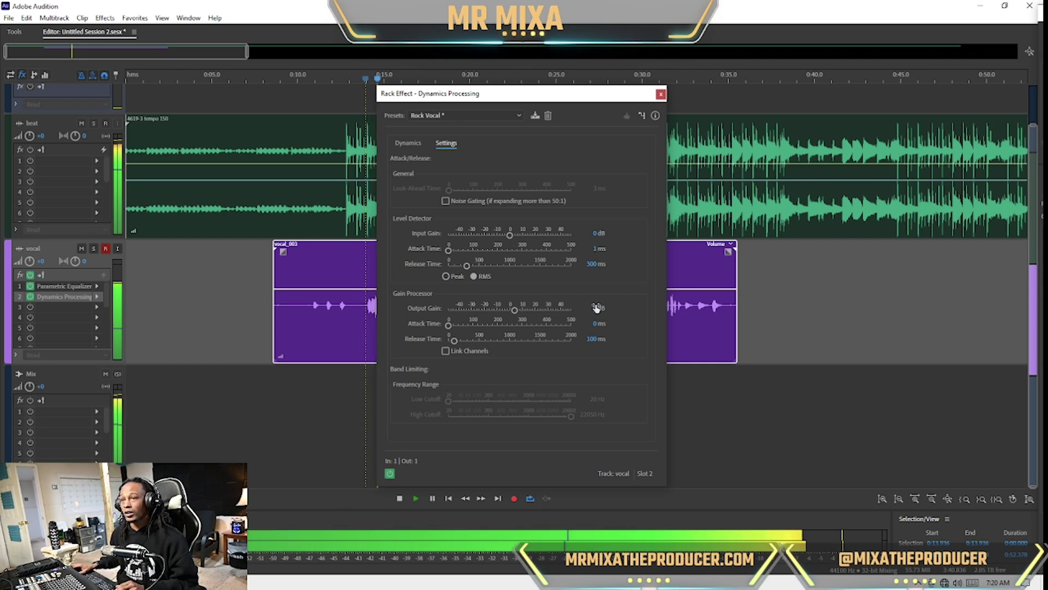
left_click(661, 94)
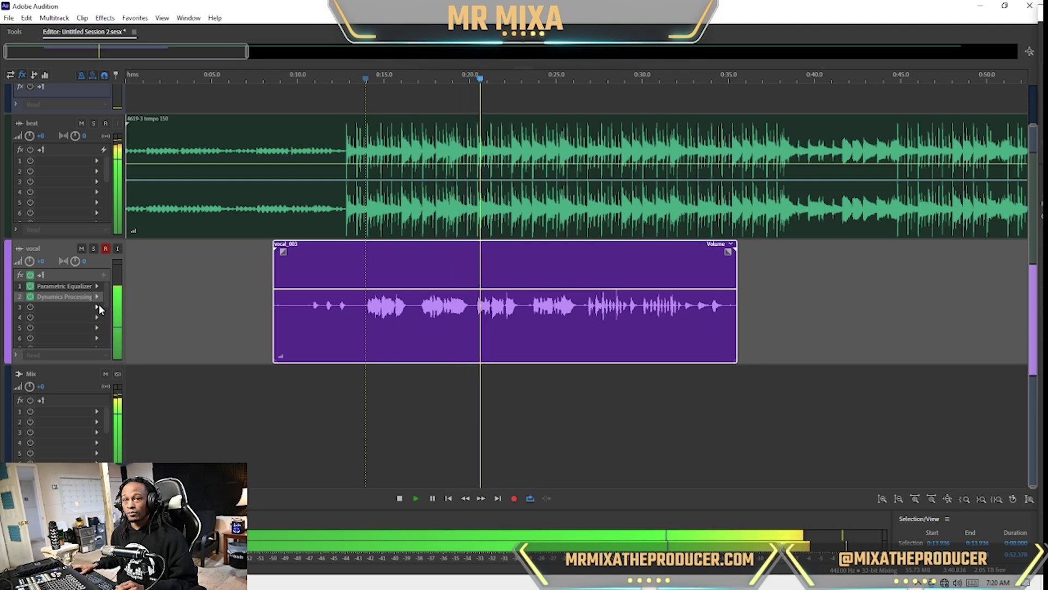
key("ctrl+s")
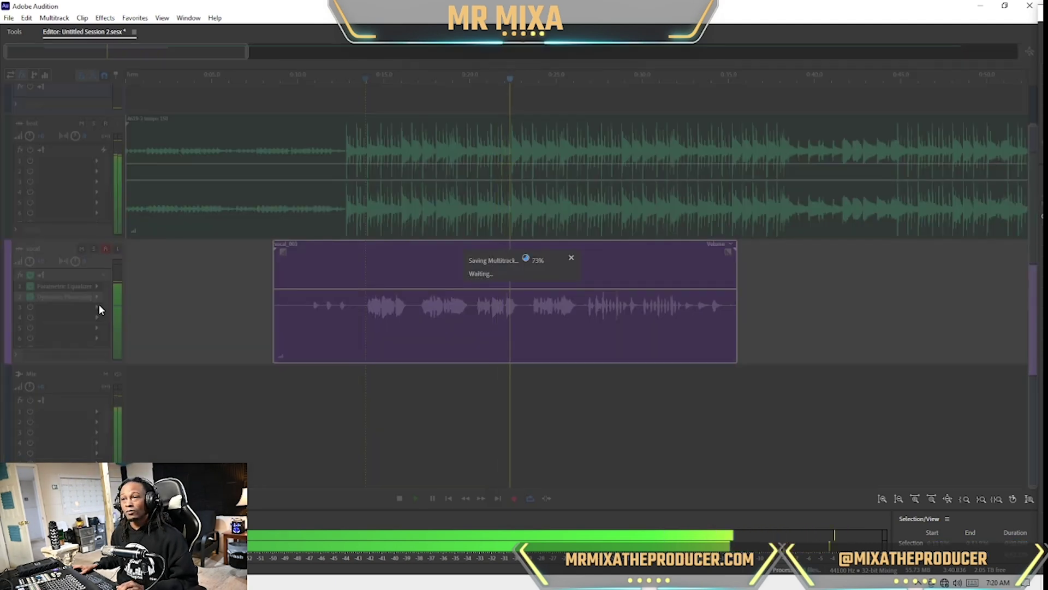
- Add the Auto-Tune EFX pitch-shift plug-in to the vocal track's third effect slot and move its window clear of the vocal clip
left_click(97, 307)
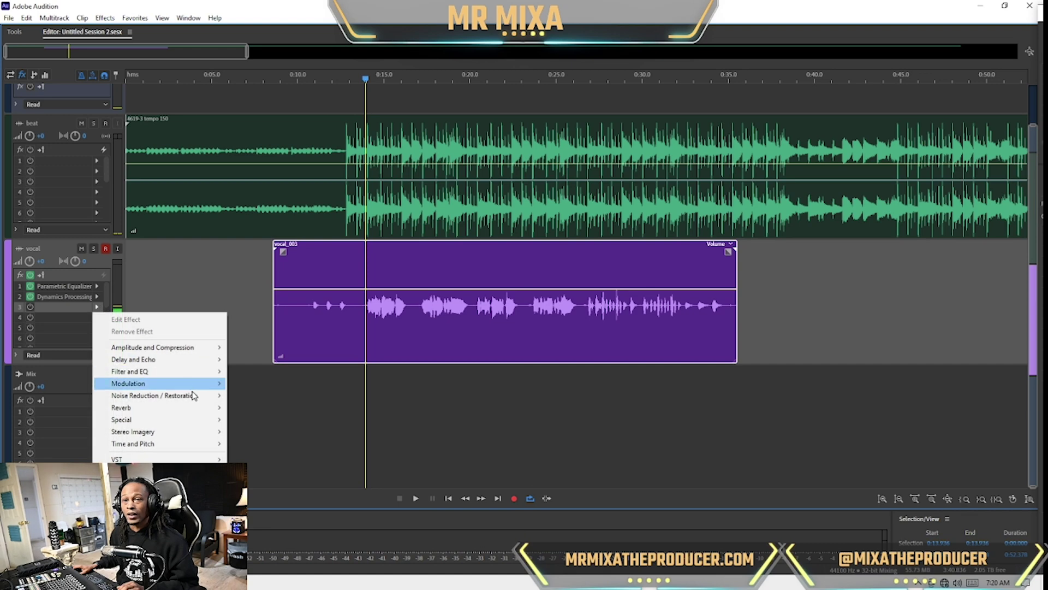
mouse_move(163, 459)
mouse_move(273, 460)
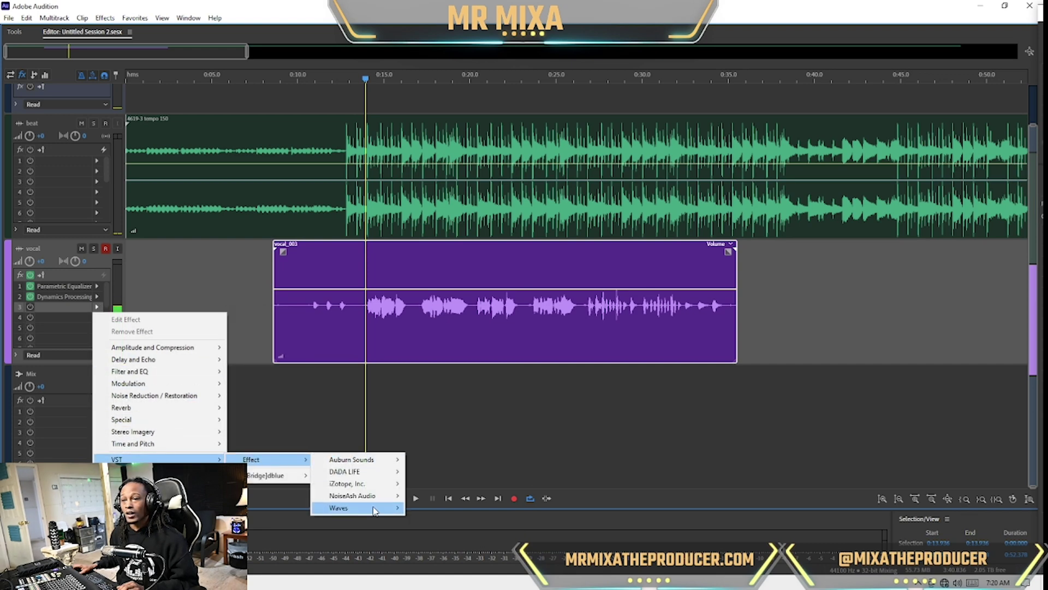
mouse_move(374, 511)
mouse_move(365, 463)
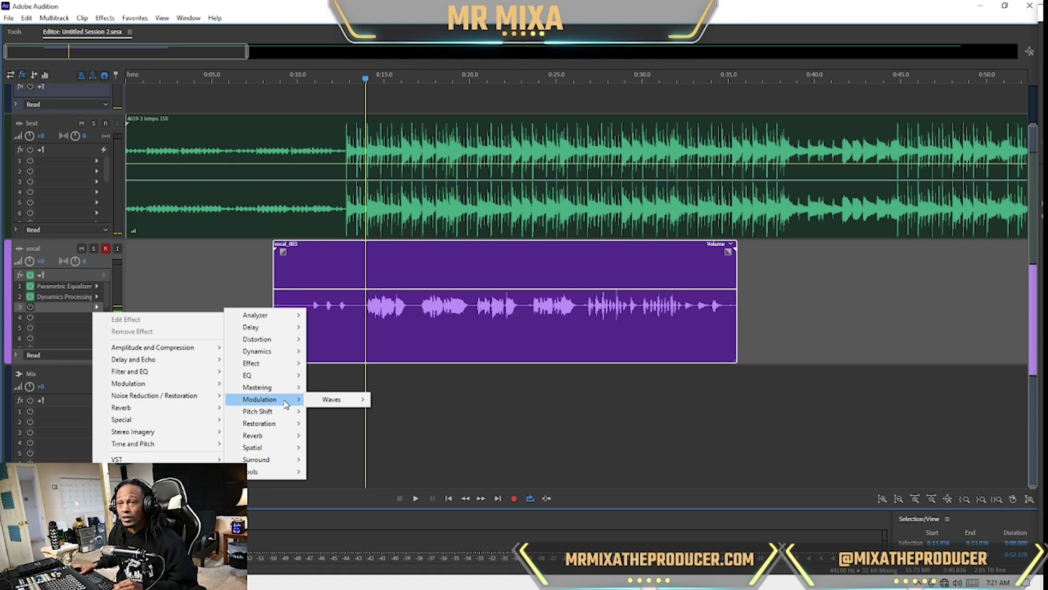
mouse_move(276, 376)
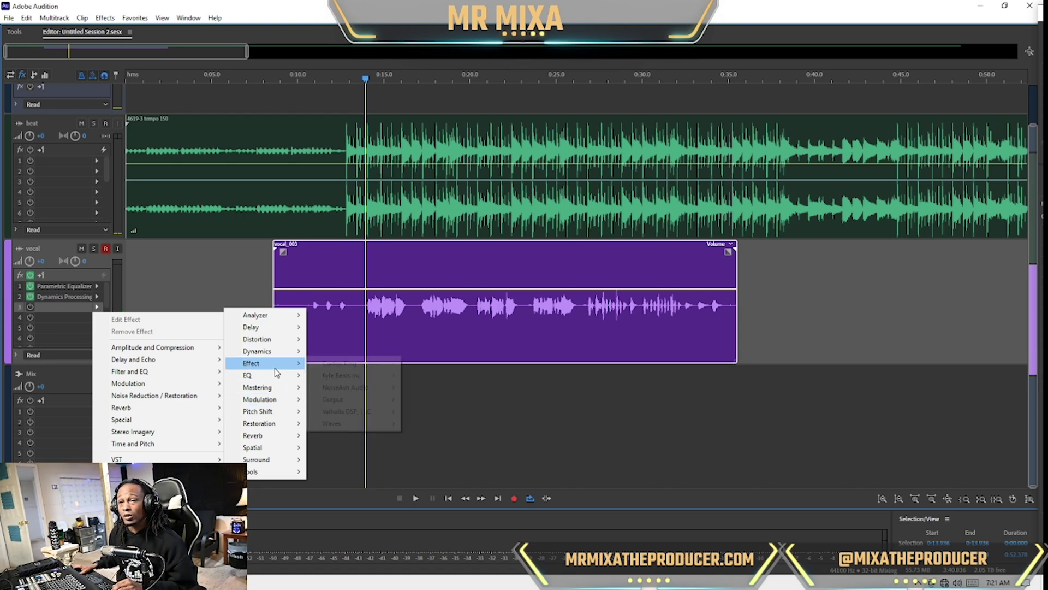
mouse_move(284, 411)
mouse_move(358, 411)
left_click(433, 407)
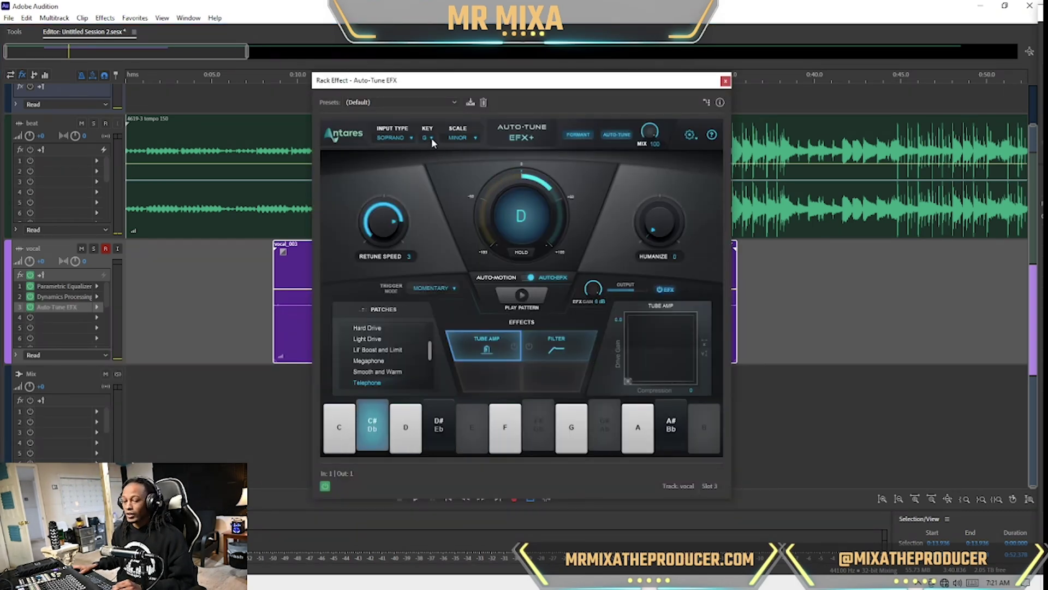
left_click_drag(457, 80, 683, 129)
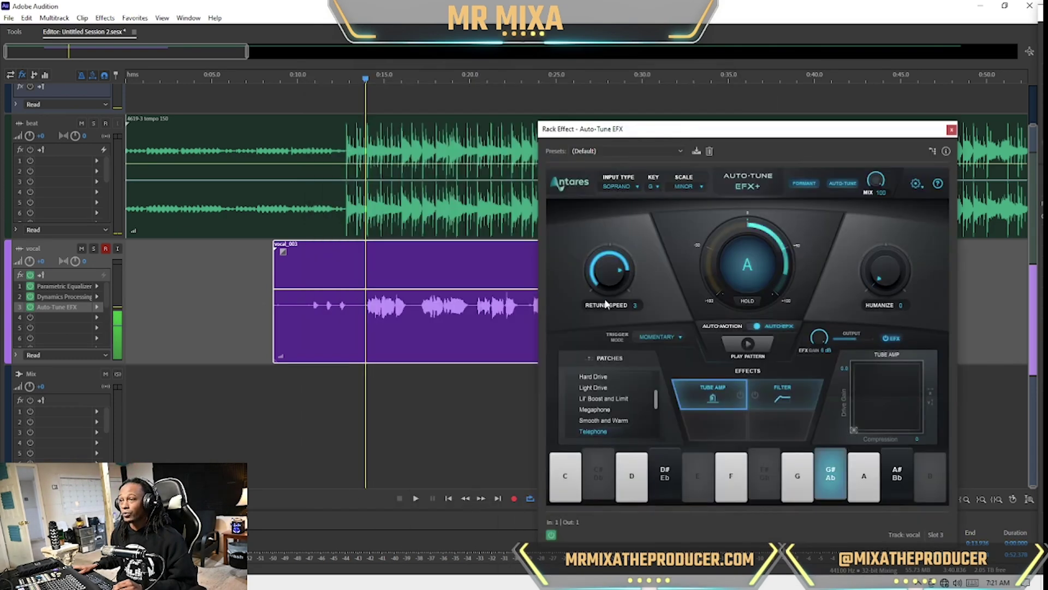
- Set Auto-Tune's key to D and its input type to Alto/Tenor, auditioning the vocal with the beat
left_click(657, 185)
left_click(658, 221)
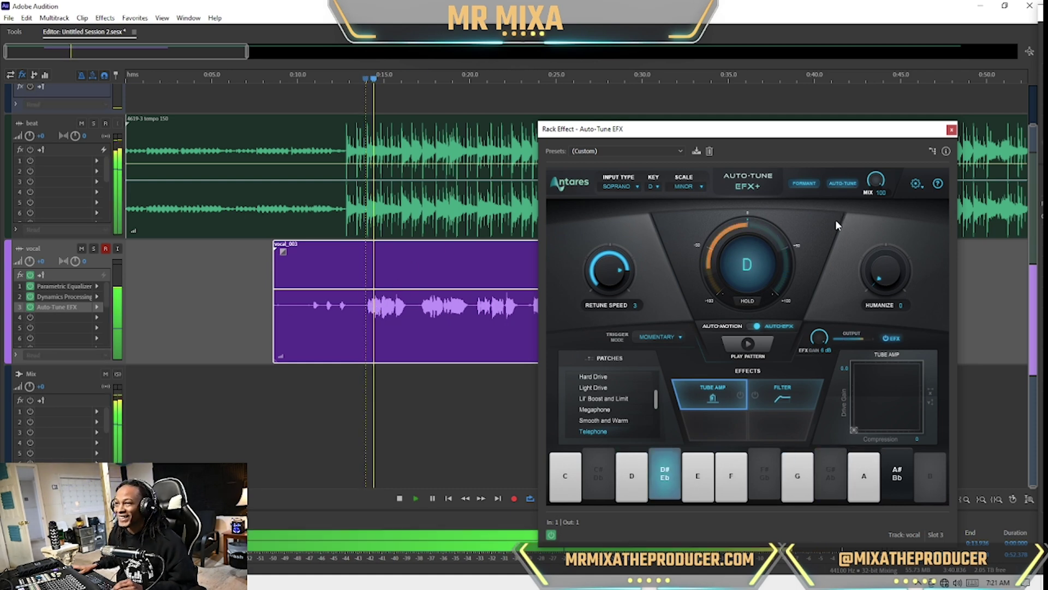
left_click(634, 187)
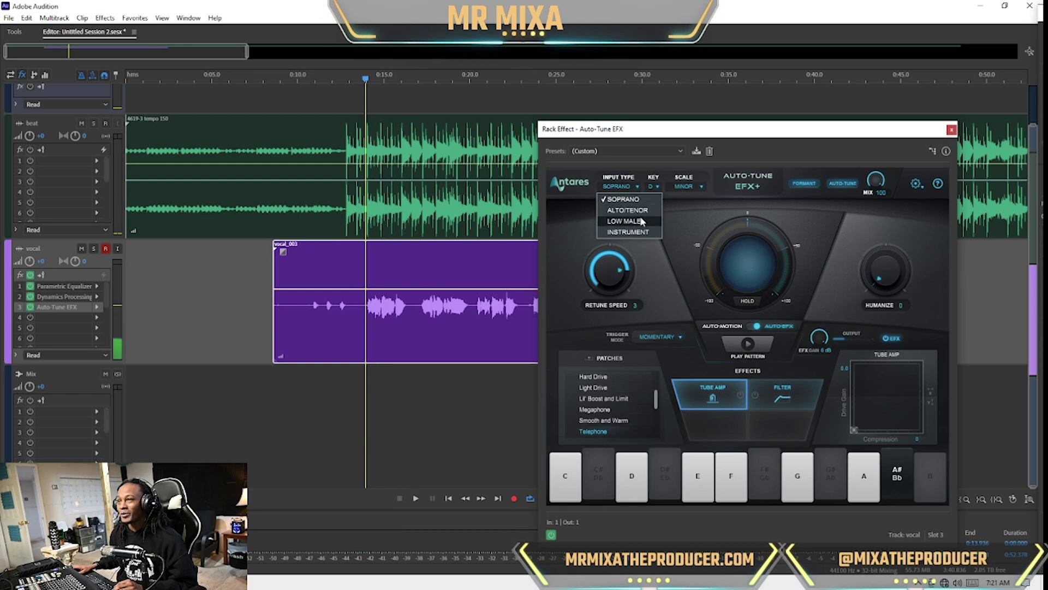
left_click(628, 210)
key("space")
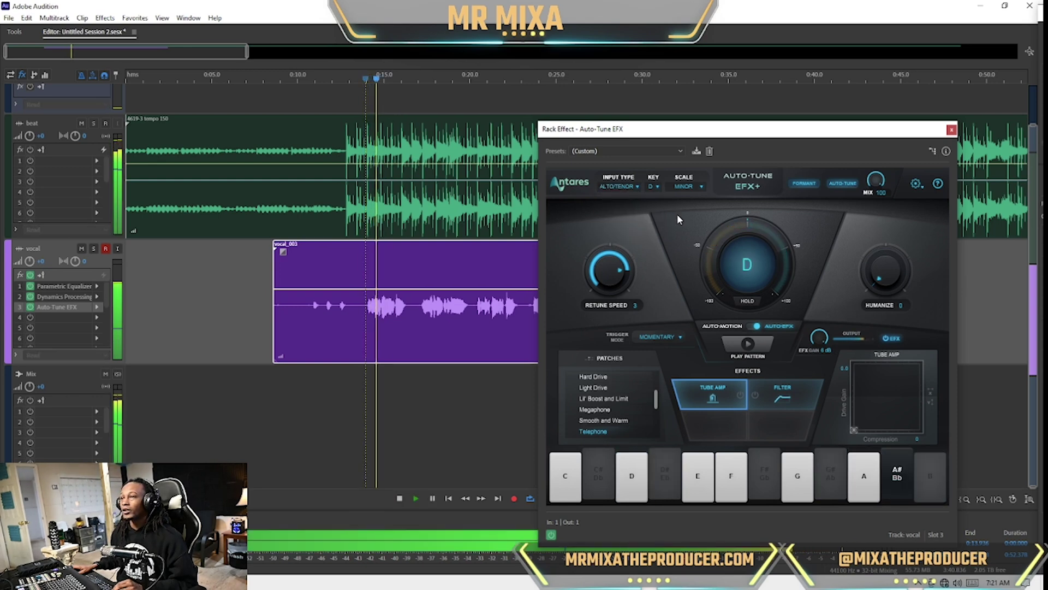
key("space")
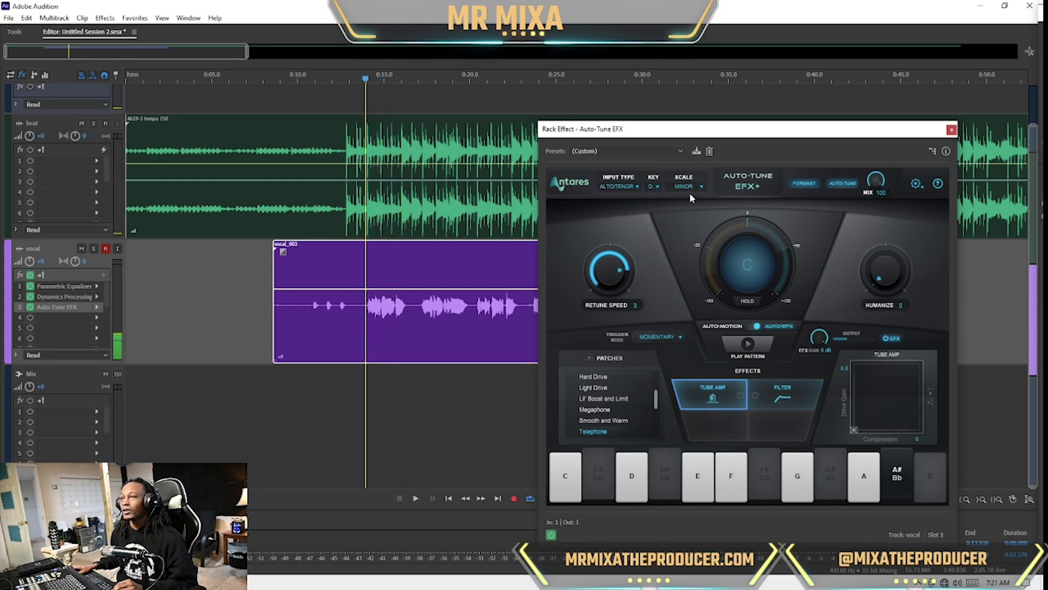
- Set Auto-Tune's key to C# and audition the vocal with the beat
left_click(658, 186)
left_click(657, 211)
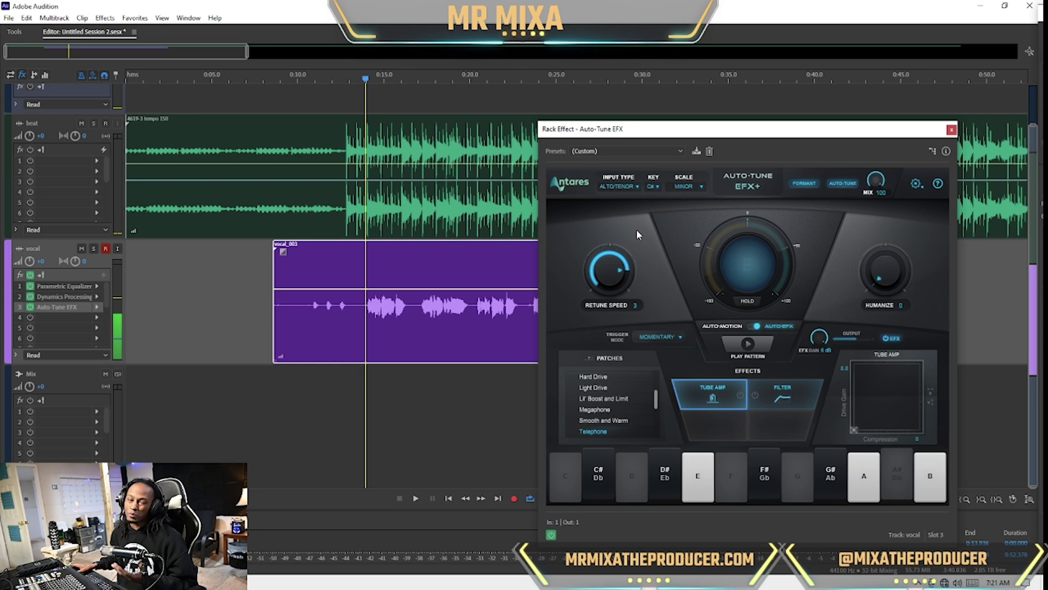
key("space")
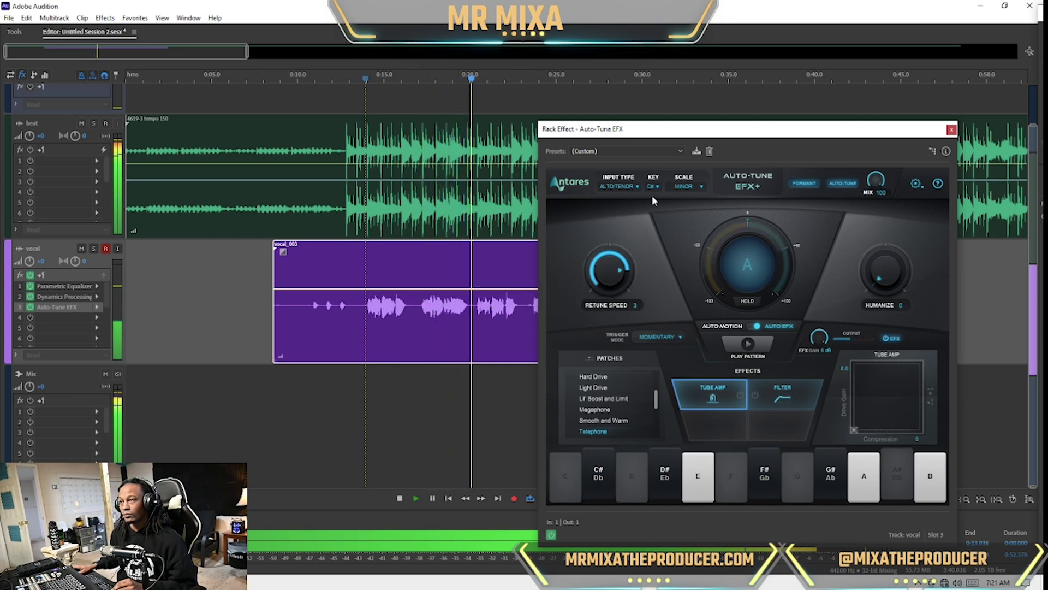
key("space")
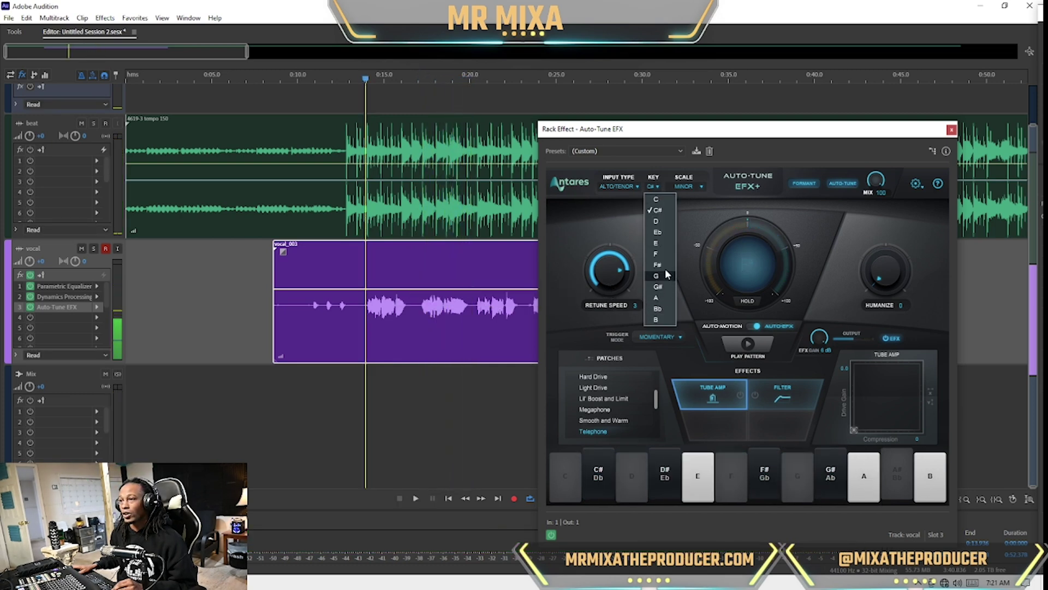
- Set Auto-Tune's key to F# and audition the vocal with the beat
left_click(664, 265)
key("space")
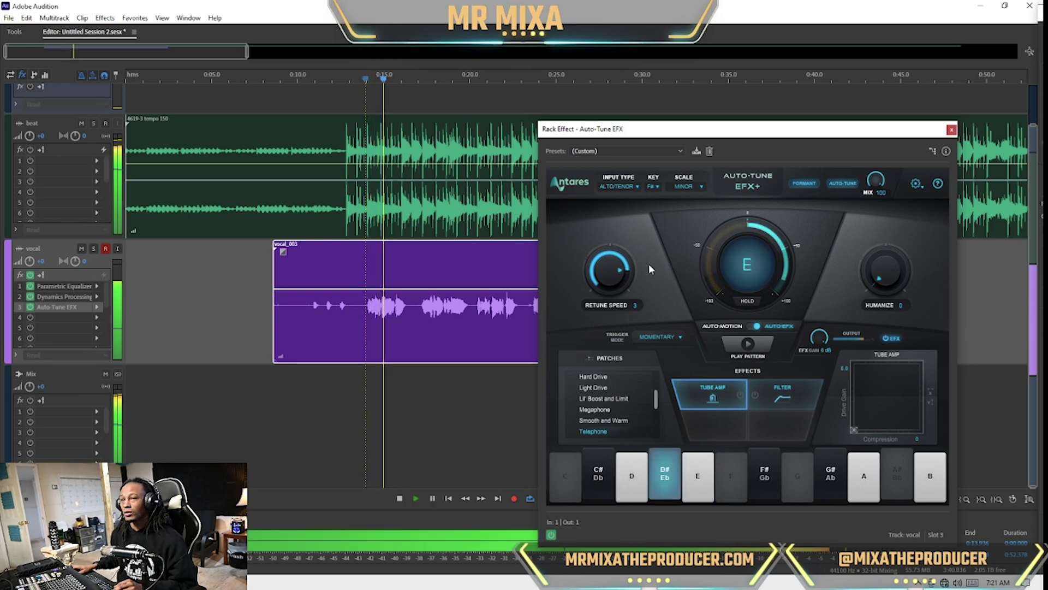
key("space")
- Set Auto-Tune's key to F, audition the vocal with the beat, and save the session
left_click(655, 186)
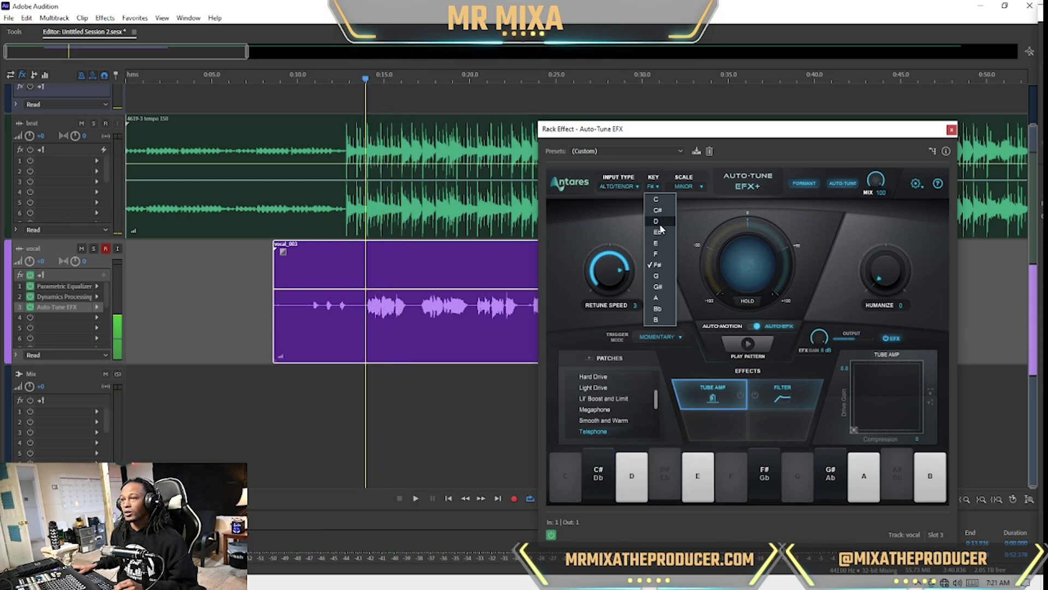
left_click(658, 253)
key("space")
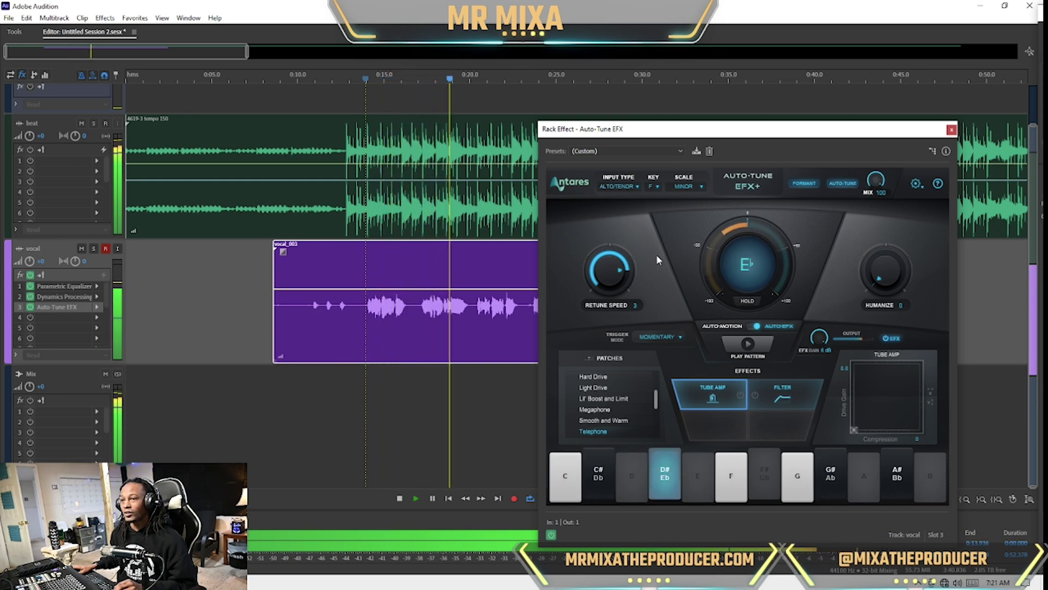
key("space")
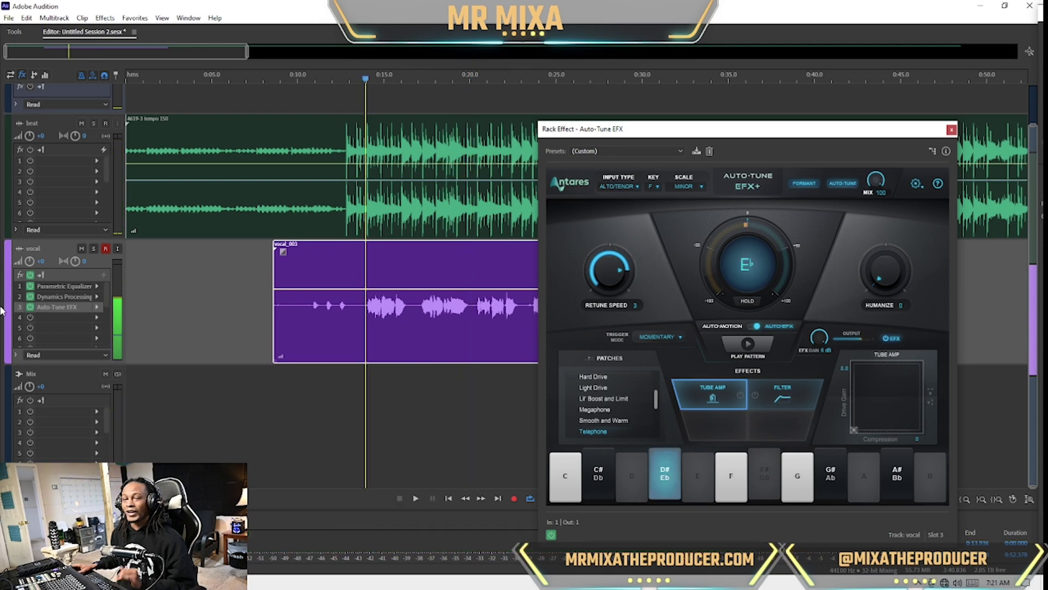
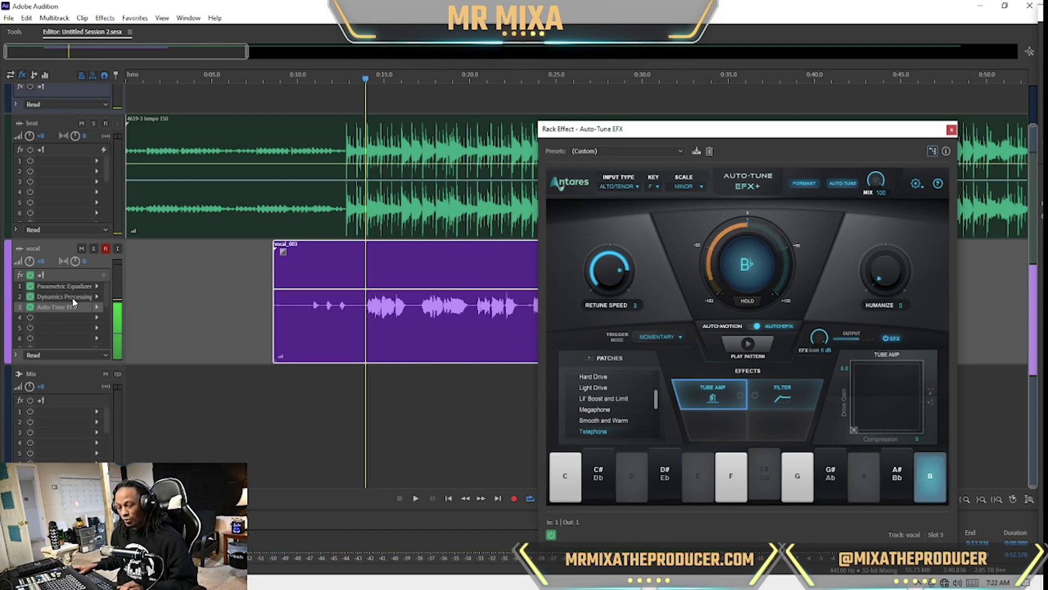
key("ctrl+s")
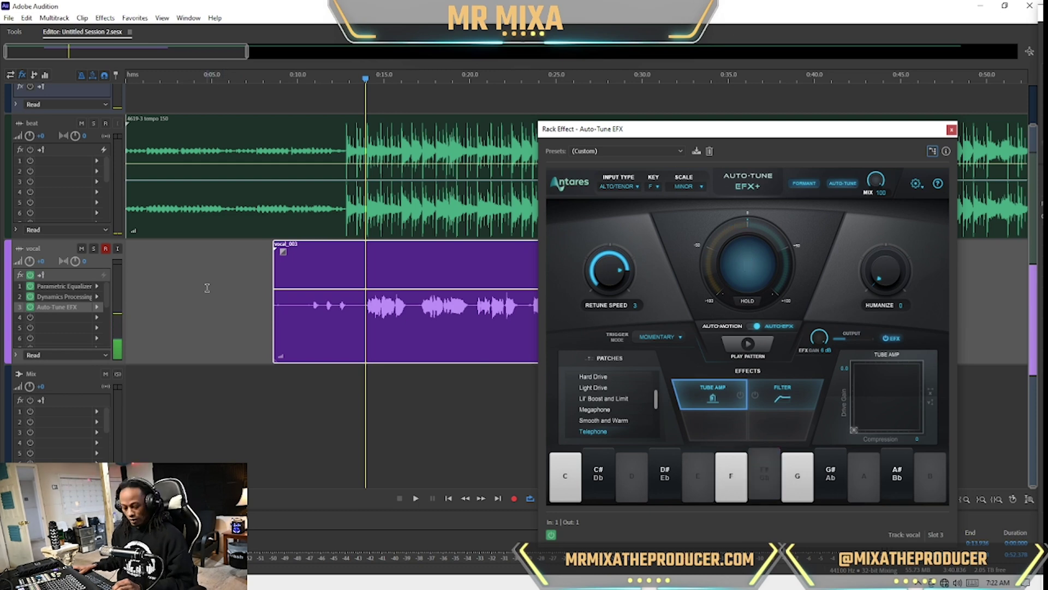
- Add a stereo bus track and move it between the beat and vocal tracks
left_click(207, 288)
right_click(207, 287)
mouse_move(314, 360)
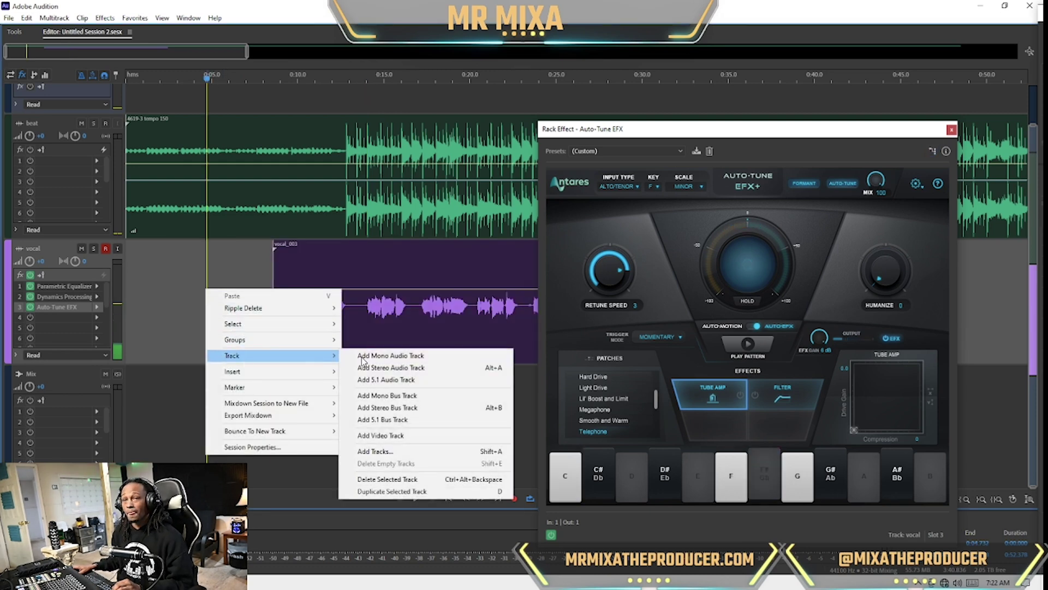
left_click(451, 410)
left_click_drag(10, 373, 83, 269)
- Rename the new bus track to echo
left_click(33, 249)
type("ec")
key("Return")
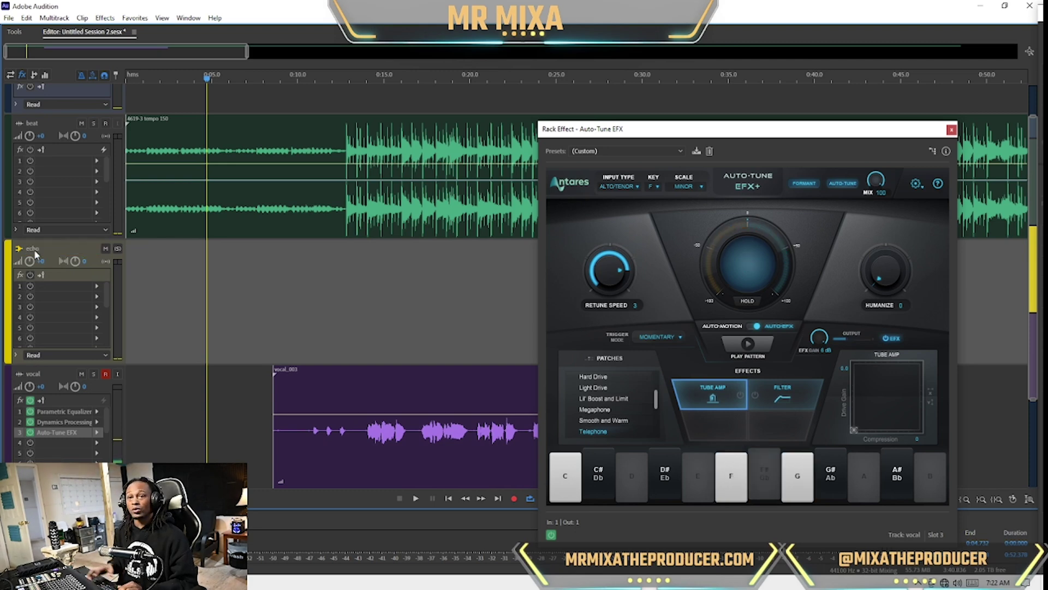
- Add the Delay effect to the echo bus's first effect slot
left_click(96, 288)
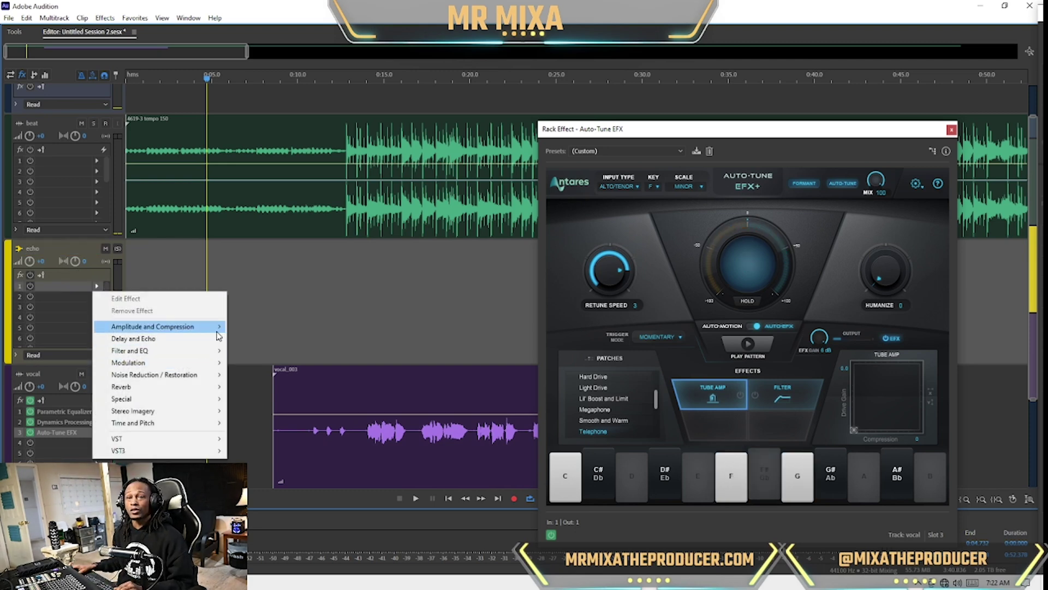
mouse_move(207, 327)
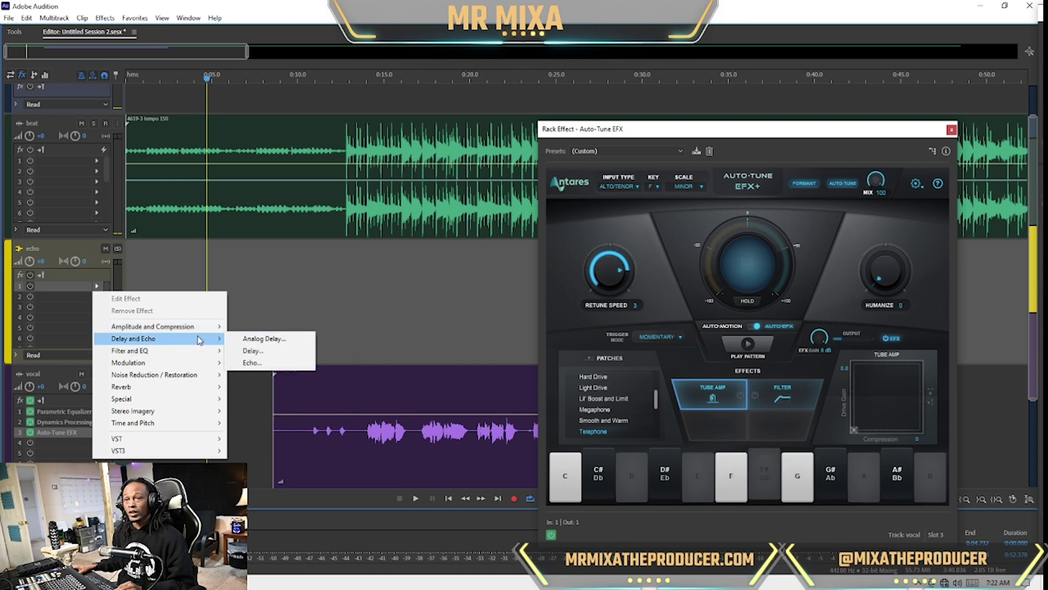
left_click(252, 350)
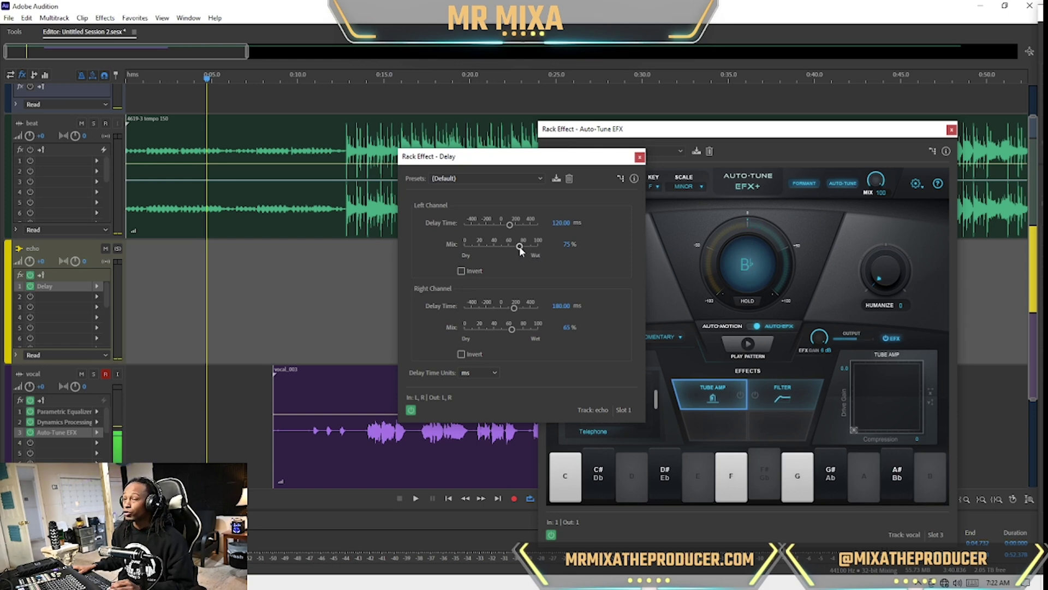
- Put Analog Delay in the echo bus's first effect slot with dry out at 0% and wet out at 100%
left_click(97, 286)
mouse_move(190, 341)
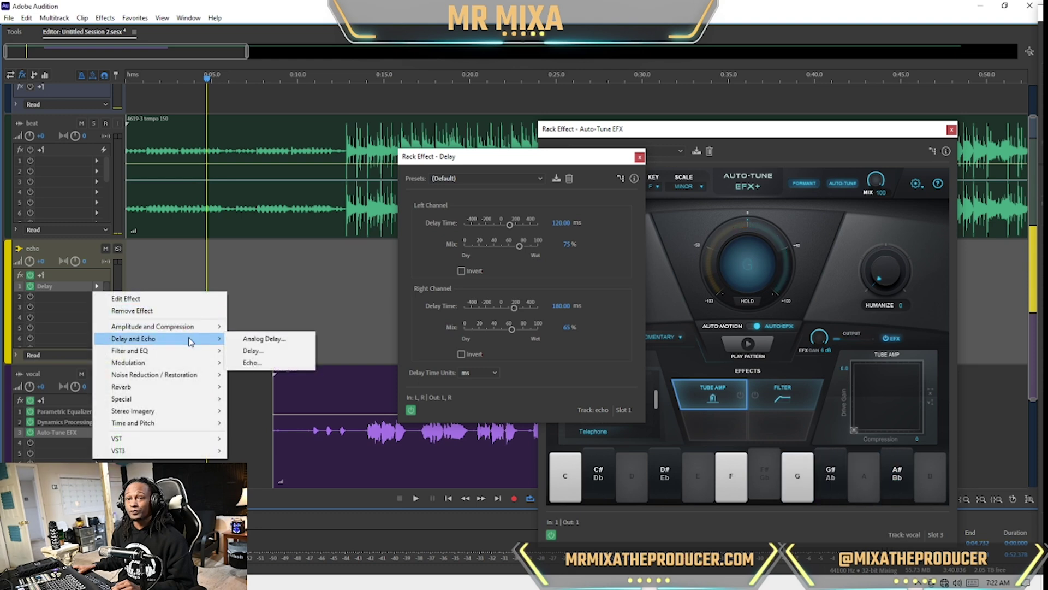
left_click(273, 339)
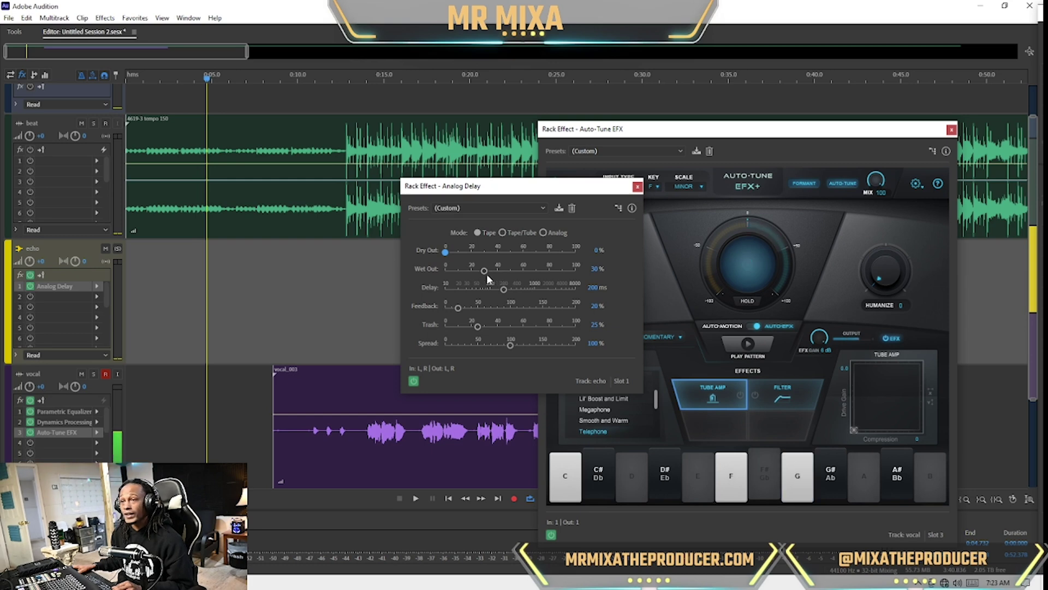
left_click_drag(537, 272, 595, 270)
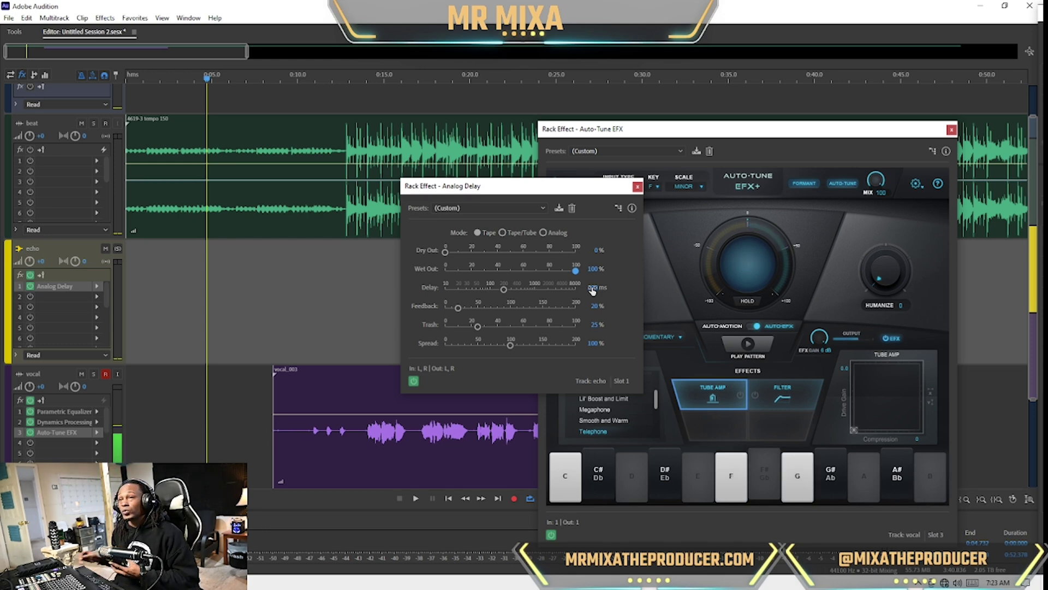
- Place the playhead just before the beat's loud section and set Analog Delay's delay time to 400 ms
left_click(342, 252)
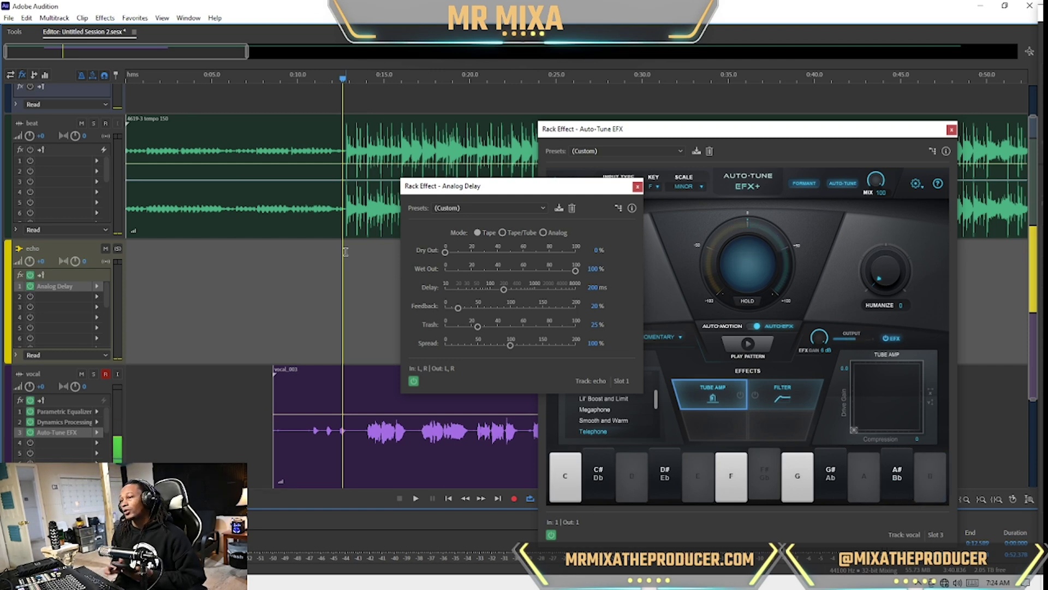
left_click(589, 286)
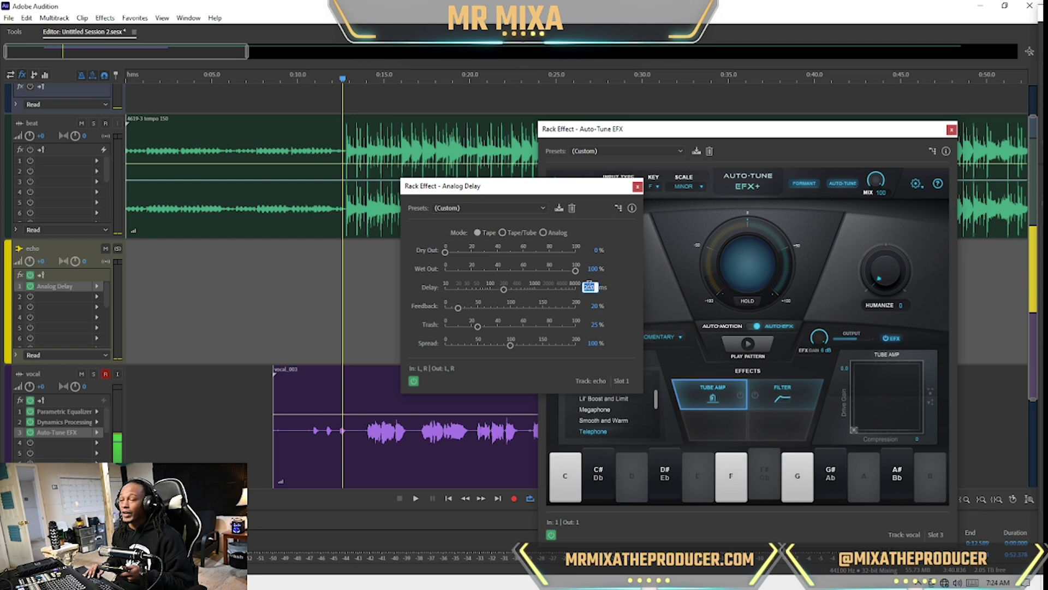
type("400")
key("Return")
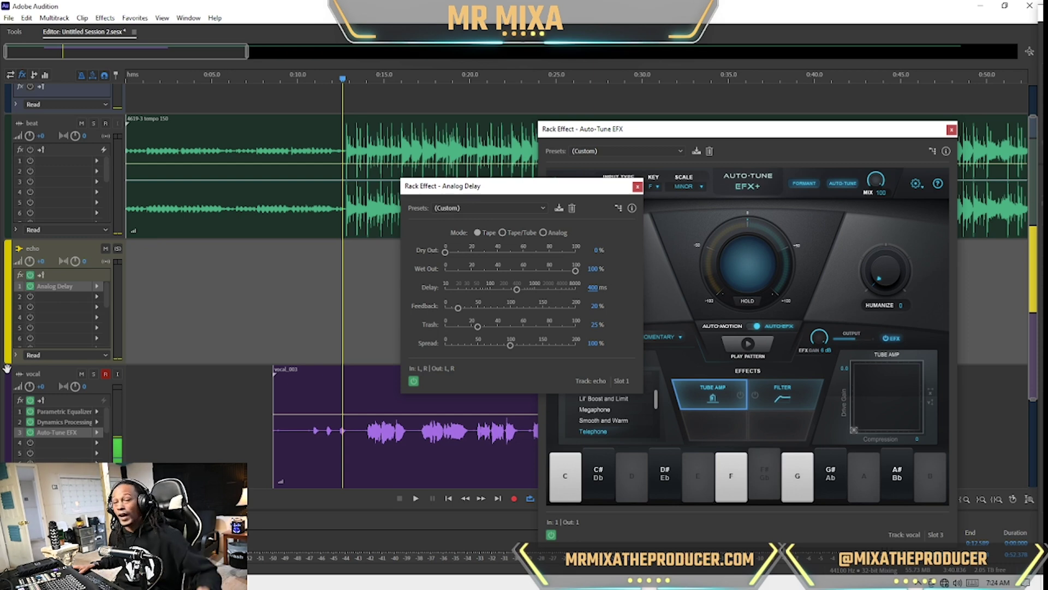
- Turn on the vocal track's first send, route it to the echo bus and set the send level to 0 dB
left_click(34, 75)
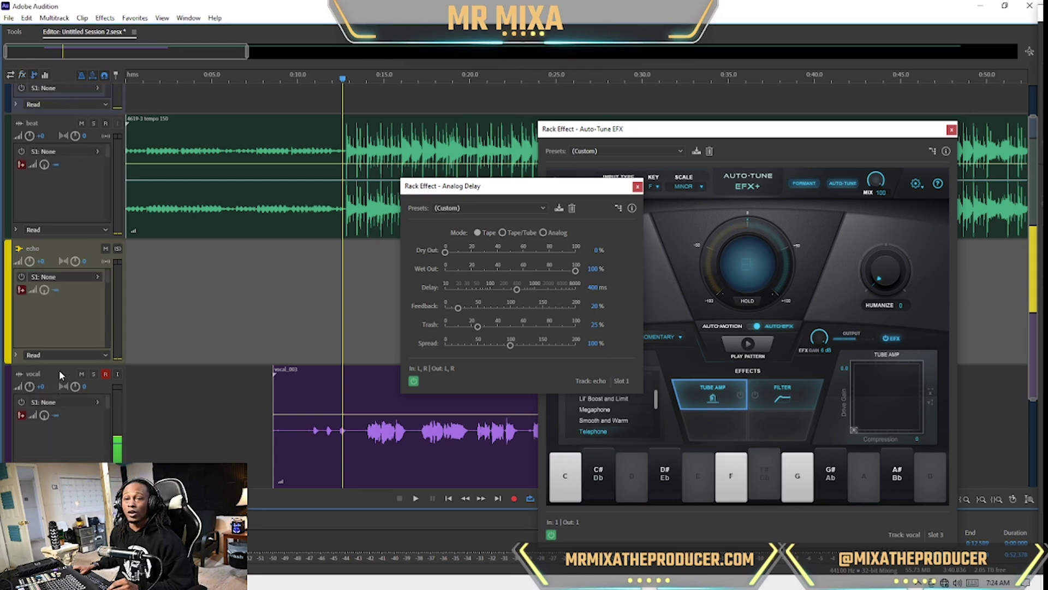
left_click(71, 434)
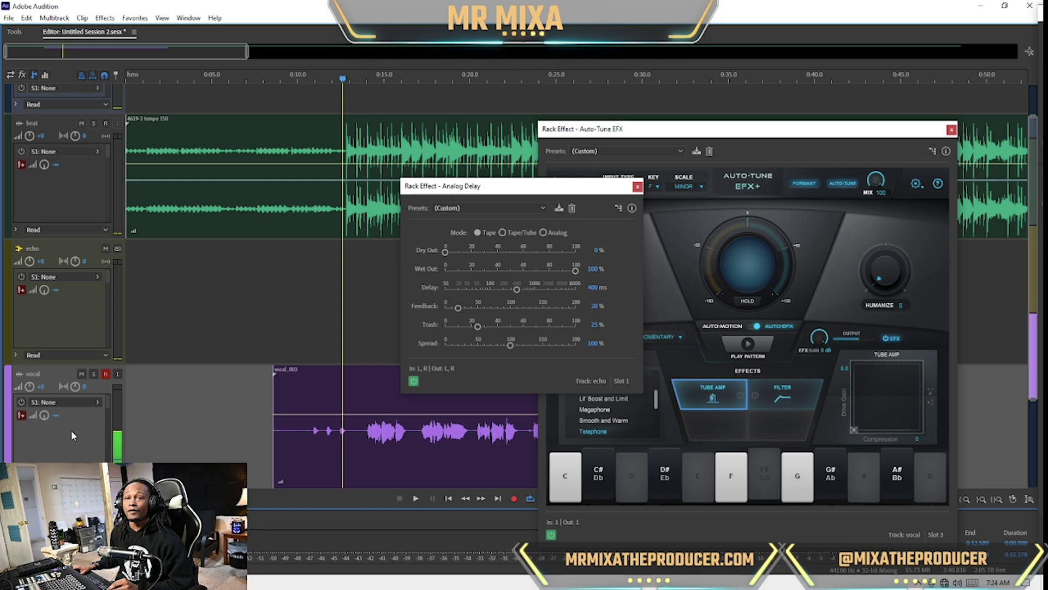
left_click(22, 402)
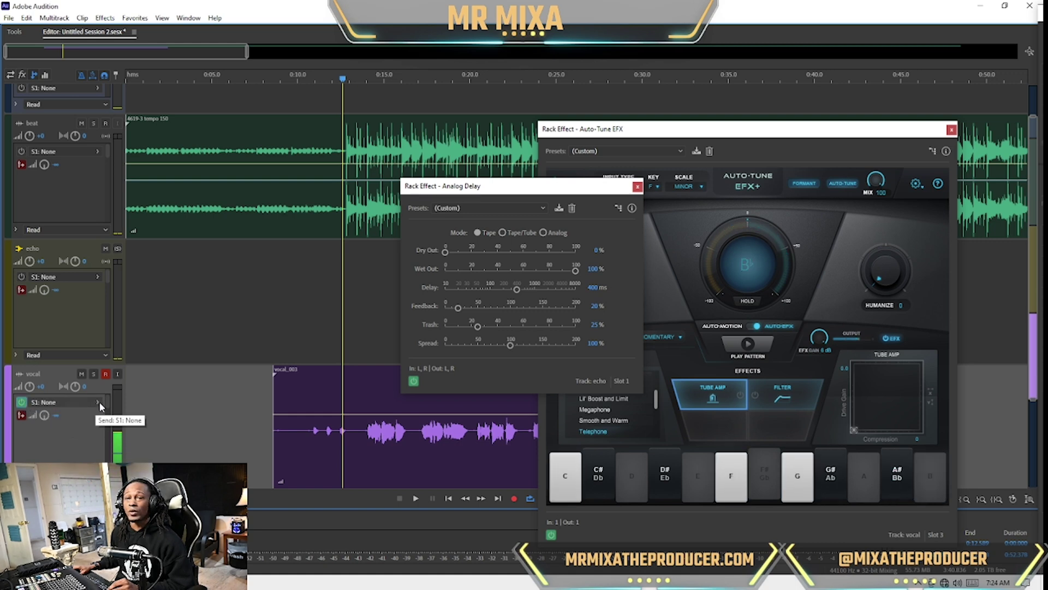
left_click_drag(108, 408, 107, 441)
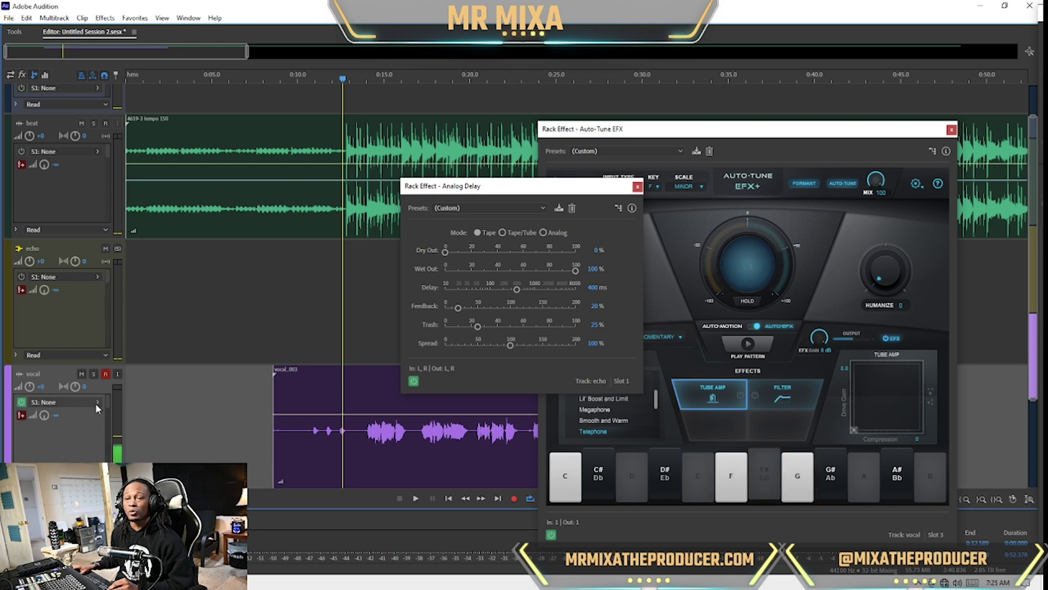
left_click(80, 405)
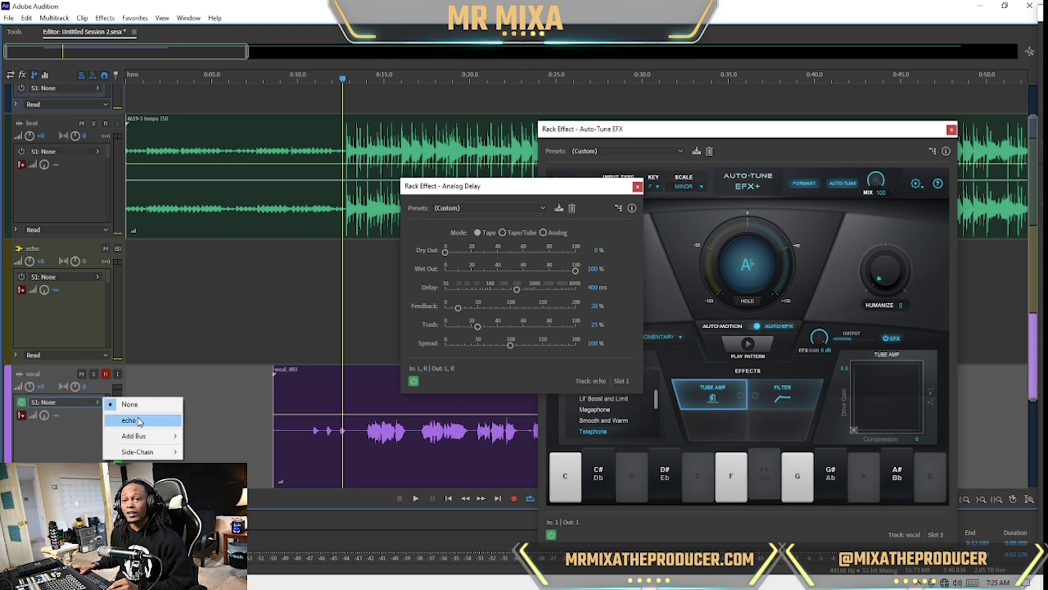
left_click(126, 417)
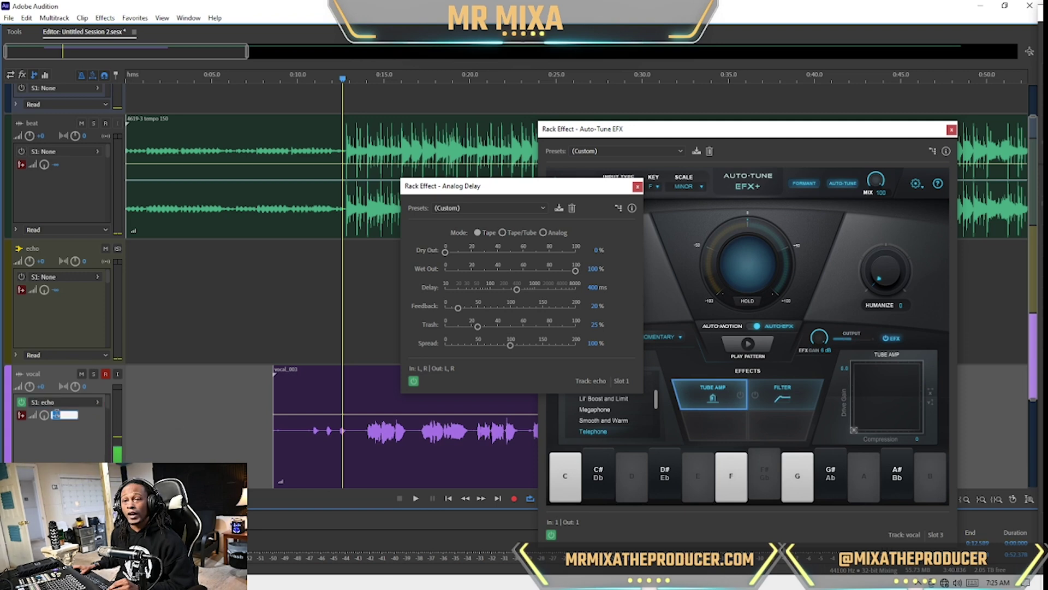
left_click(57, 415)
key("Return")
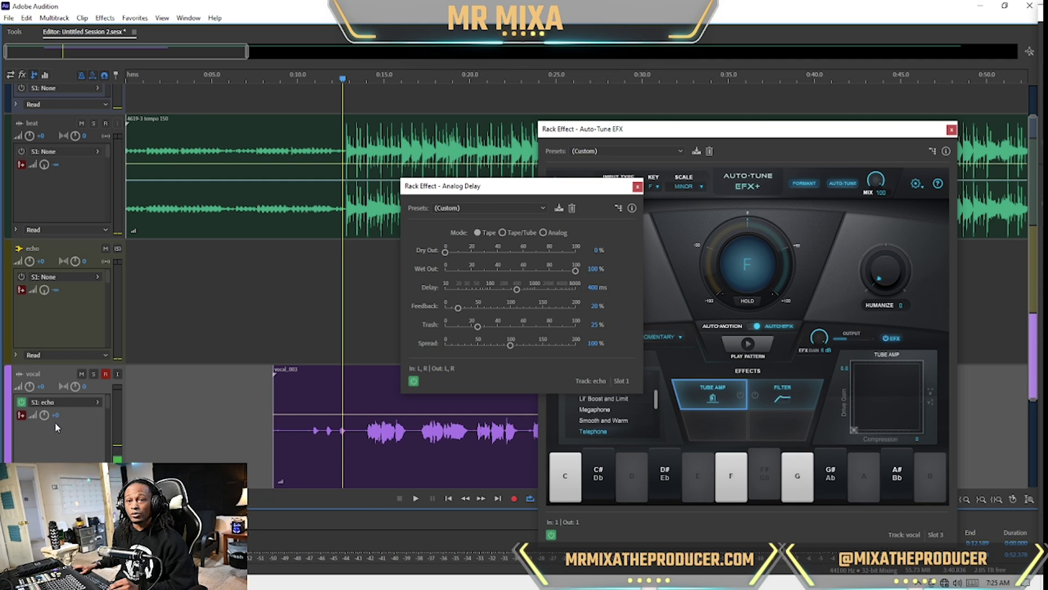
- Pull the echo bus volume all the way down, then raise it during playback to about -18.6 dB
left_click(65, 323)
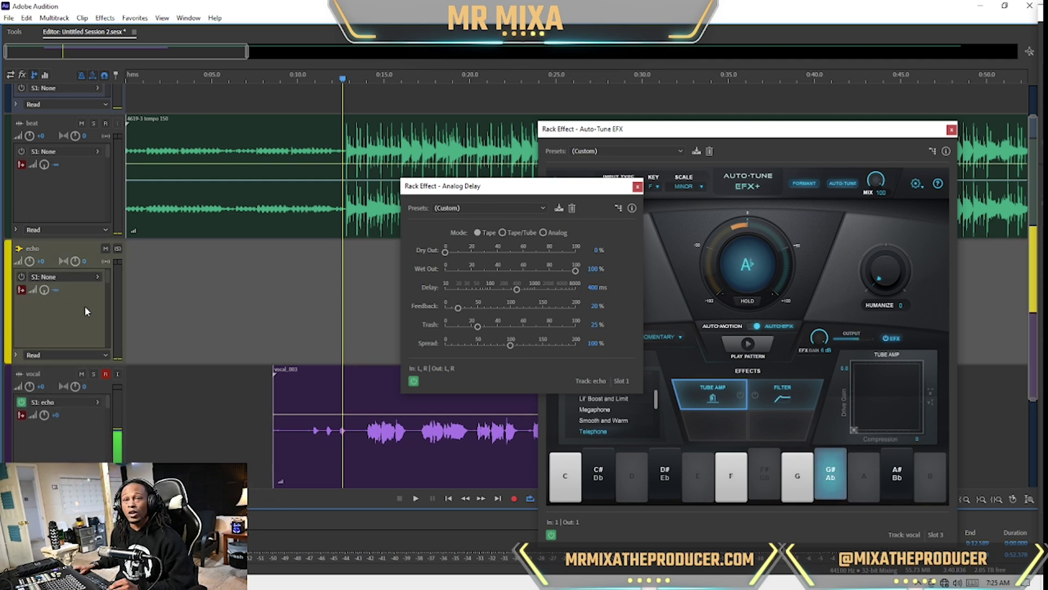
left_click_drag(30, 261, 31, 284)
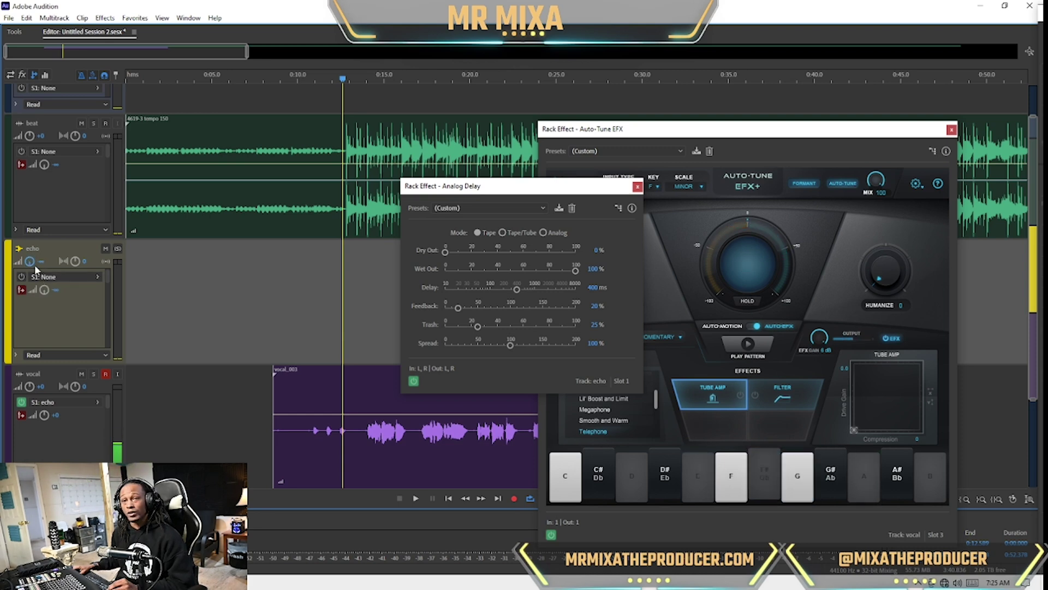
key("space")
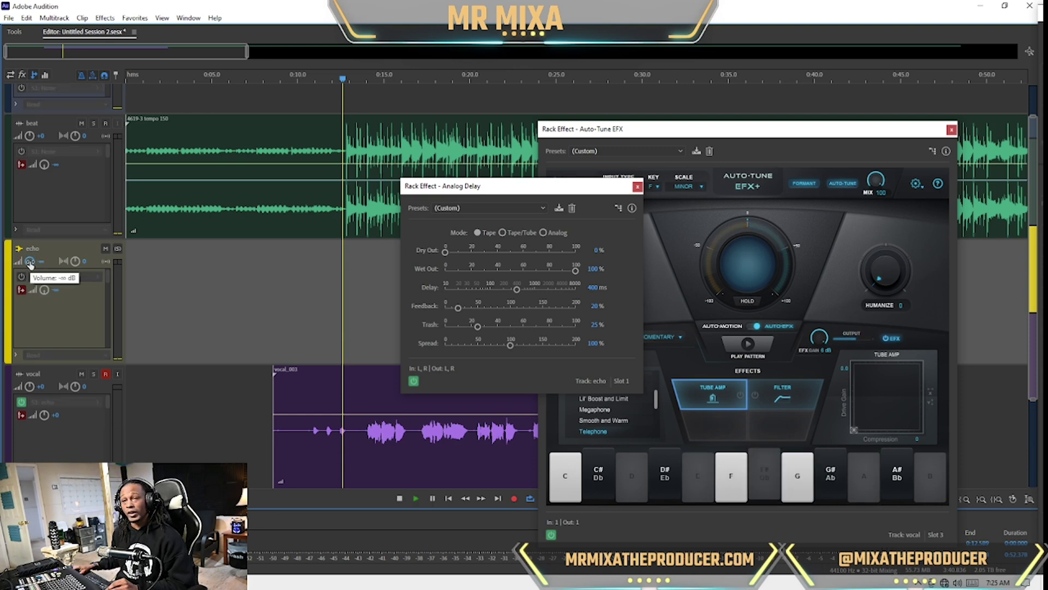
left_click_drag(30, 263, 23, 219)
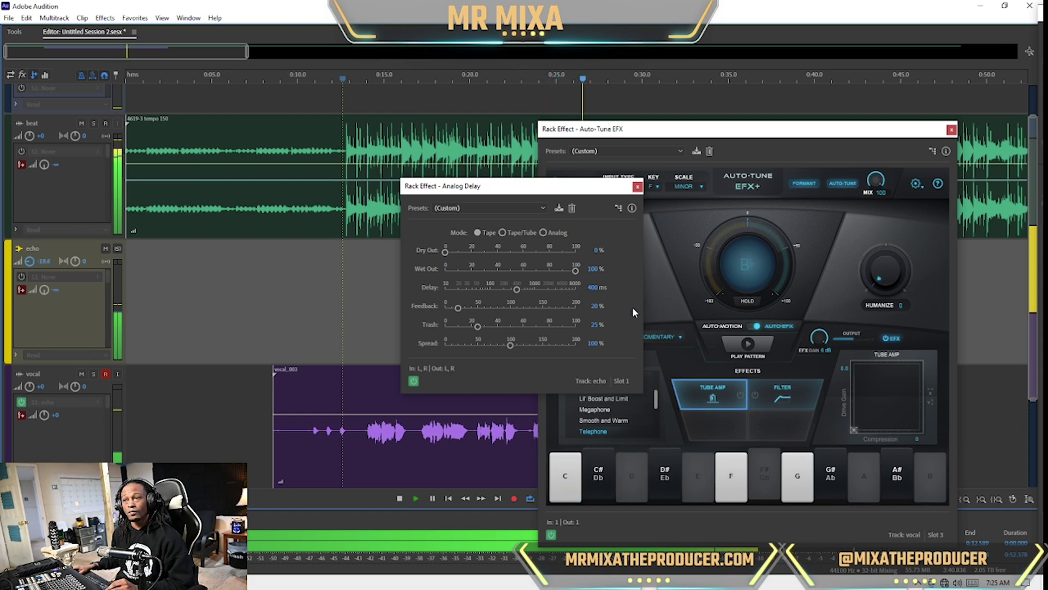
key("space")
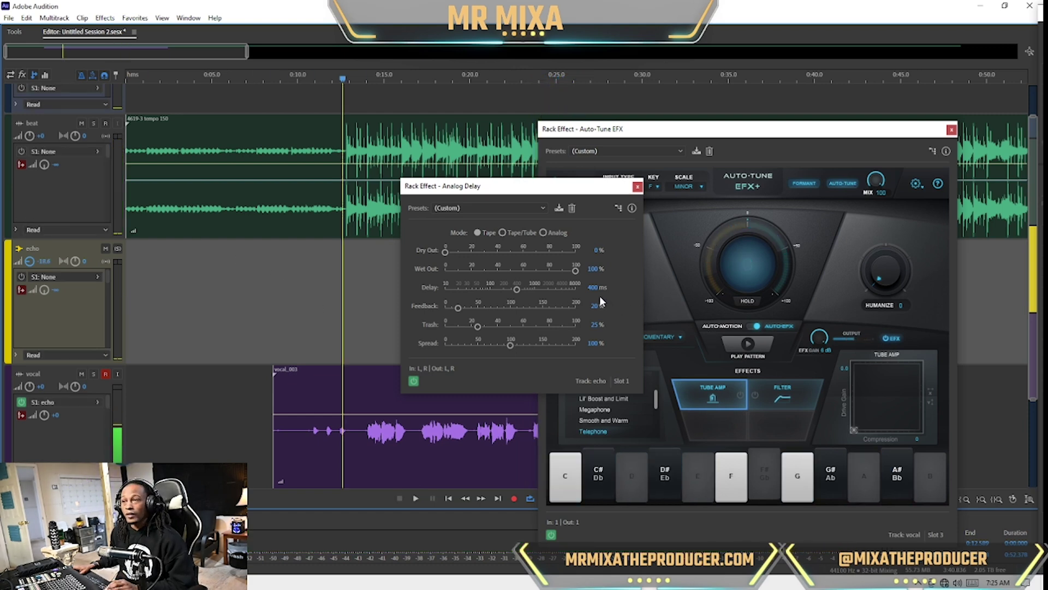
- Set Analog Delay's delay time to 800 ms, play the session and close the delay window
left_click(591, 288)
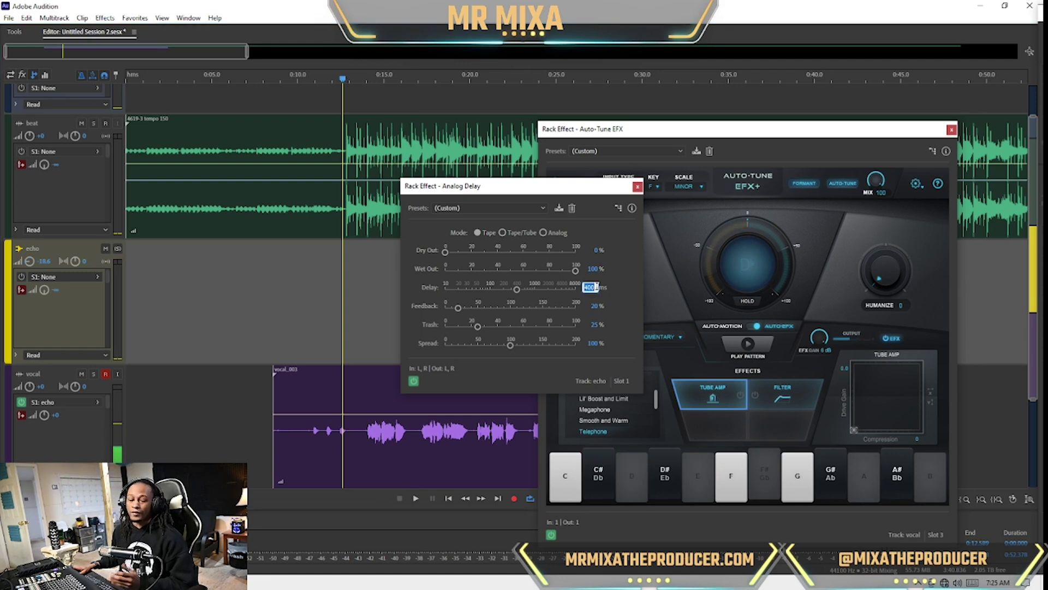
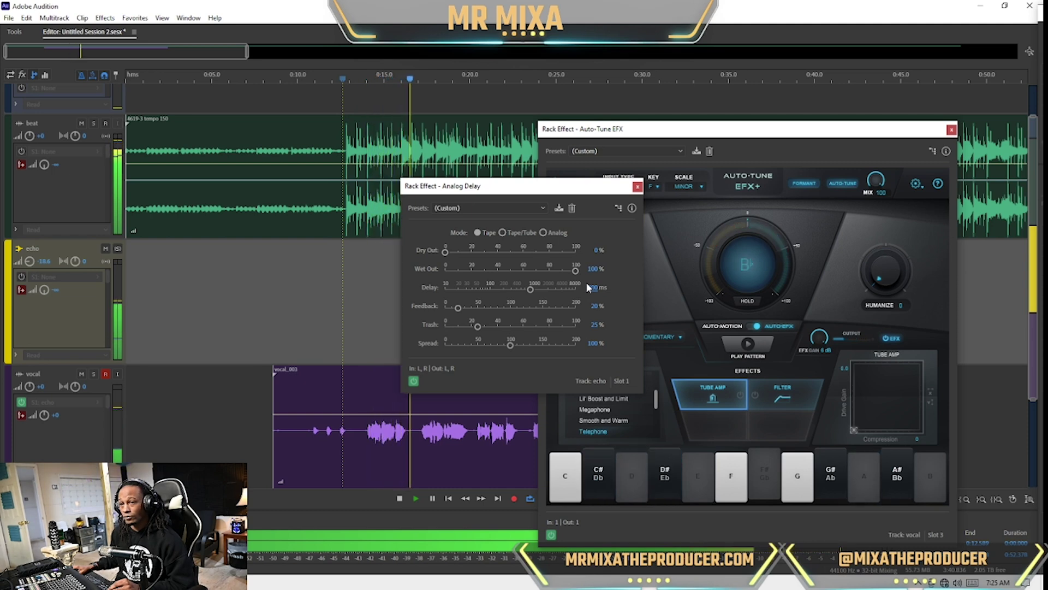
left_click(637, 187)
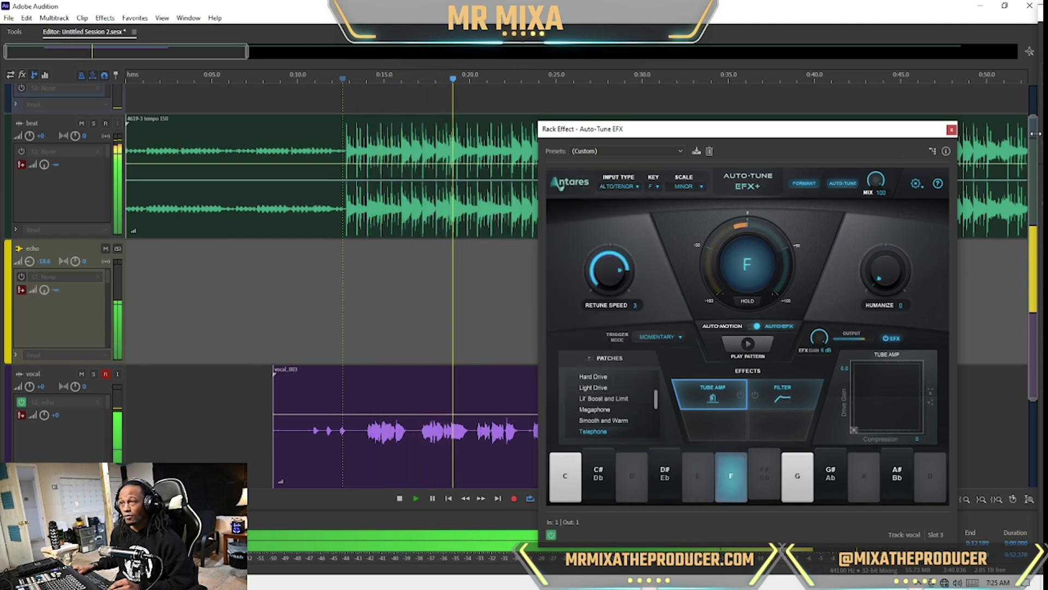
- Reopen the echo bus's Analog Delay, close the Auto-Tune window and move the delay window clear of the vocal clip
left_click(22, 74)
double_click(70, 290)
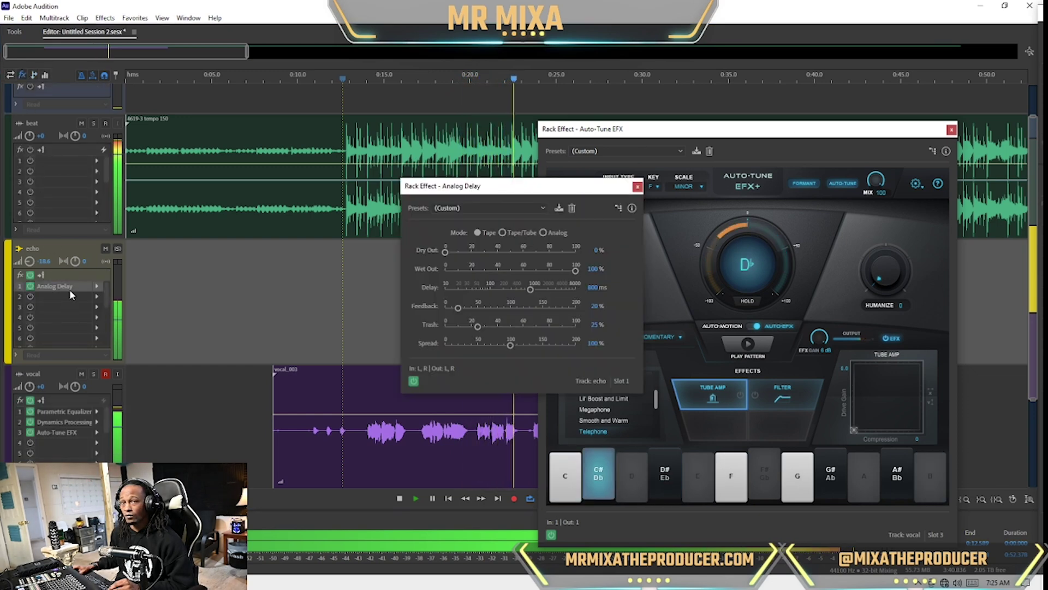
left_click(885, 128)
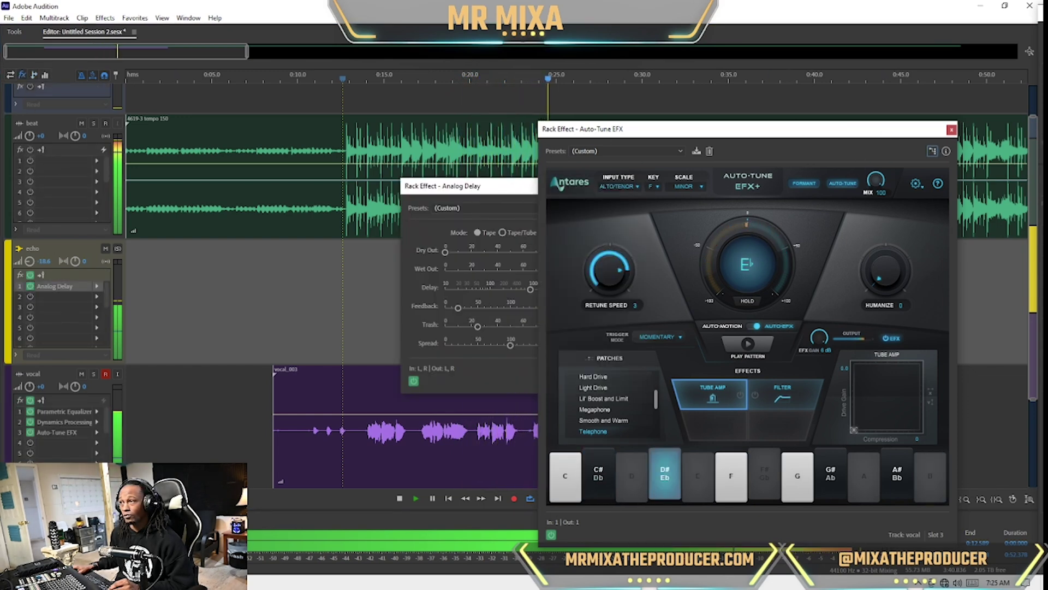
left_click(951, 129)
left_click_drag(529, 189, 880, 181)
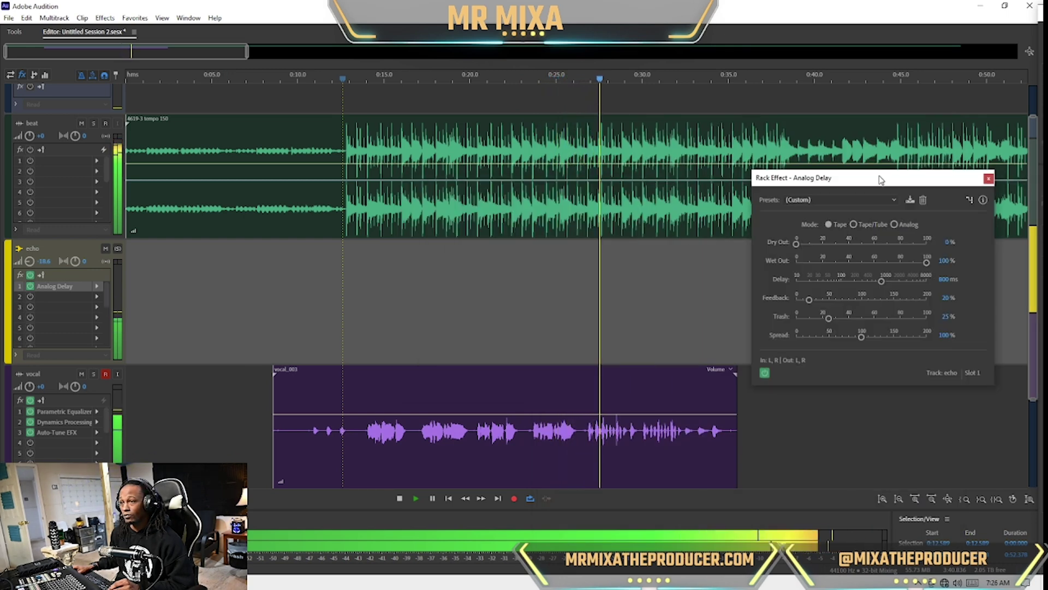
- Split the vocal clip at about 0:26 and delete the part after the split
left_click(580, 428)
key("space")
key("ctrl+k")
left_click(627, 451)
key("Delete")
- Play from about 0:24 to hear the echo tail and add a short fade-out to the end of the vocal clip
left_click(522, 343)
key("space")
left_click_drag(576, 371, 565, 376)
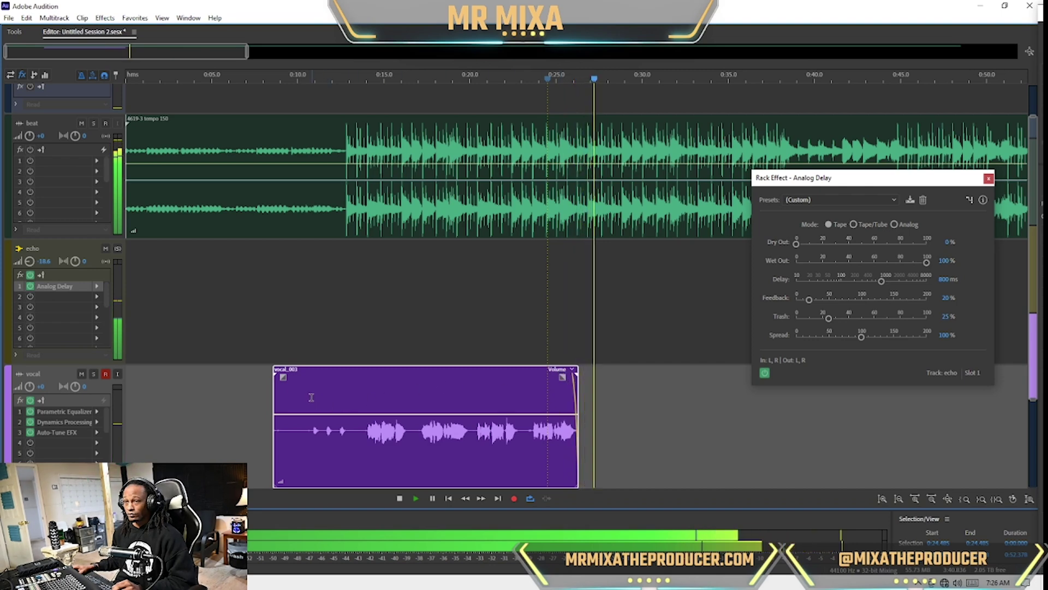
- Play from 0:10 and, in the vocal track's Parametric Equalizer, boost band 2 by 11.8 dB with a Q of 20.5, sweeping to 411 Hz
left_click(298, 385)
key("space")
key("space")
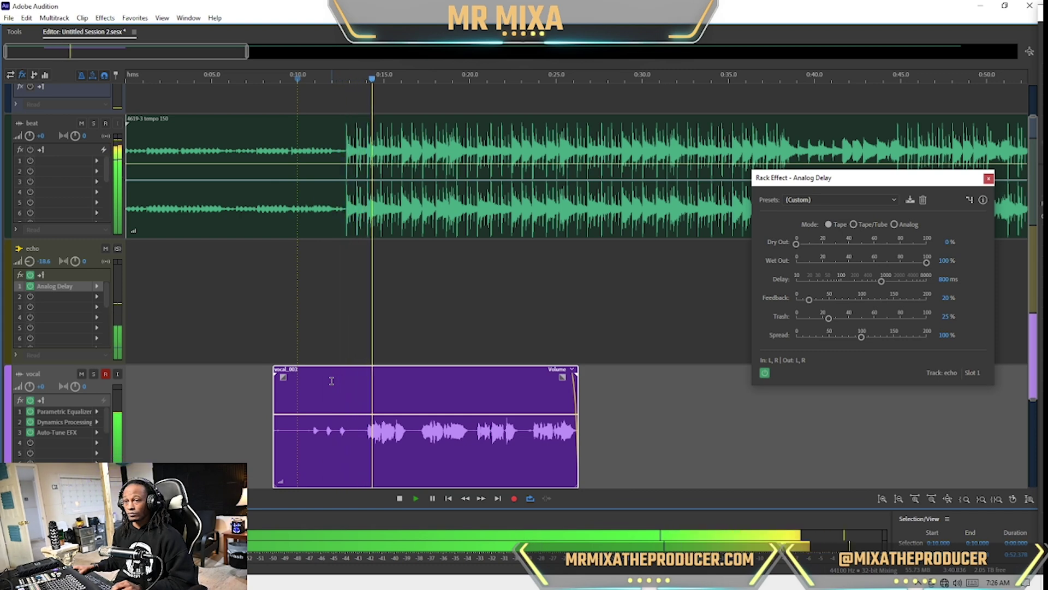
double_click(75, 414)
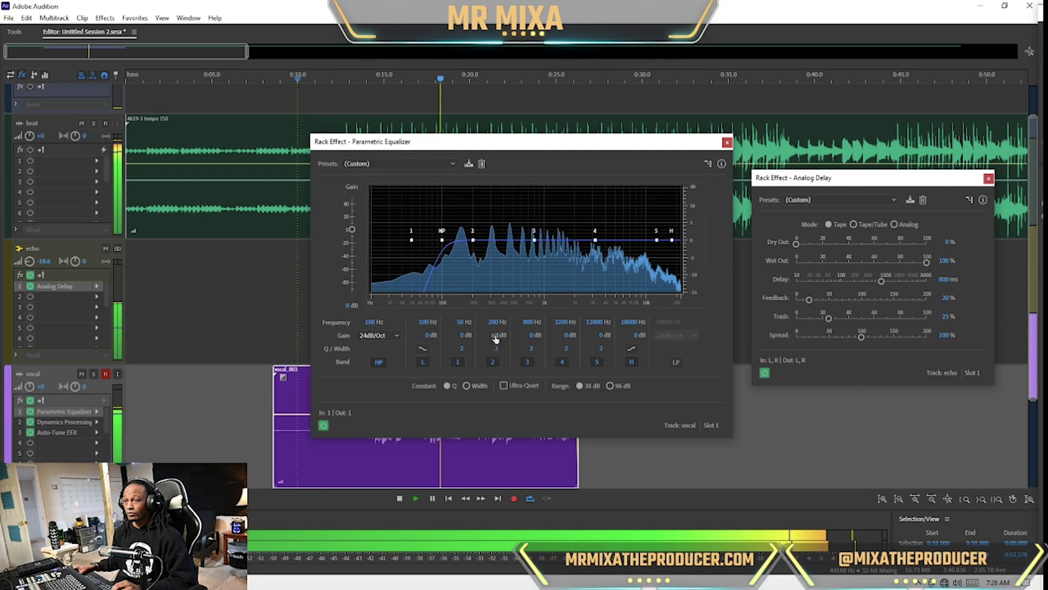
left_click_drag(496, 350, 499, 303)
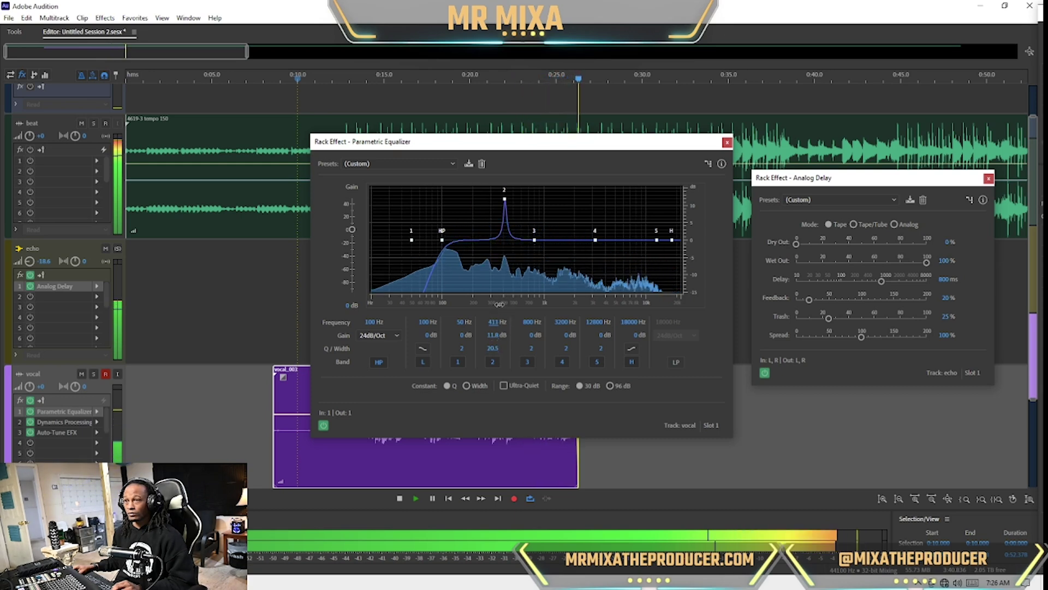
- Replay the section, tune EQ band 2 to 419 Hz and cut it to -7.3 dB
key("space")
key("space")
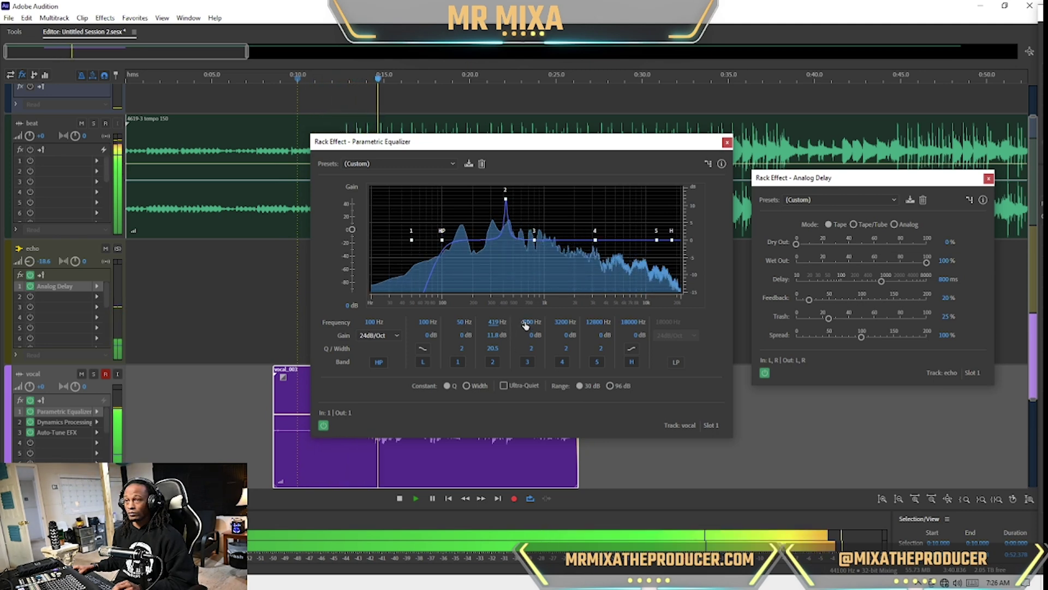
mouse_move(534, 335)
left_mouse_down()
mouse_move(530, 352)
mouse_move(529, 332)
left_mouse_up()
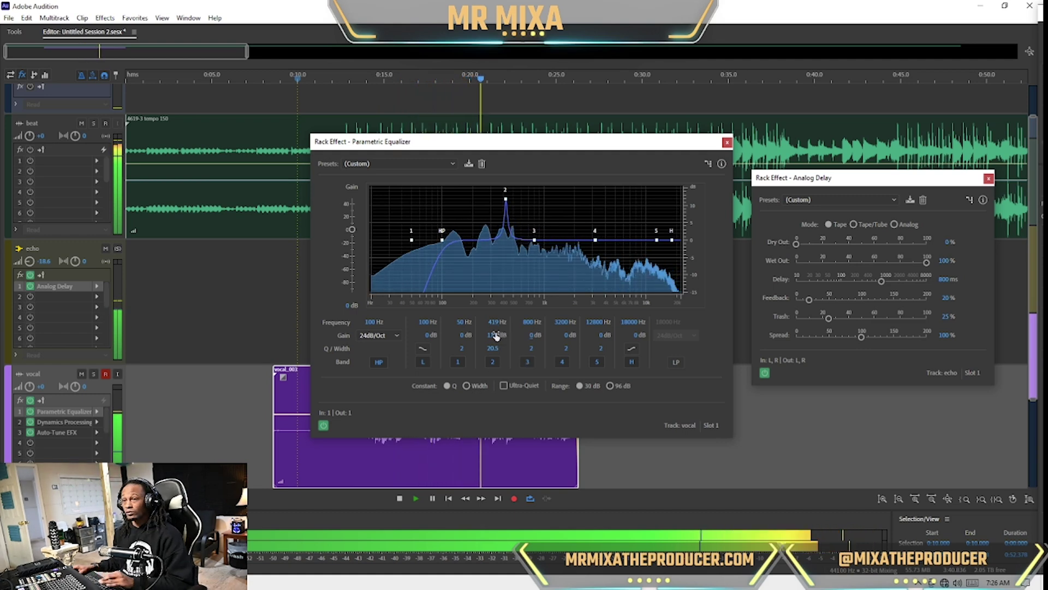
left_click_drag(497, 334, 494, 435)
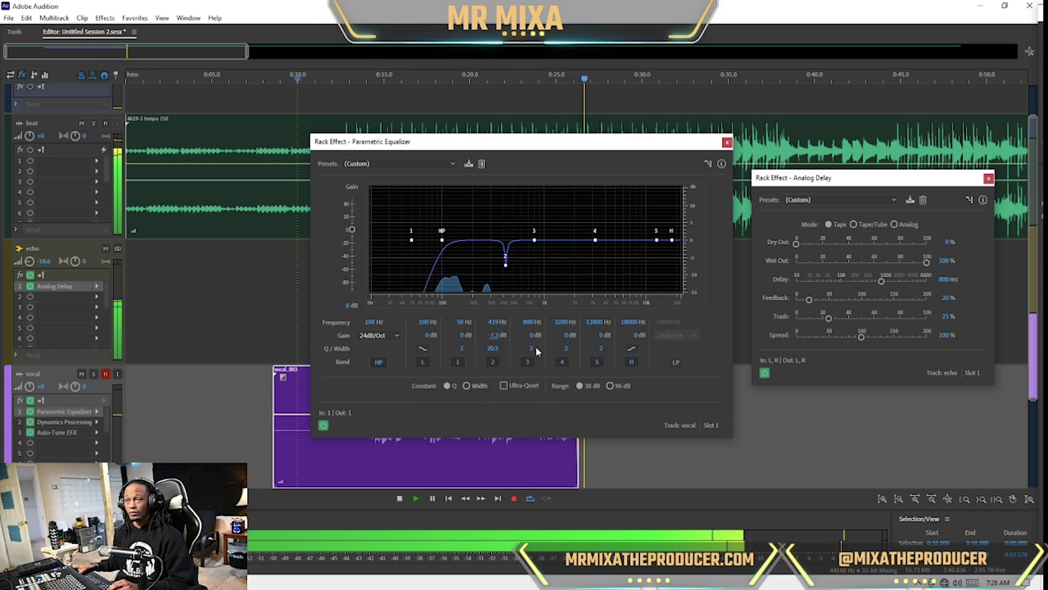
- Stop playback, set the EQ's low shelf to -7.6 dB at 207 Hz and move the EQ window off most of the vocal clip
key("space")
mouse_move(430, 335)
left_mouse_down()
mouse_move(426, 369)
mouse_move(429, 306)
mouse_move(422, 342)
left_mouse_up()
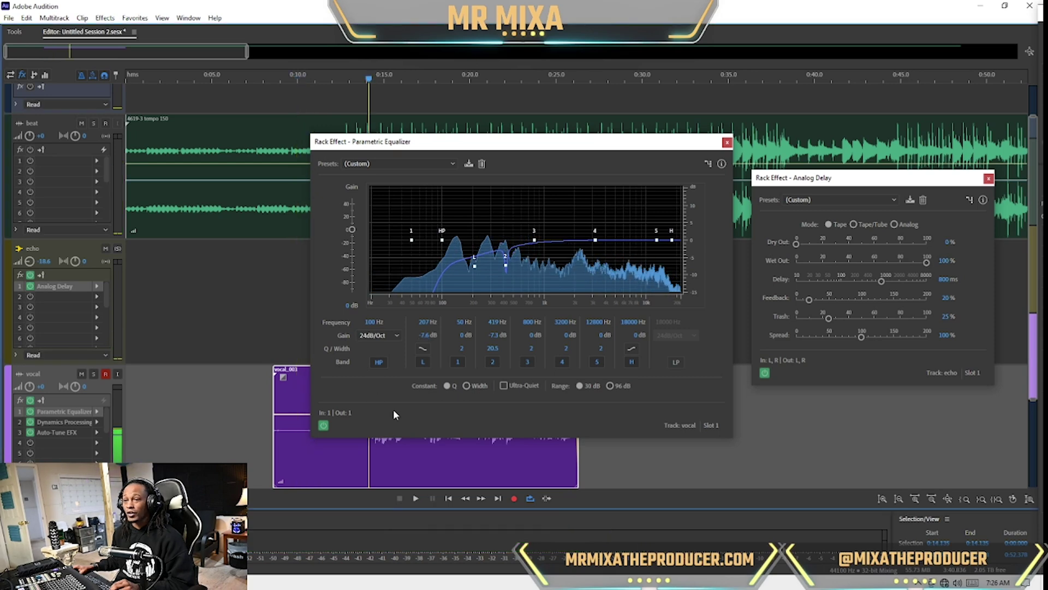
left_click_drag(415, 142, 652, 157)
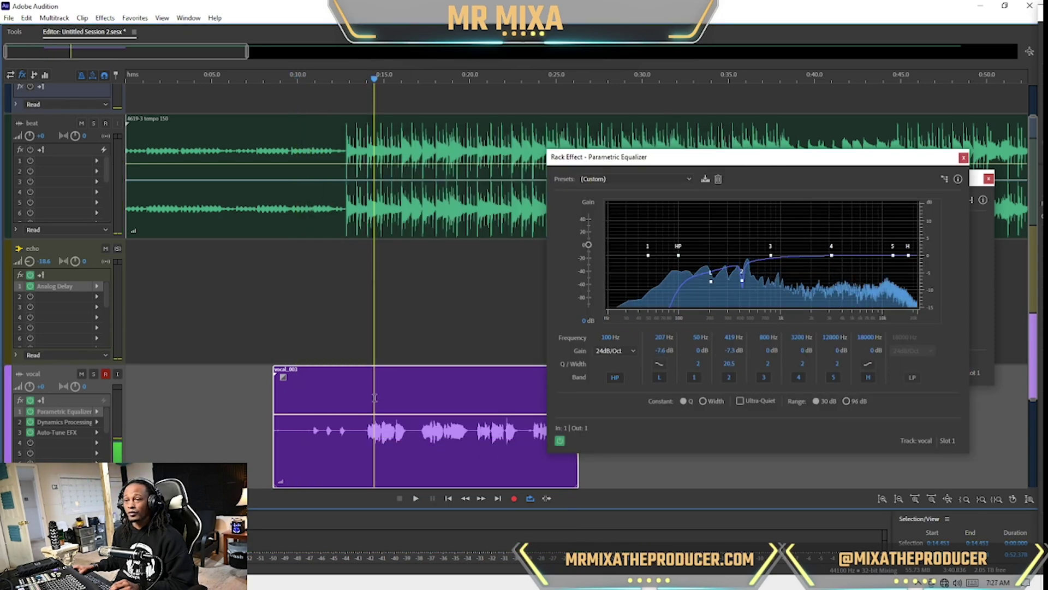
- Open the vocal clip in the waveform editor and capture a noise print from the silent stretch at about 13.05 to 13.6 s
double_click(375, 398)
left_click(251, 289)
scroll(253, 295, "up", 3)
left_click_drag(262, 273, 392, 319)
key("space")
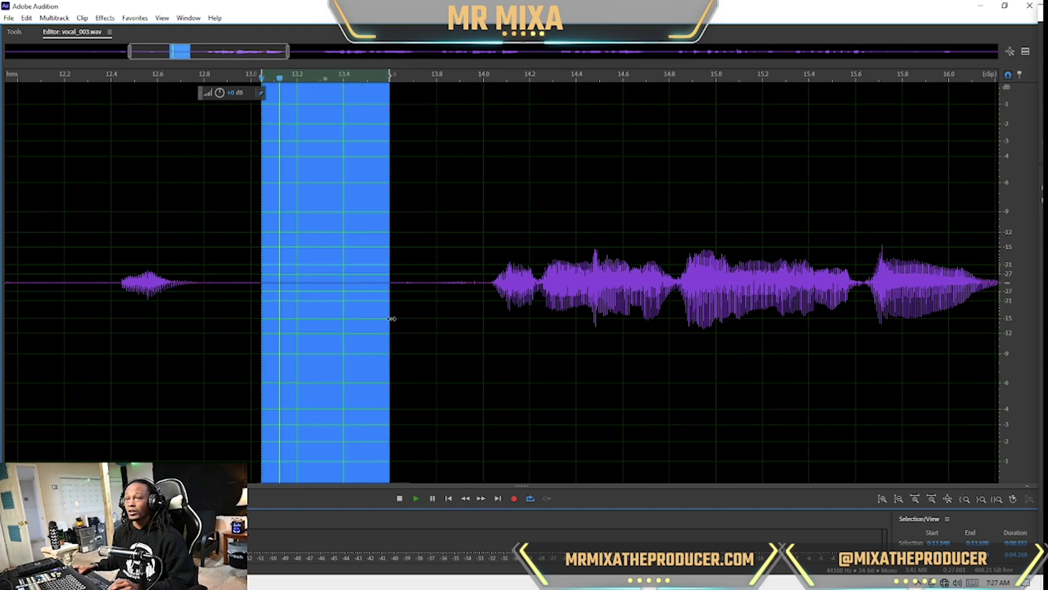
left_click(104, 18)
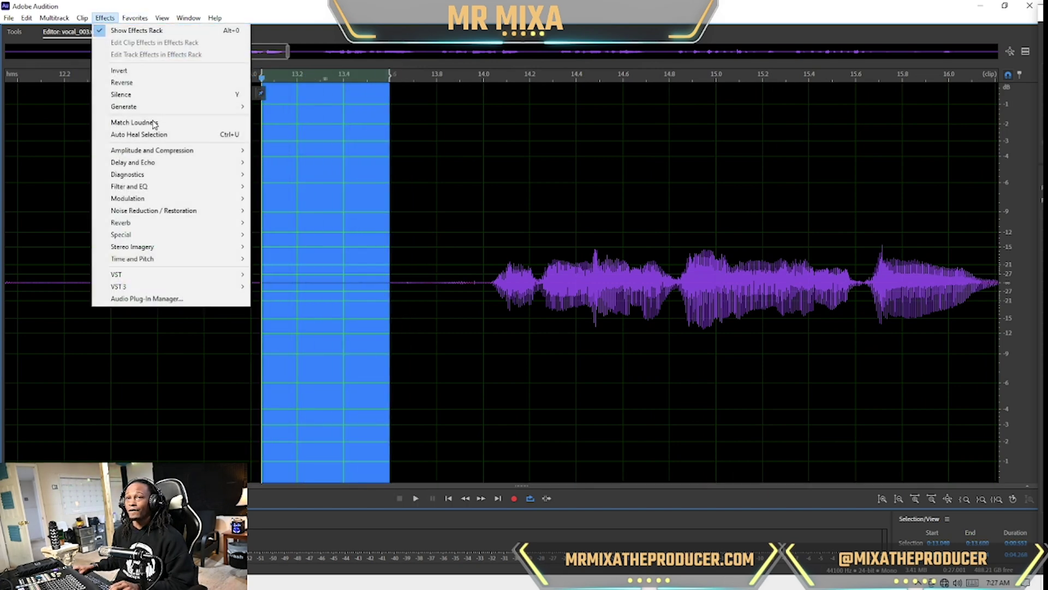
mouse_move(221, 212)
left_click(308, 212)
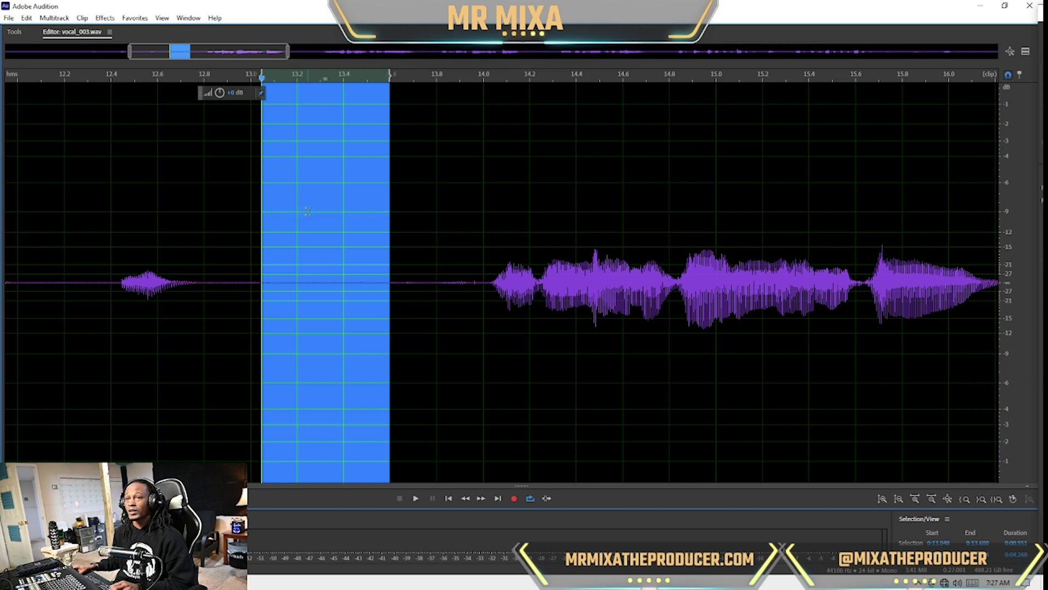
- Select the entire vocal recording and apply Noise Reduction with the reduction amount set to about 32 dB
left_click(304, 212)
scroll(304, 213, "down", 5)
scroll(420, 242, "down", 2)
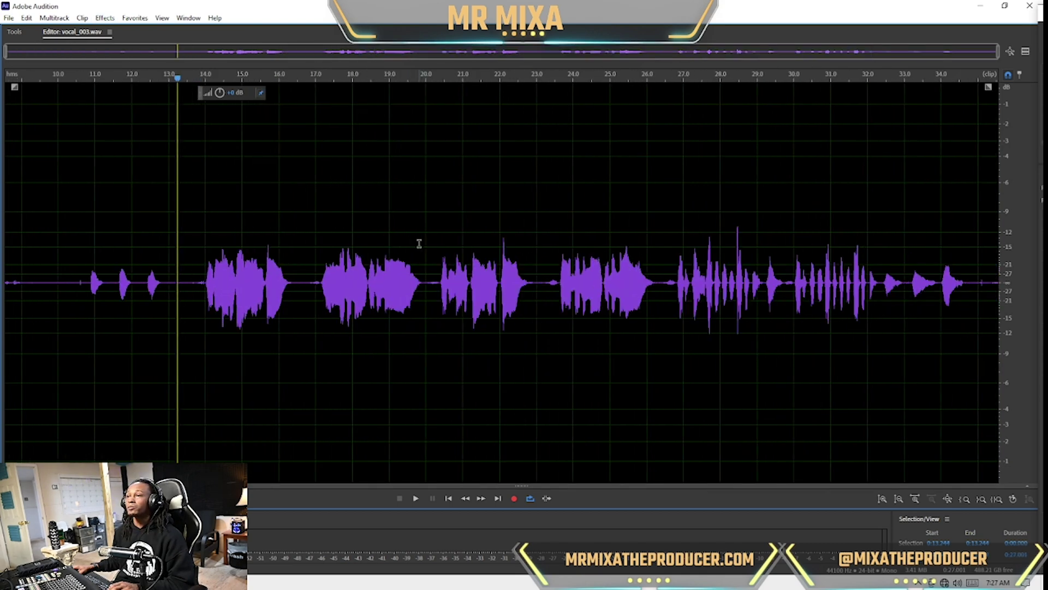
key("ctrl+a")
key("ctrl+shift+p")
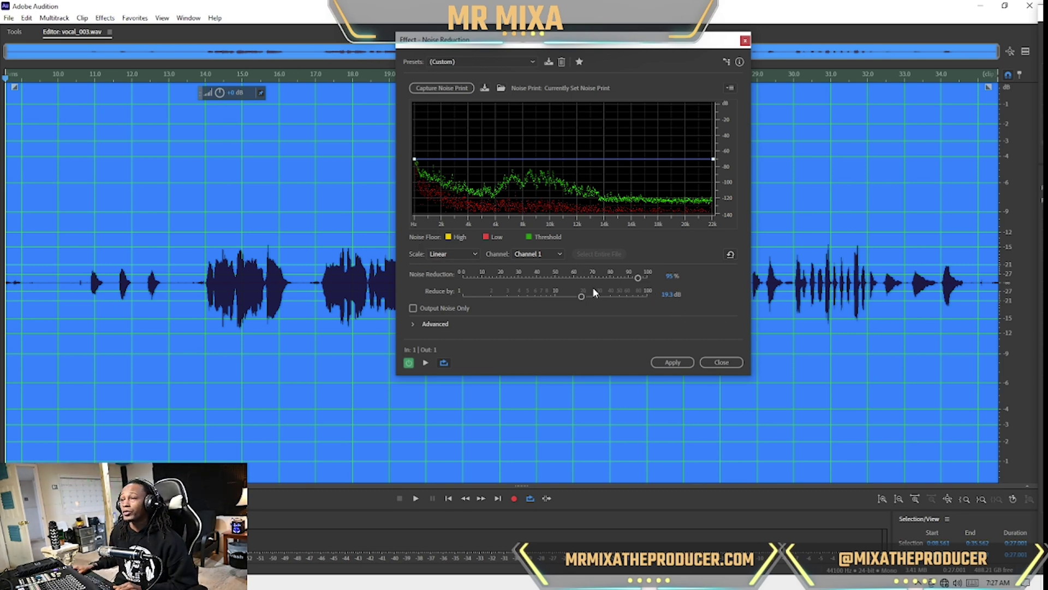
left_click_drag(582, 298, 600, 299)
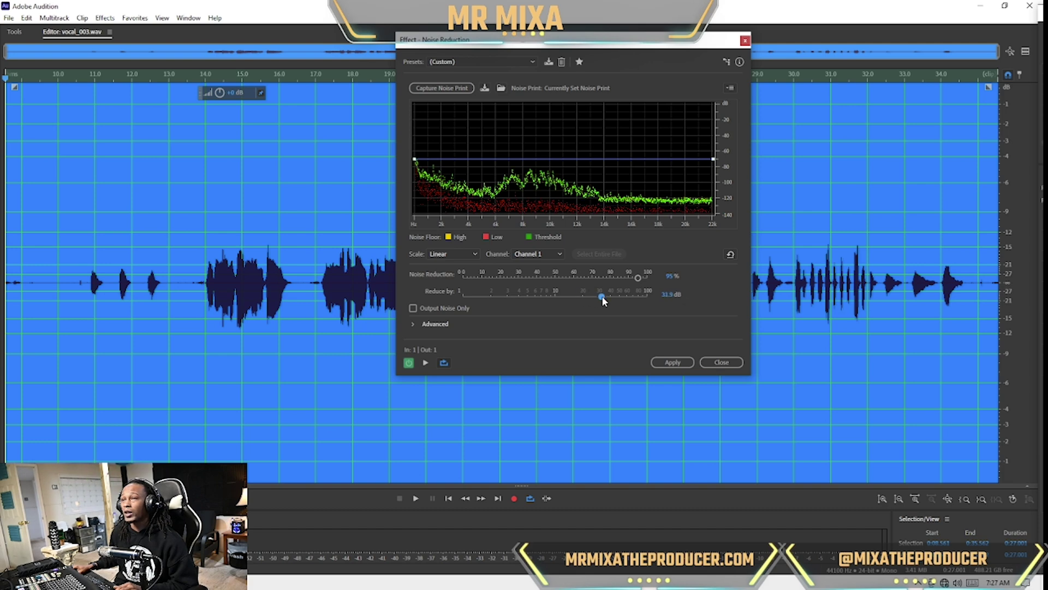
left_click(683, 365)
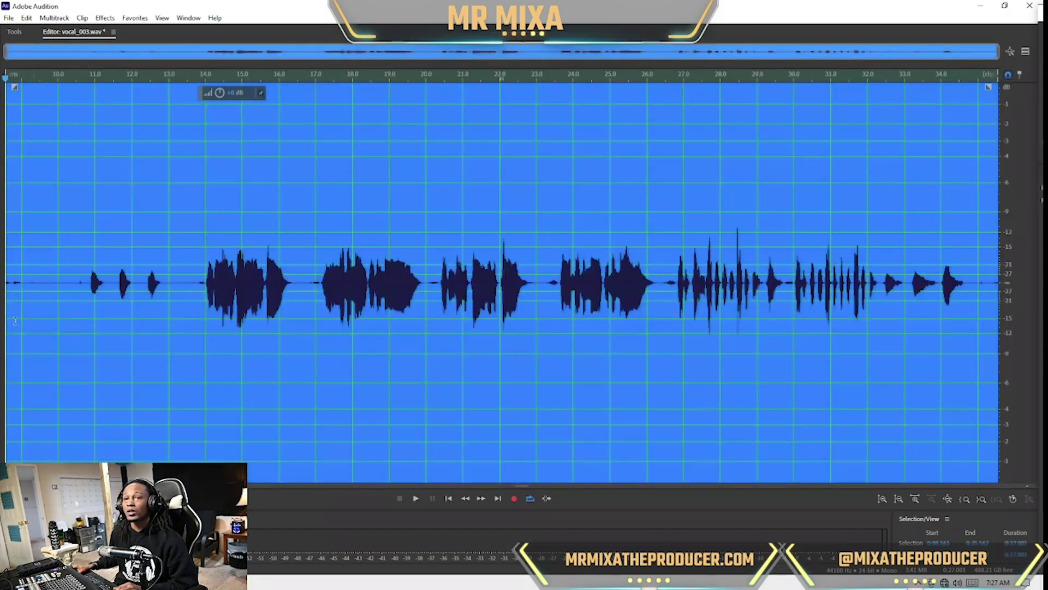
- Play the vocal recording from about 15.8 s to check the noise reduction
left_click(271, 264)
key("space")
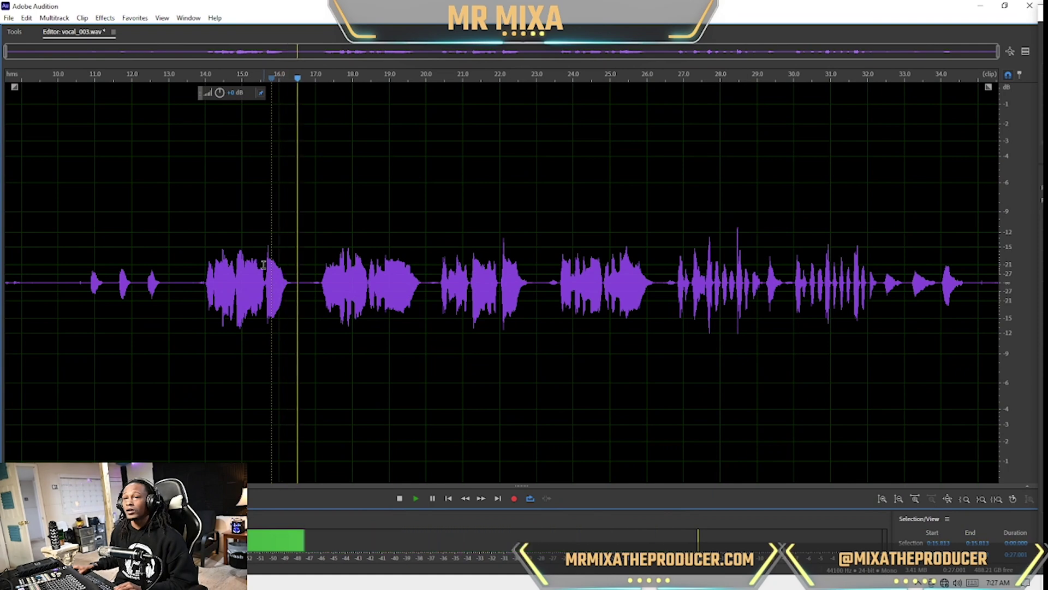
key("space")
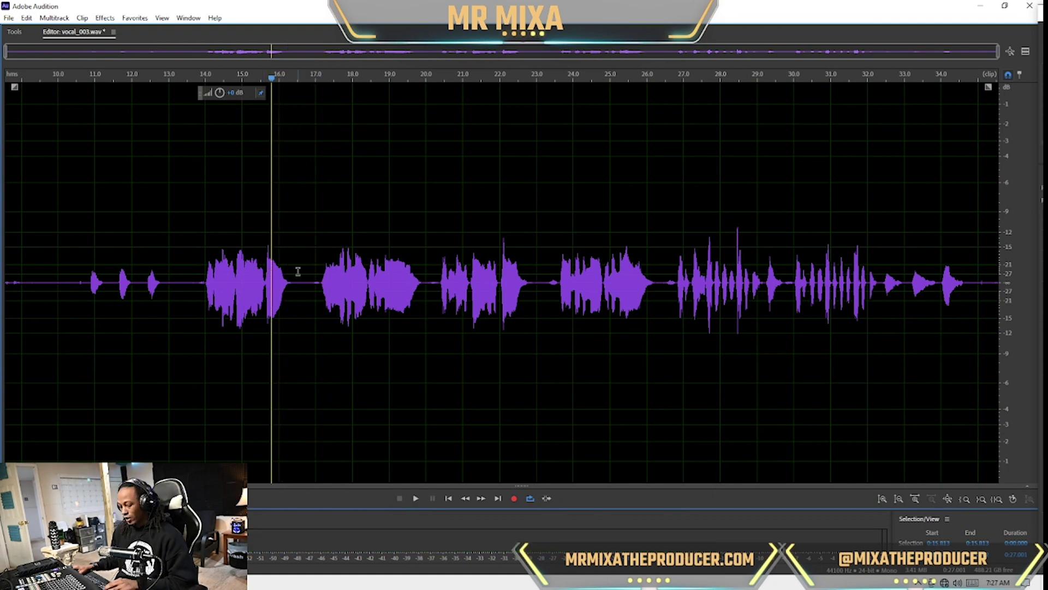
- Return to the multitrack session, play from about 0:13 and close the Parametric Equalizer and Analog Delay windows
key("8")
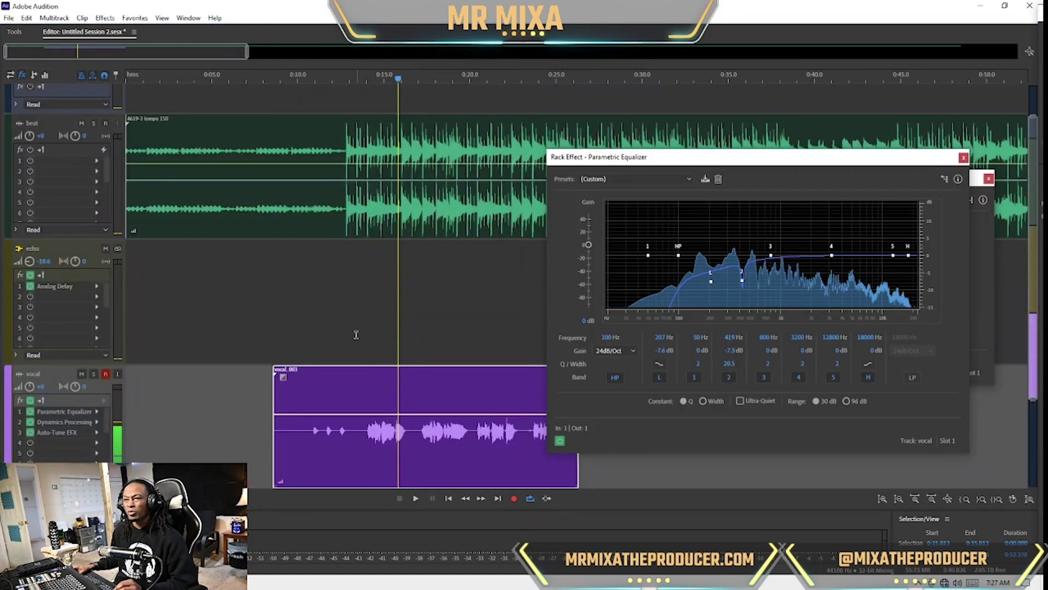
left_click(356, 331)
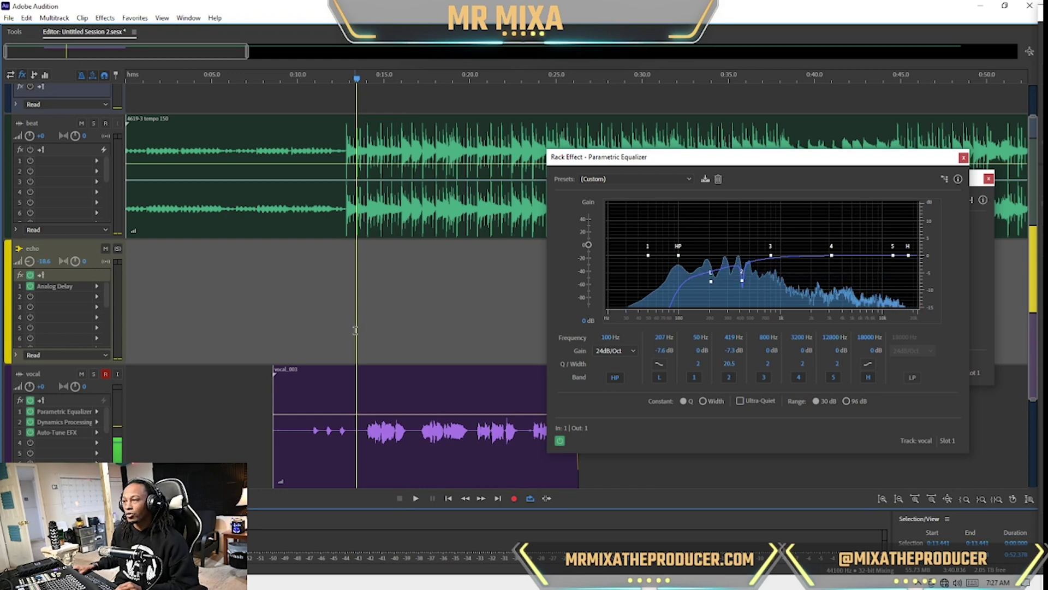
key("space")
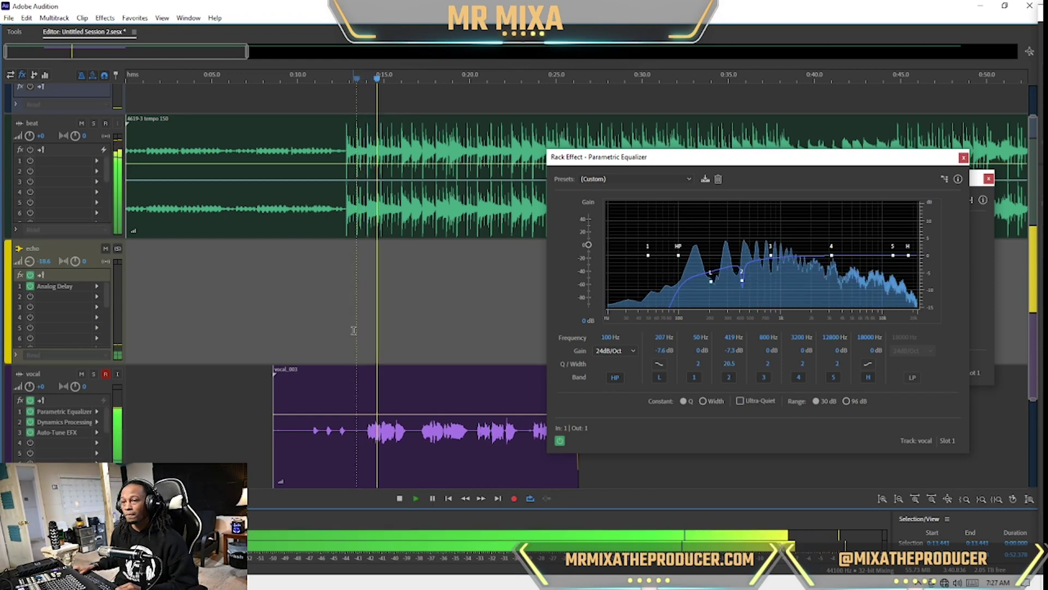
left_click(963, 159)
left_click(989, 178)
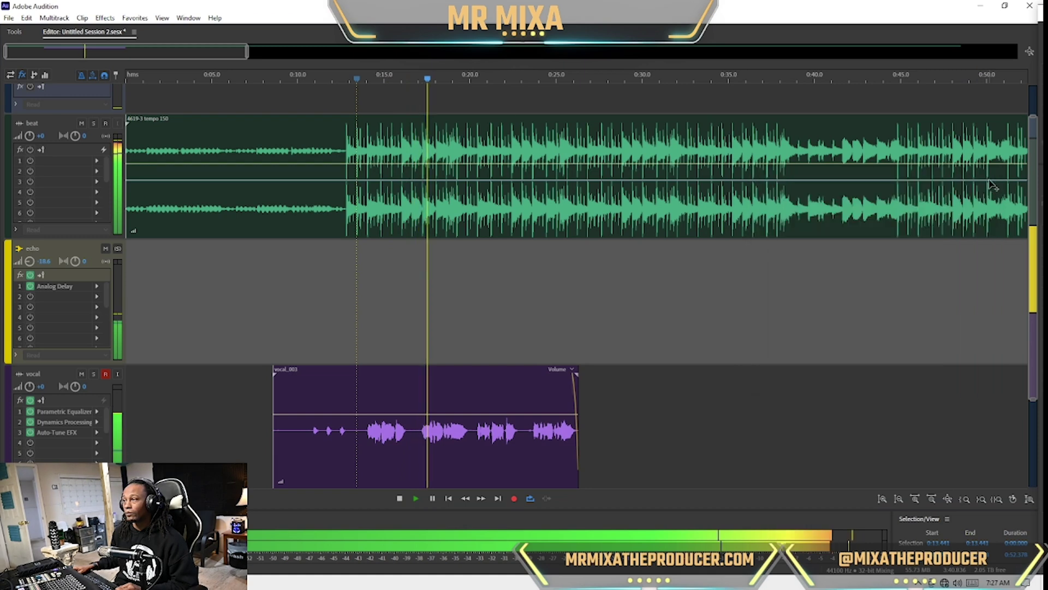
- In the vocal track's Dynamics Processing, flatten the compressor segment above -24 dB and close the effect window
double_click(87, 422)
left_click_drag(598, 188, 597, 198)
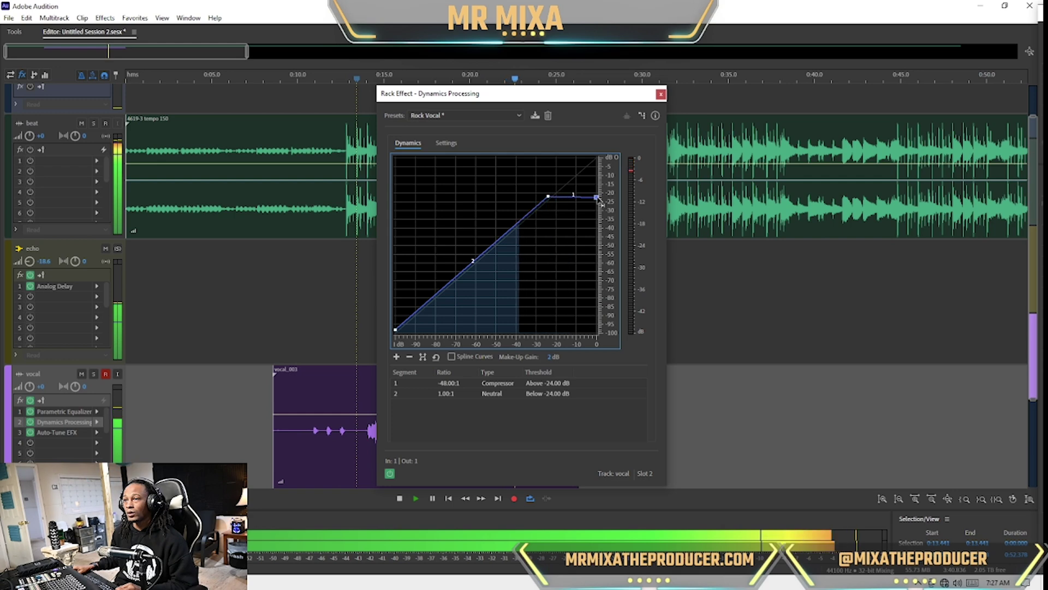
left_click_drag(598, 198, 598, 197)
left_click(660, 94)
- Lock the vocal clip in time and save the session, including the changes to vocal_003.wav
scroll(386, 332, "down", 3)
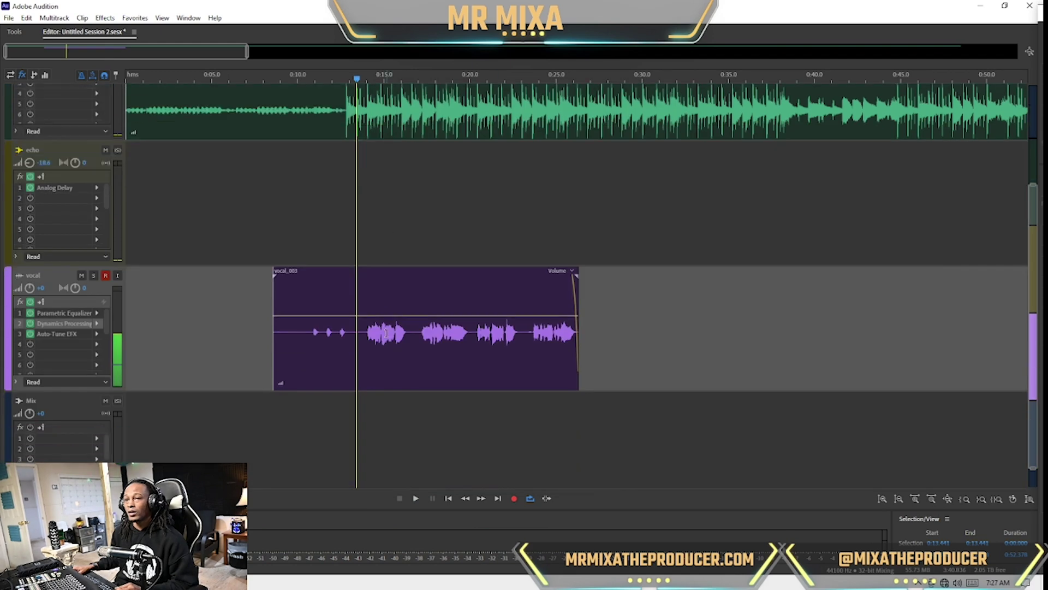
right_click(412, 307)
left_click(452, 368)
left_click(453, 367)
key("ctrl+s")
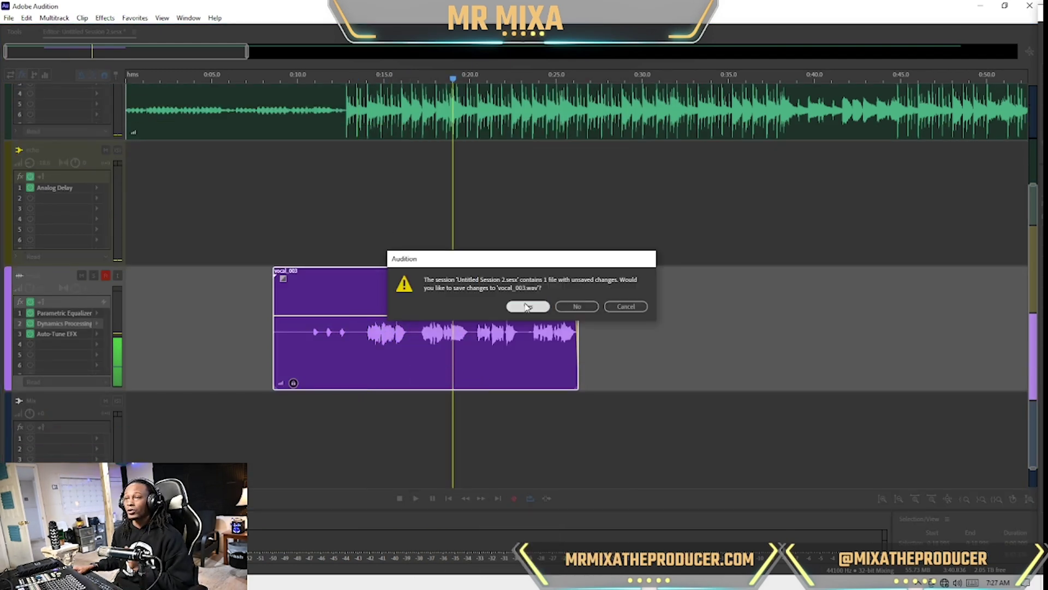
left_click(527, 306)
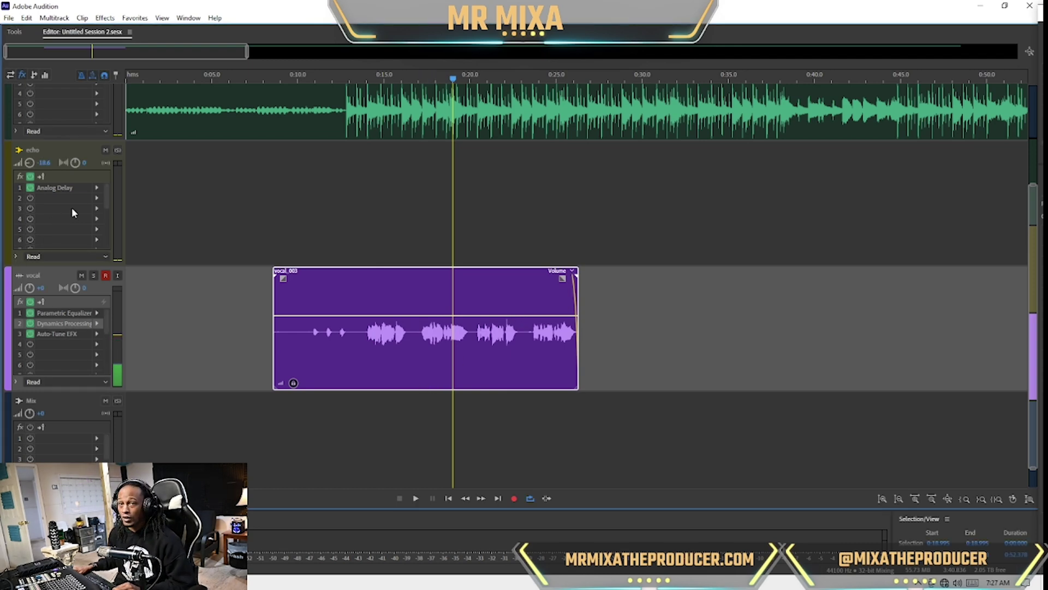
- Add an Echo effect to the echo bus's second effect slot and move its window aside
left_click(91, 169)
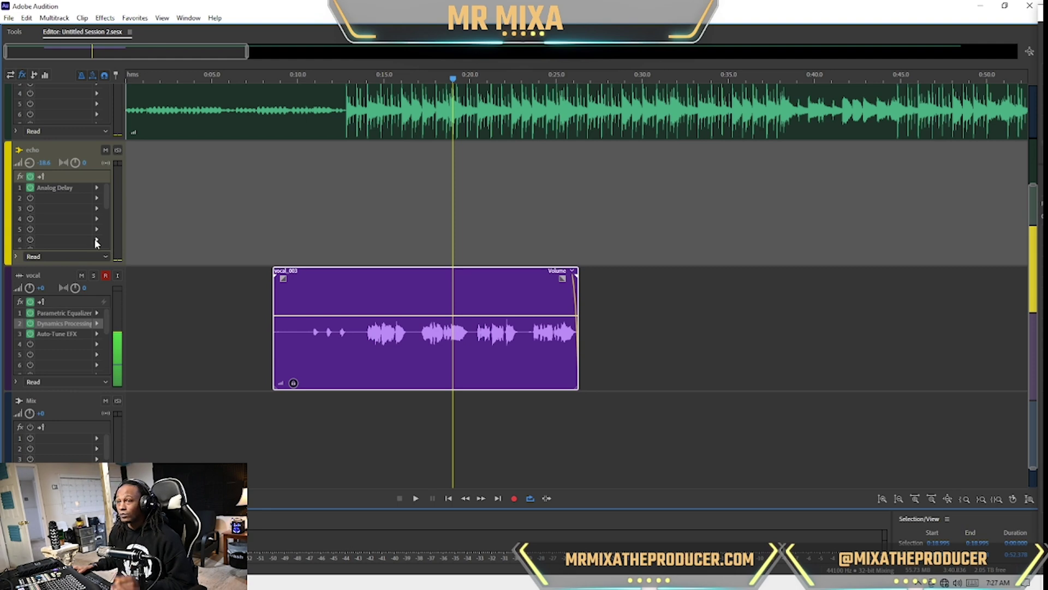
left_click(84, 190)
left_click(97, 198)
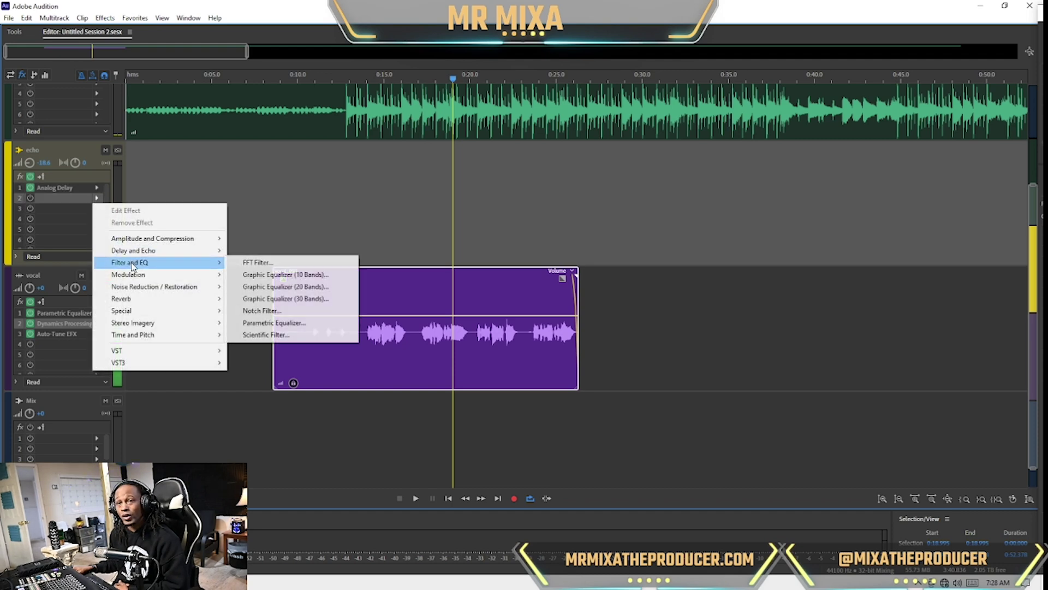
mouse_move(163, 250)
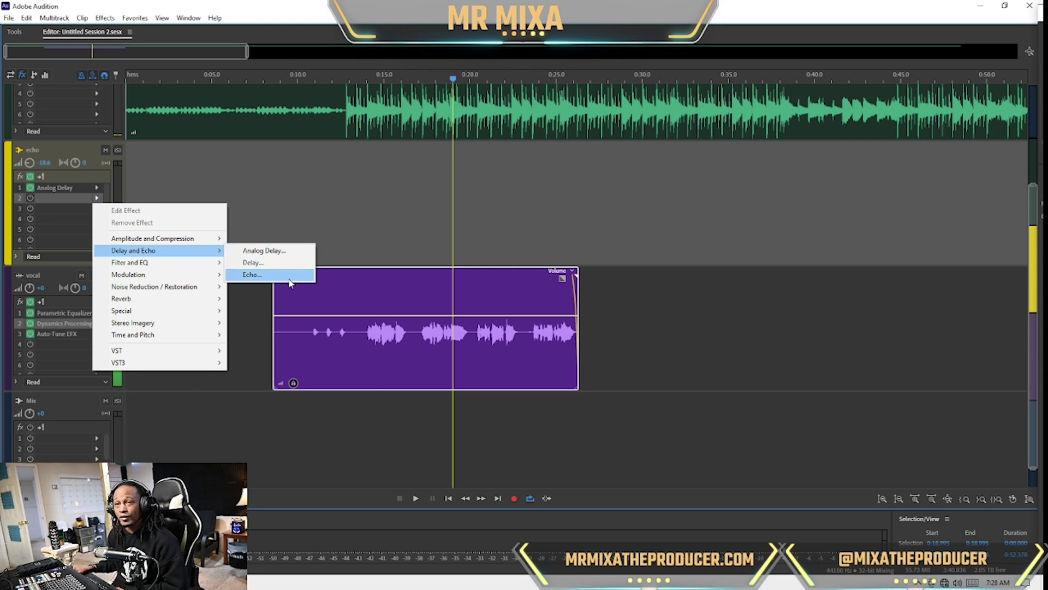
left_click(289, 277)
left_click_drag(509, 167, 657, 164)
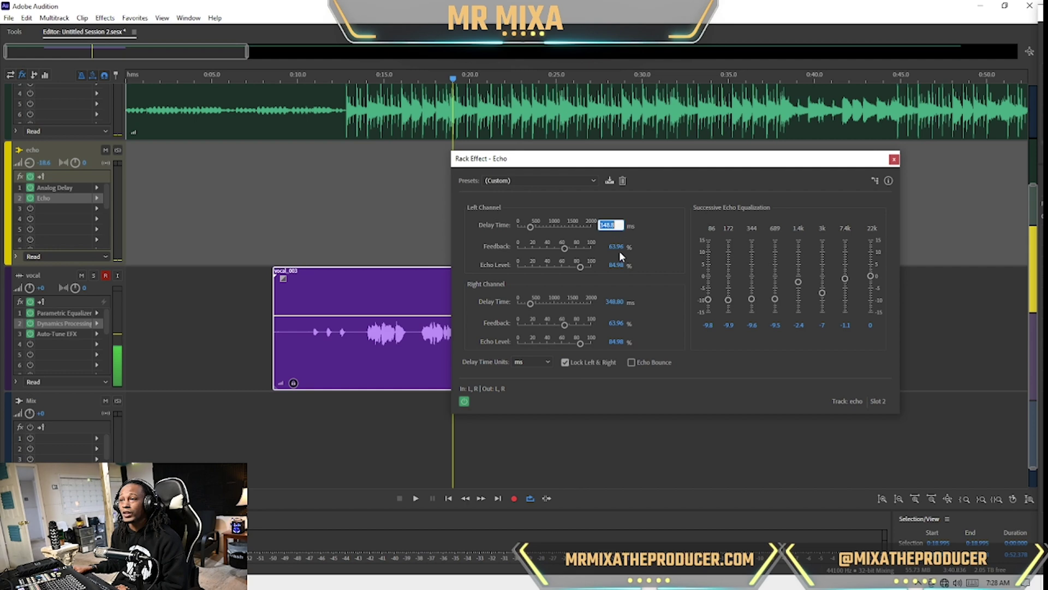
- Try Echo with 0% feedback and 100% echo level, and remove the effect from the echo bus
left_click_drag(564, 247, 488, 253)
mouse_move(581, 267)
left_mouse_down()
mouse_move(516, 269)
mouse_move(643, 273)
mouse_move(584, 267)
mouse_move(601, 265)
left_mouse_up()
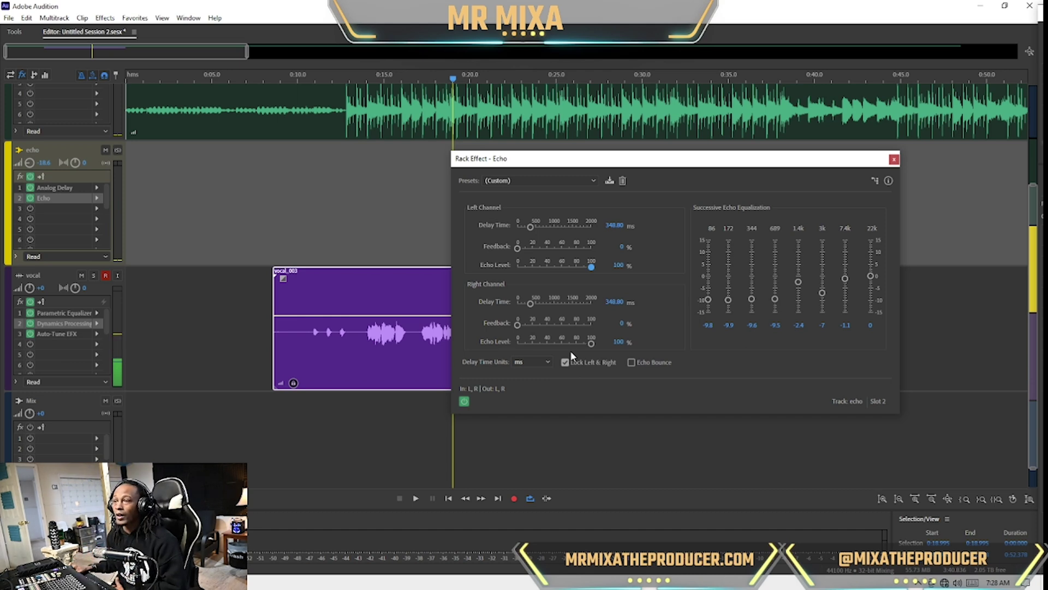
left_click(82, 200)
key("Delete")
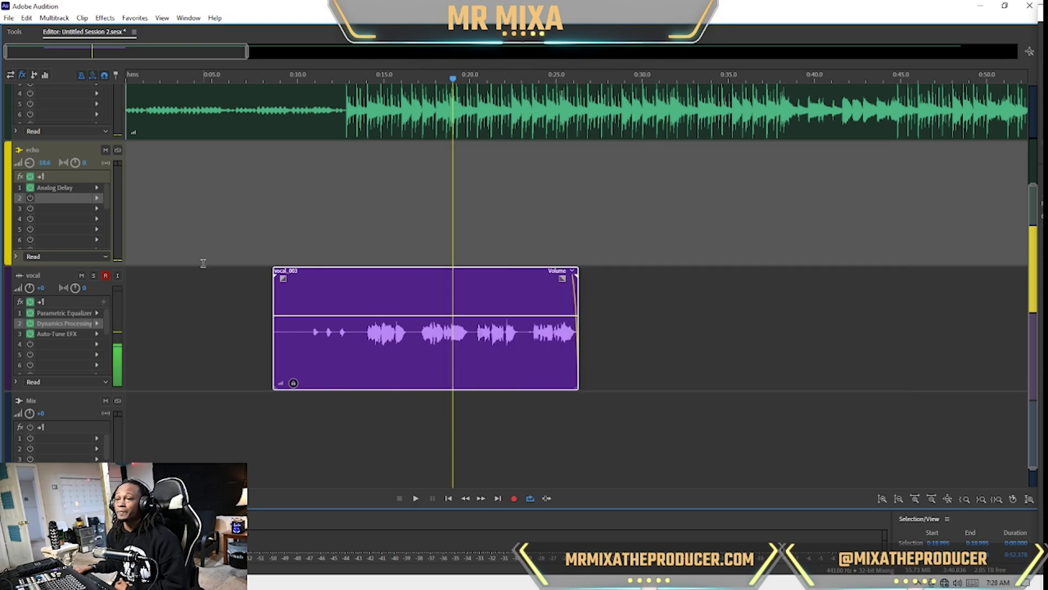
- Switch off the echo bus's effects rack and place the playhead at about 0:24 in the vocal clip
left_click(523, 302)
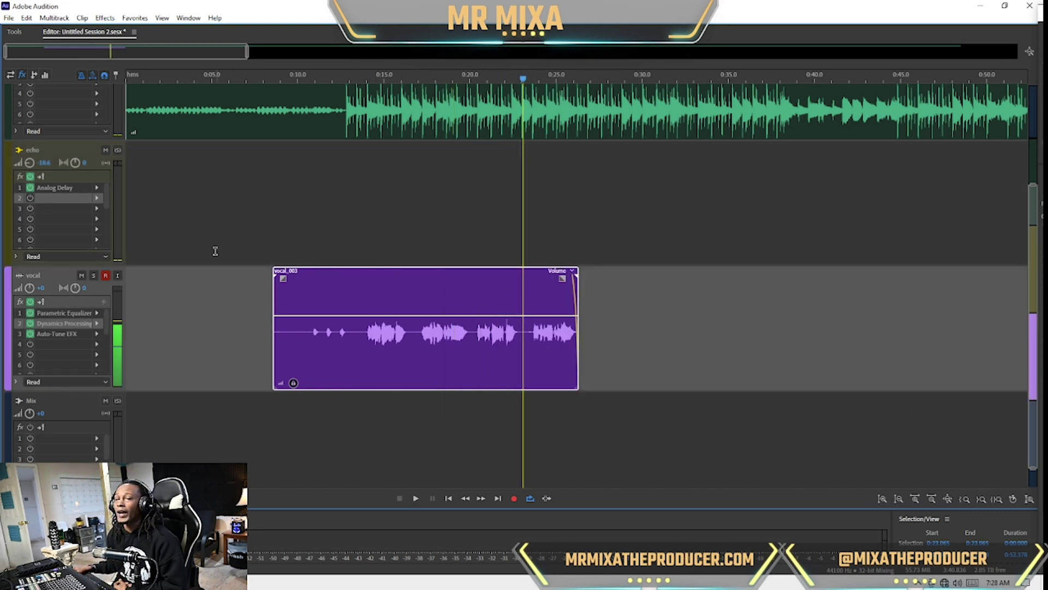
left_click(30, 178)
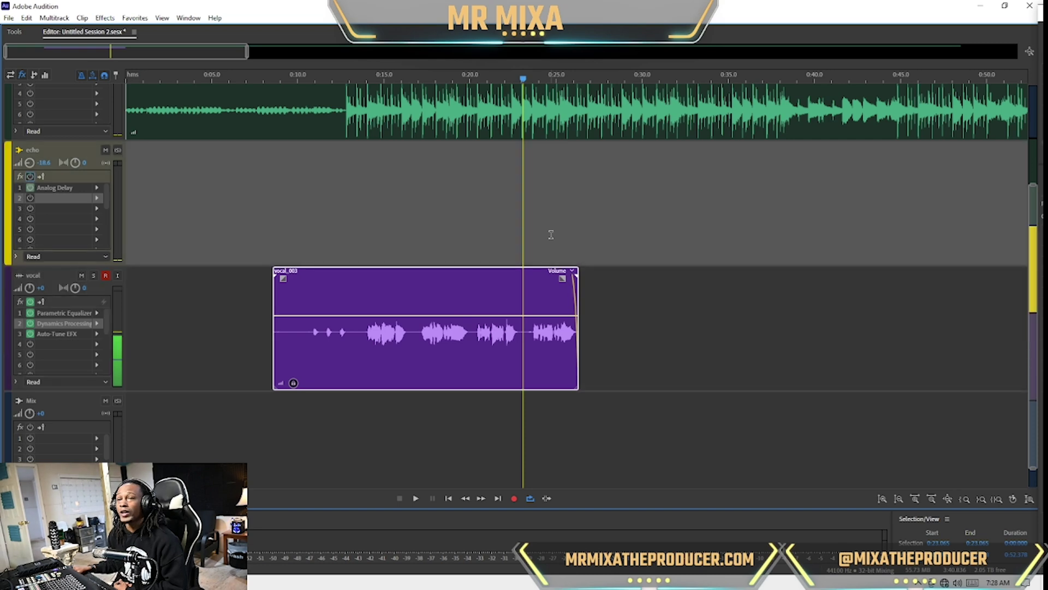
scroll(551, 235, "down", 1)
left_click(537, 323)
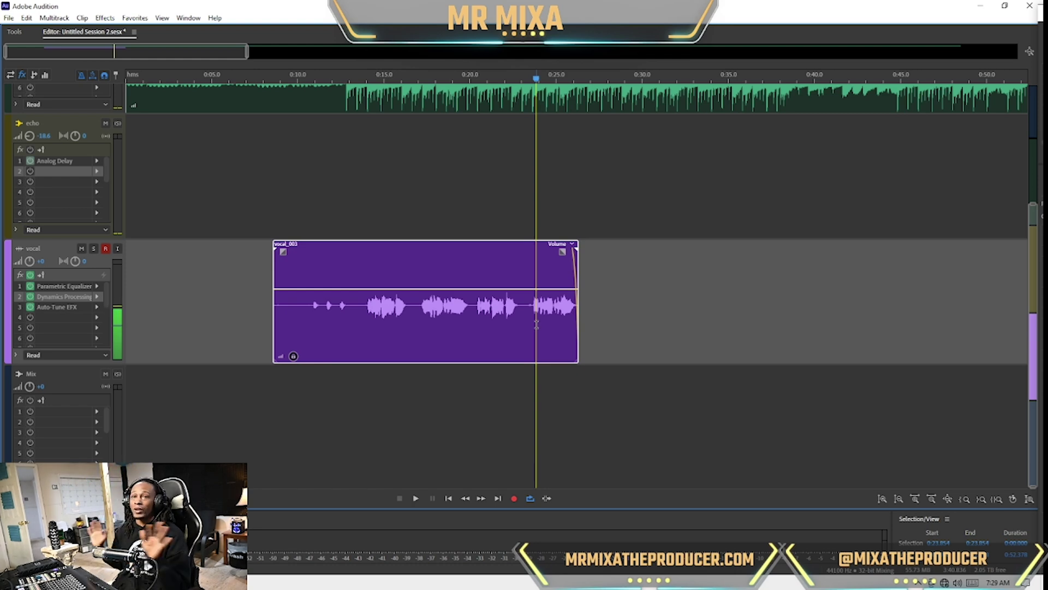
left_click(34, 75)
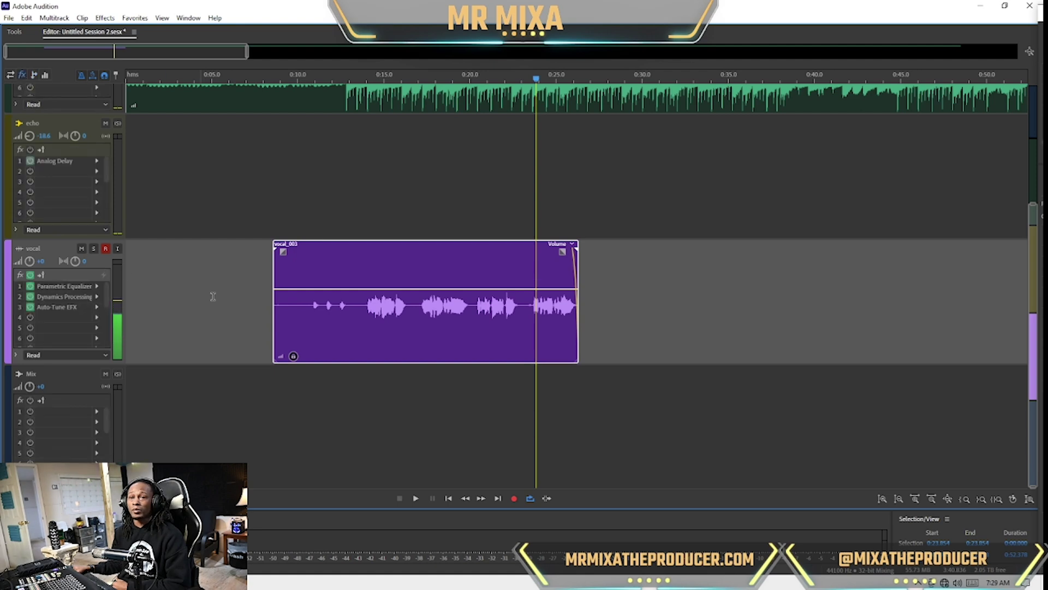
- Duplicate the vocal track, disarm recording on both copies, and select the clip on the vocal 1 track
left_click(535, 326)
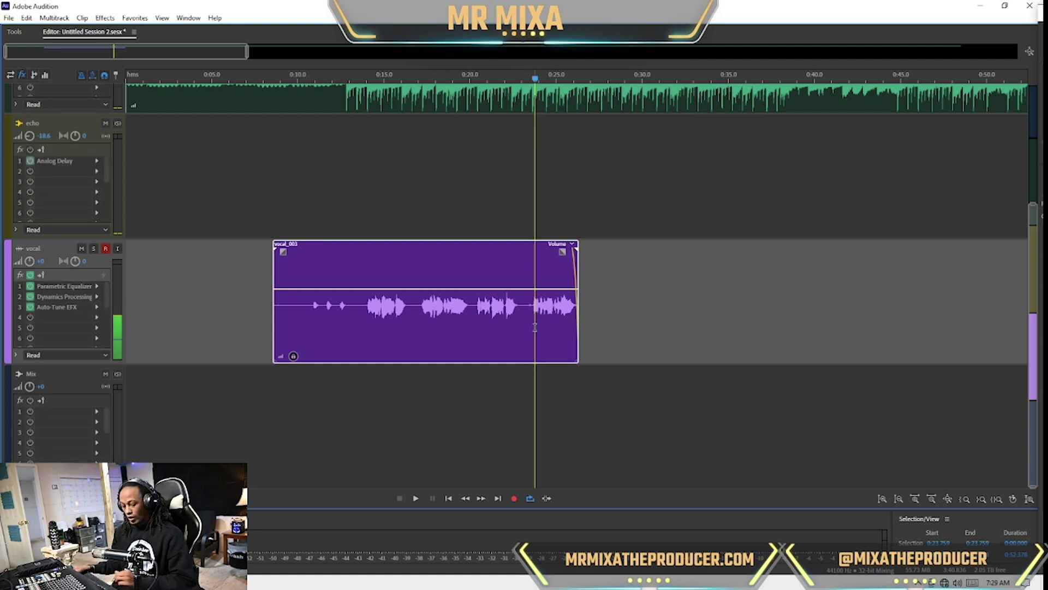
key("ctrl+shift+d")
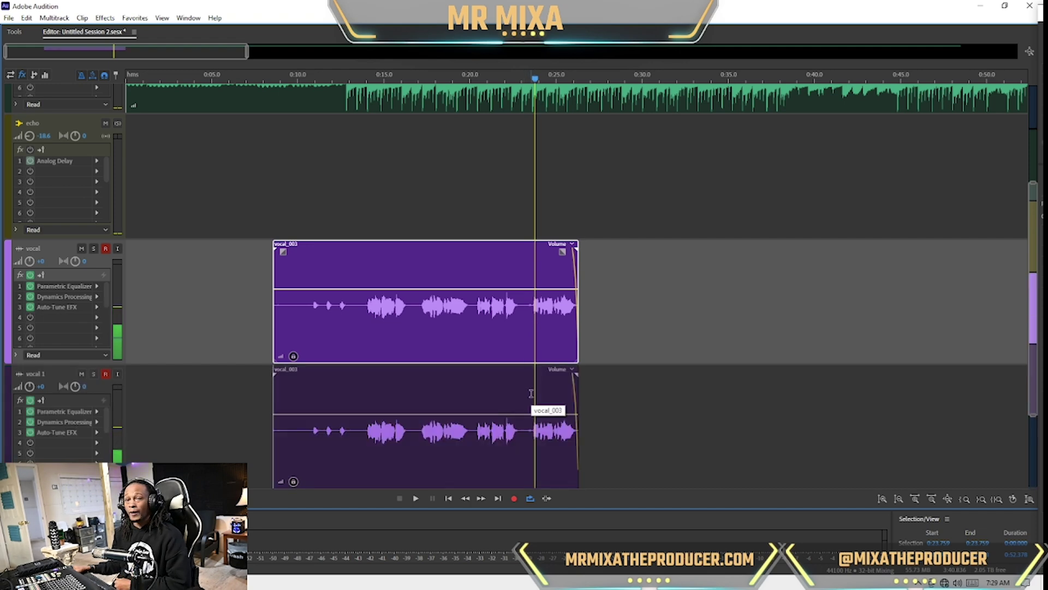
left_click(105, 375)
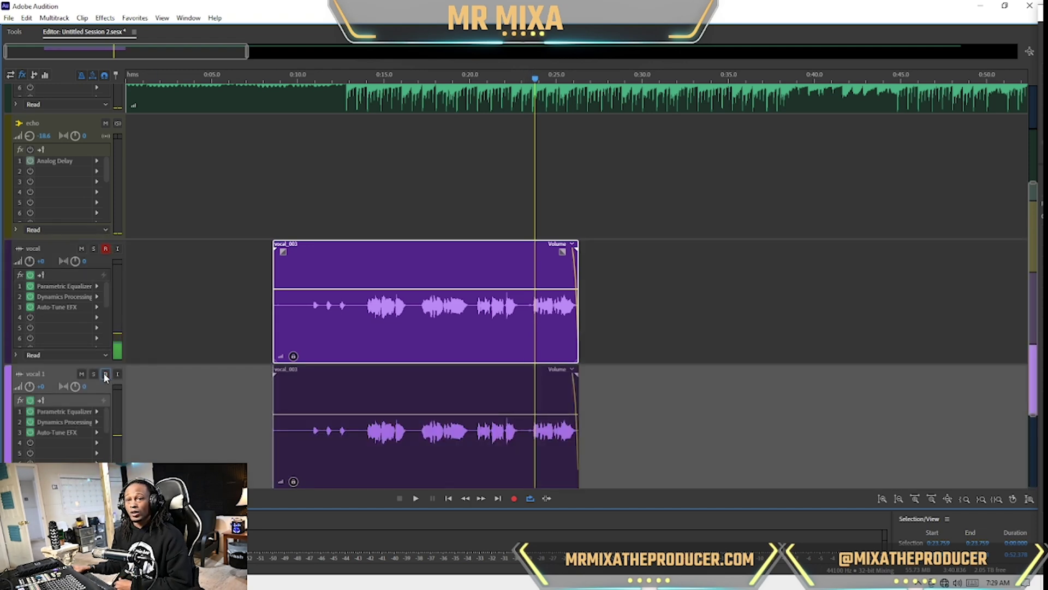
left_click(105, 249)
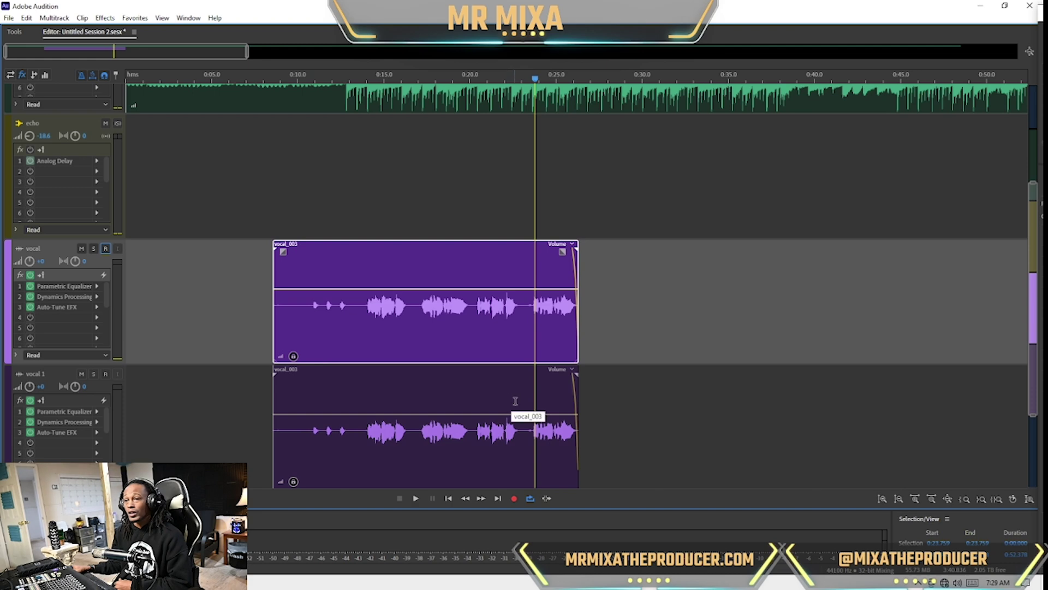
left_click(523, 401)
left_click(355, 392)
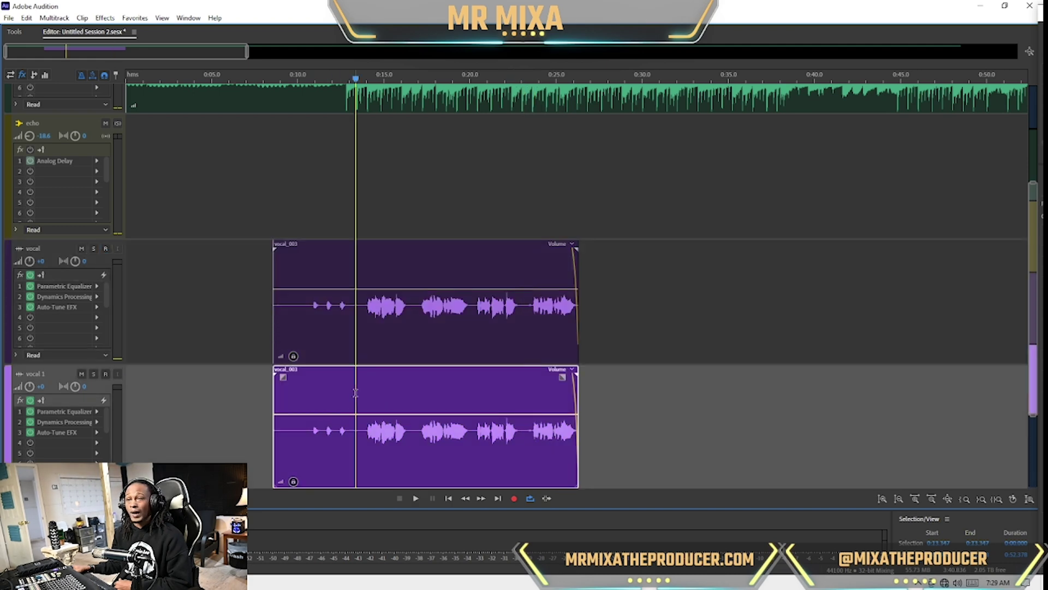
- Add Analog Delay to vocal 1's fourth effect slot with 0% dry, 100% wet, 800 ms delay and 20% feedback, and move its window aside
left_click(75, 166)
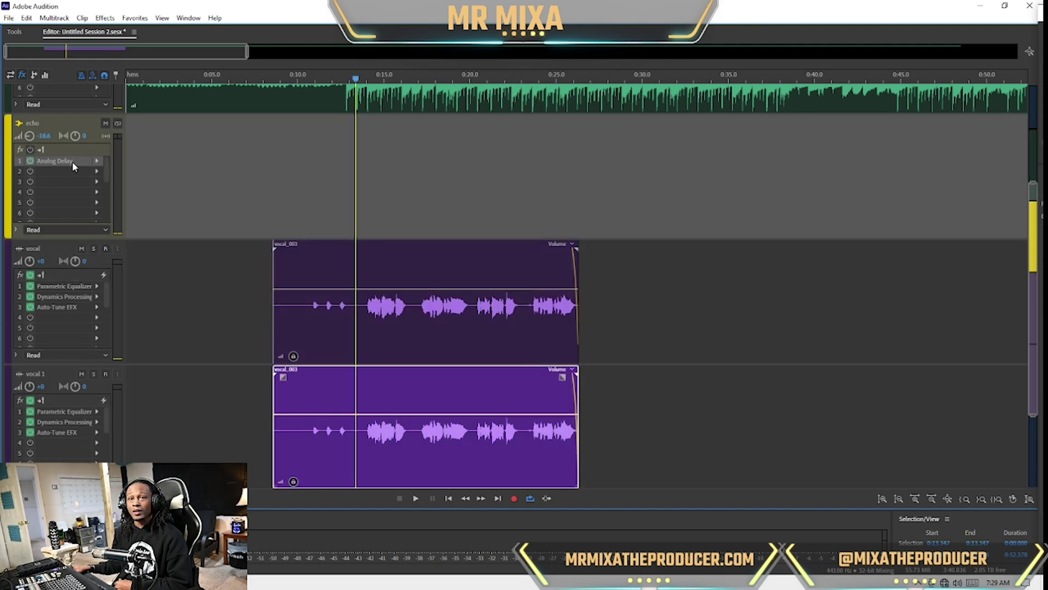
left_click(98, 447)
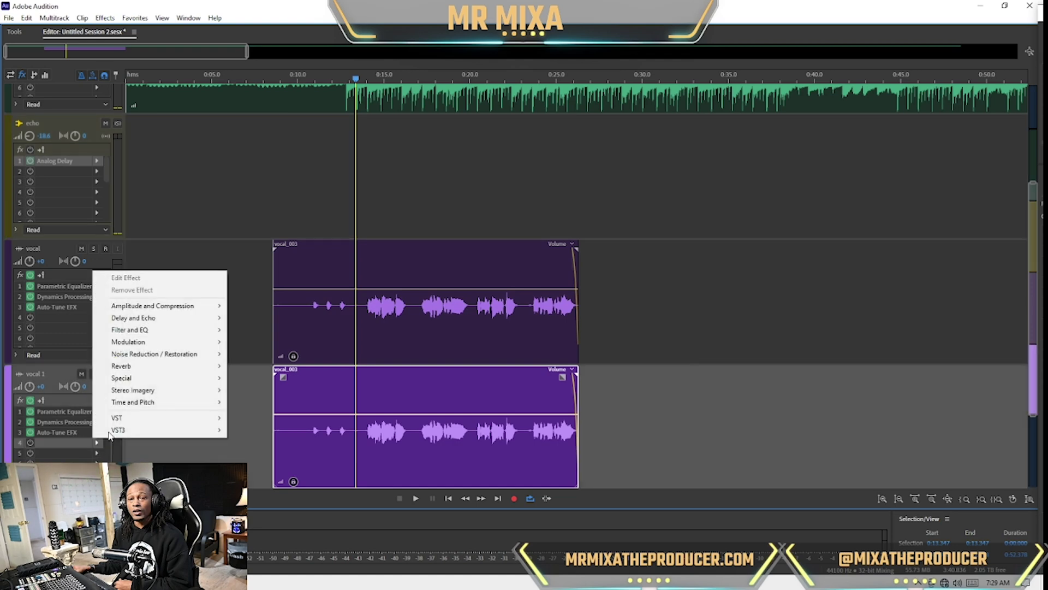
mouse_move(203, 323)
left_click(264, 318)
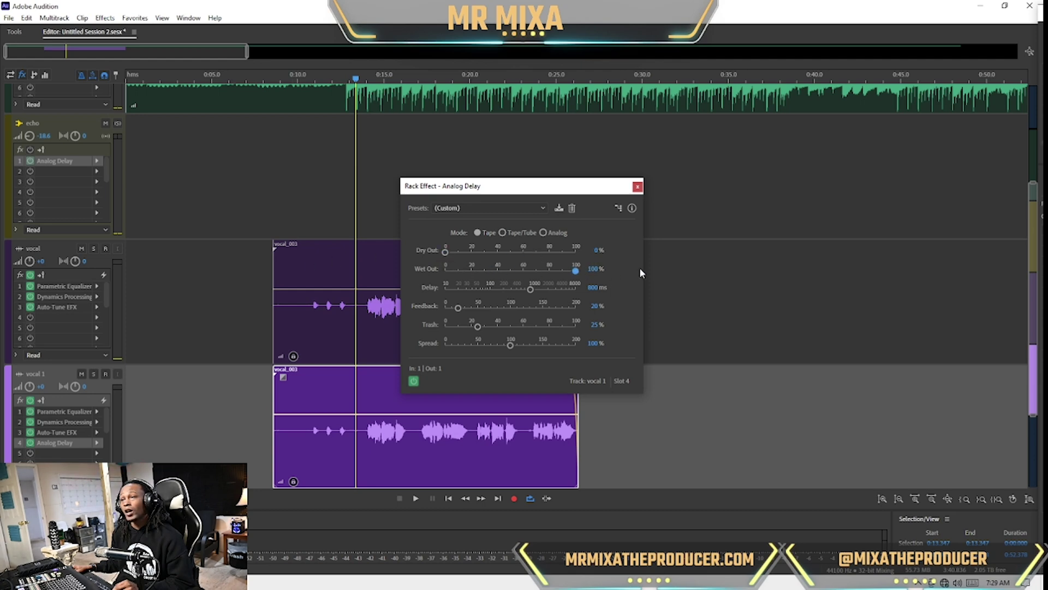
left_click_drag(589, 188, 893, 178)
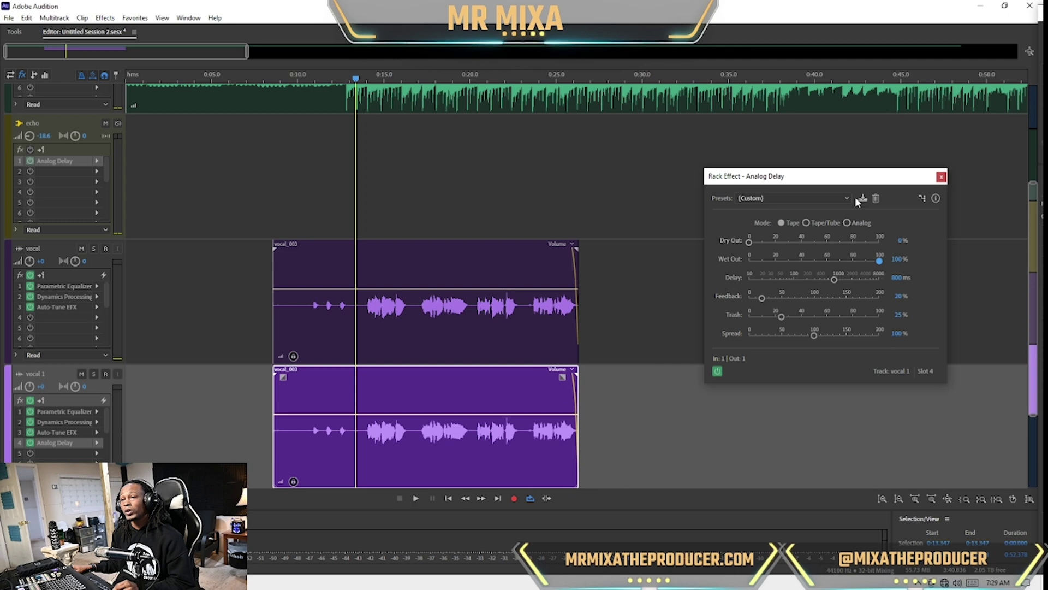
- Lower vocal 1's volume to -2.4 and play the delayed vocal from about 0:14
left_click(369, 396)
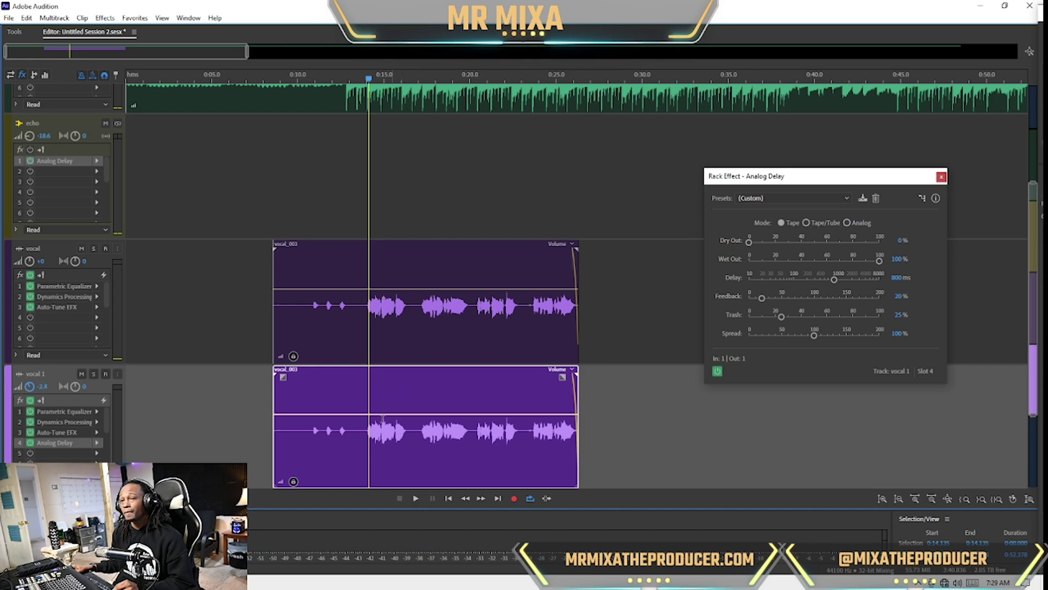
key("space")
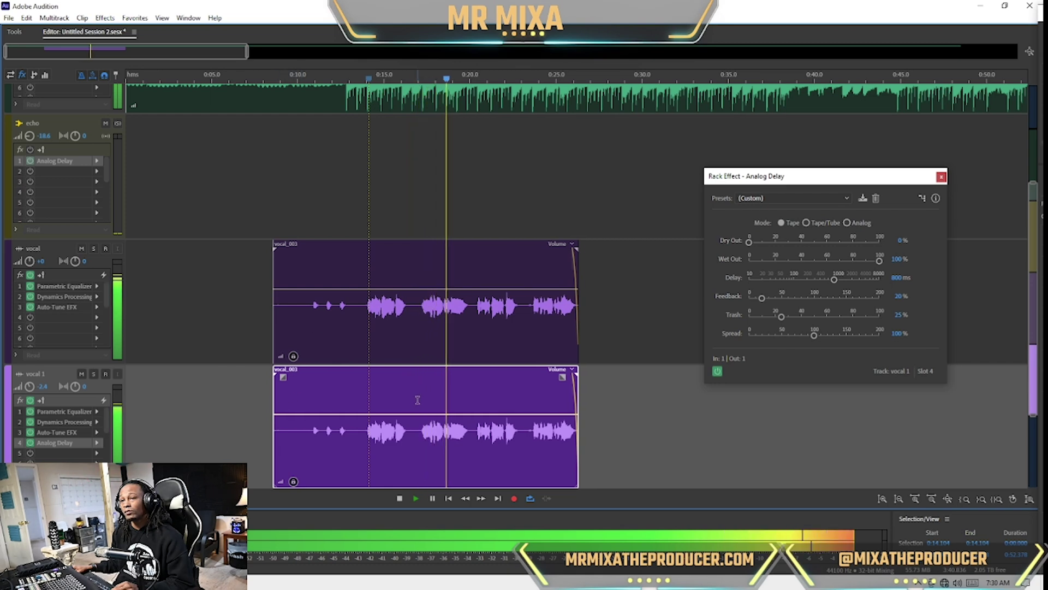
key("space")
- Split the vocal 1 clip at about 0:13.1, 0:15.6 and 0:16.6, and delete the piece between 0:13.1 and 0:15.6
left_click(378, 401)
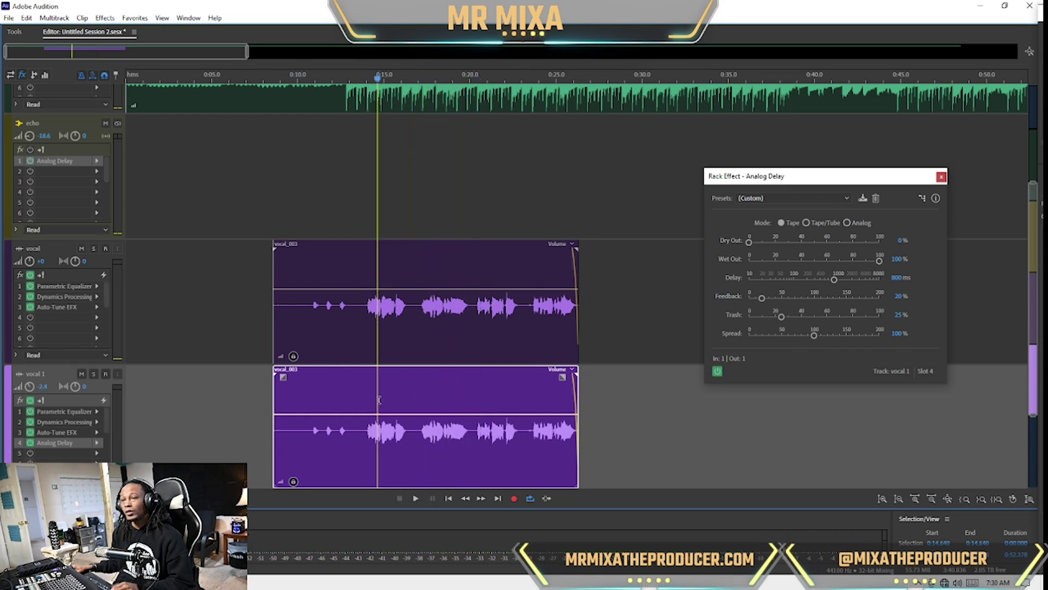
key("equal")
key("equal")
key("equal")
key("equal")
left_click(430, 439)
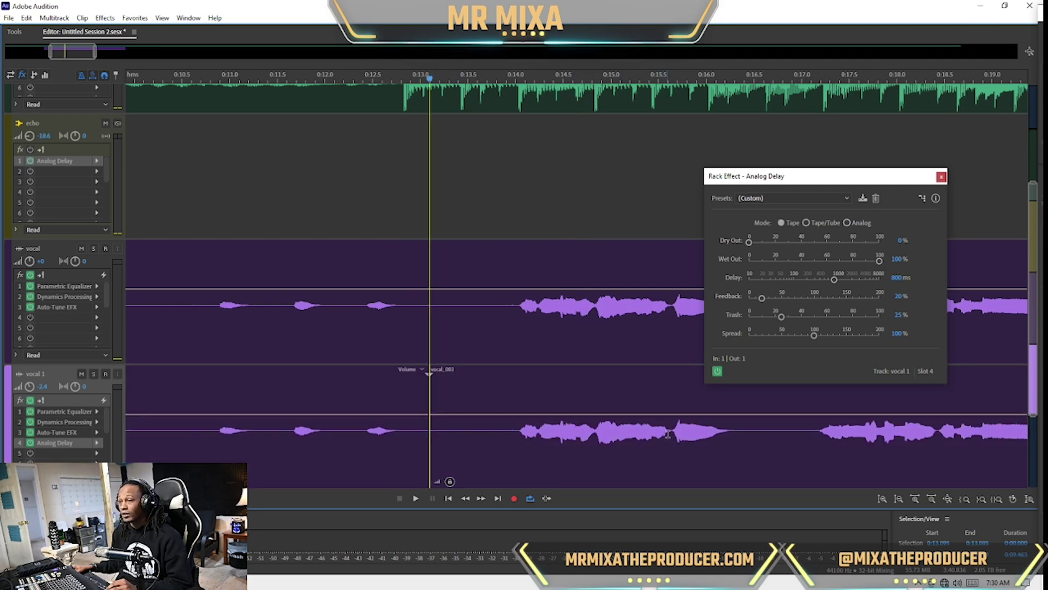
left_click(669, 434)
key("ctrl+k")
left_click(764, 434)
key("ctrl+k")
left_click(547, 435)
key("Delete")
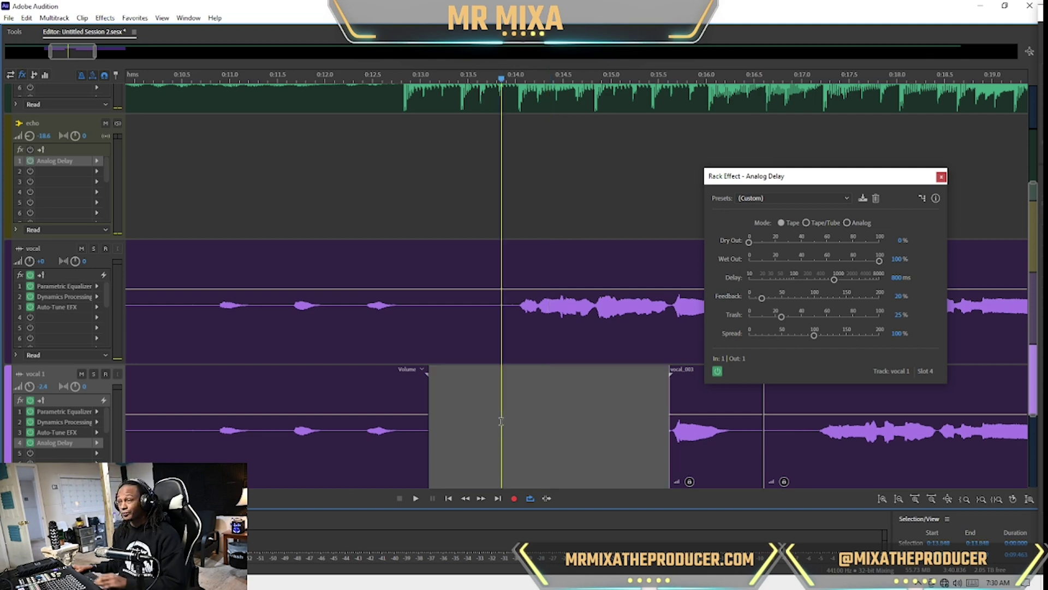
- Close the delay window, split the vocal 1 clip at about 0:18.8 and 0:19.9, and delete the piece between 0:16.6 and 0:18.8
key("space")
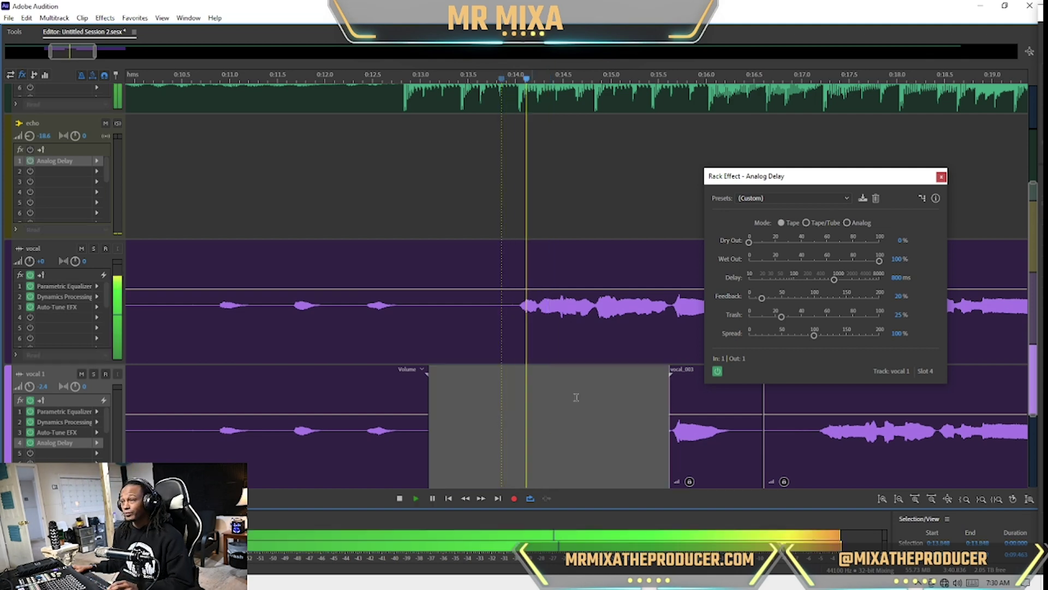
left_click(942, 177)
left_click_drag(64, 49, 88, 49)
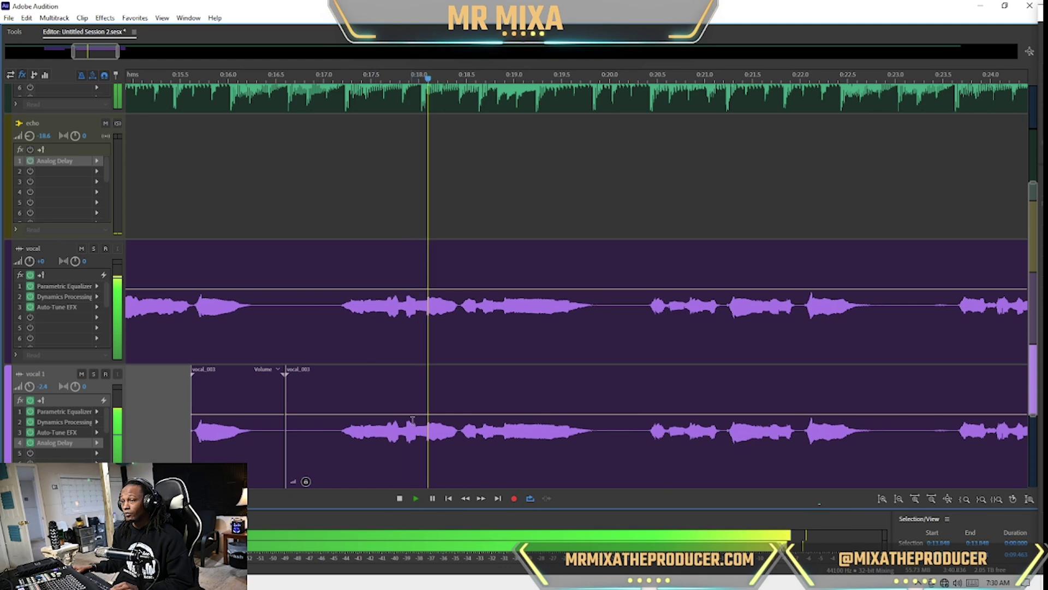
left_click(502, 428)
key("space")
key("ctrl+k")
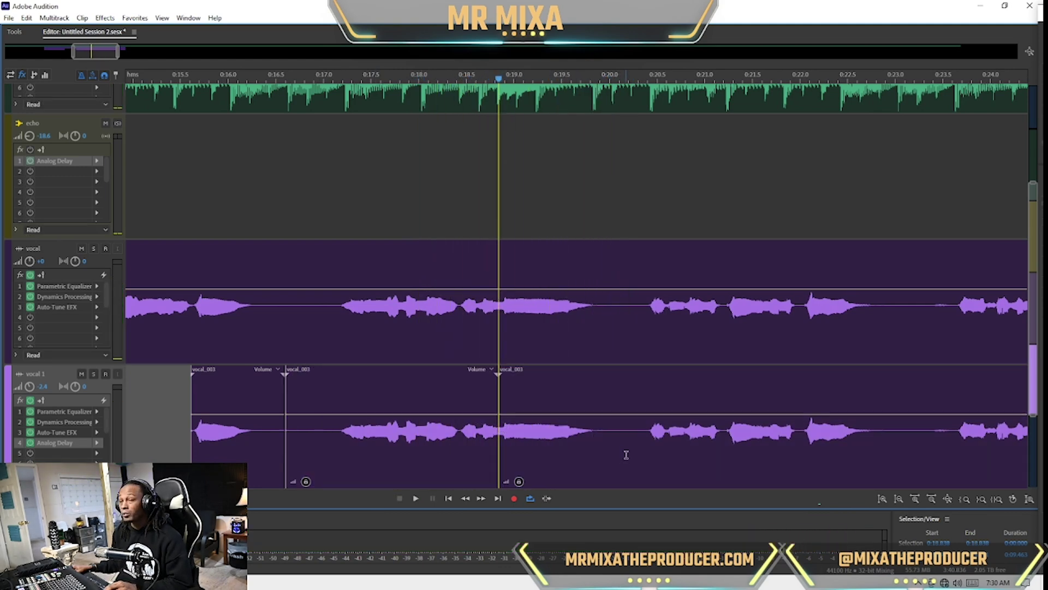
left_click(599, 432)
key("ctrl+k")
left_click(425, 442)
key("Delete")
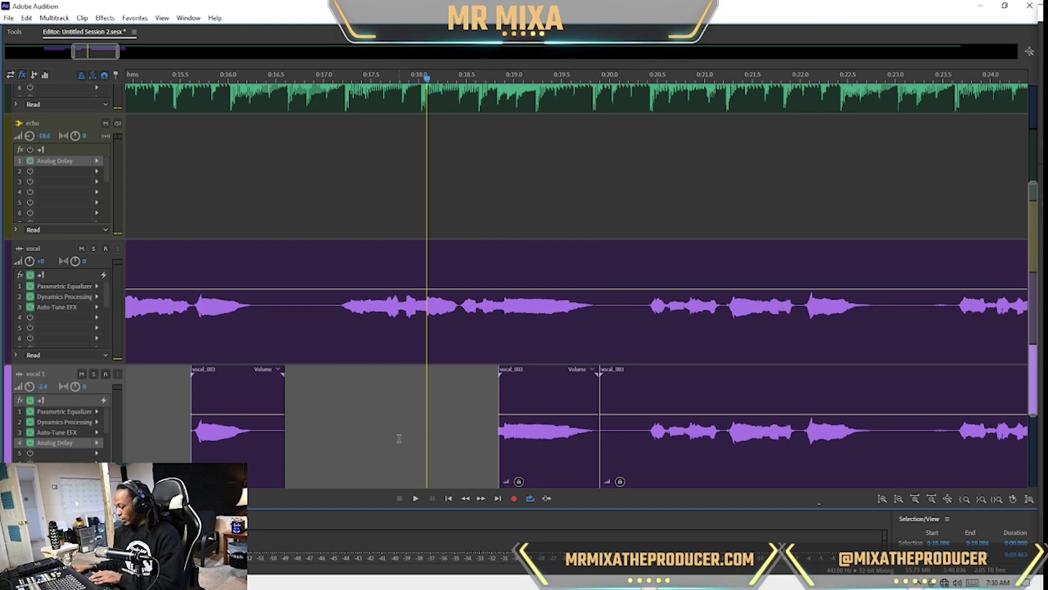
- Remove the vocal 1 section between about 0:19.9 and 0:22, and fade out the short clip before it
left_click(391, 440)
key("space")
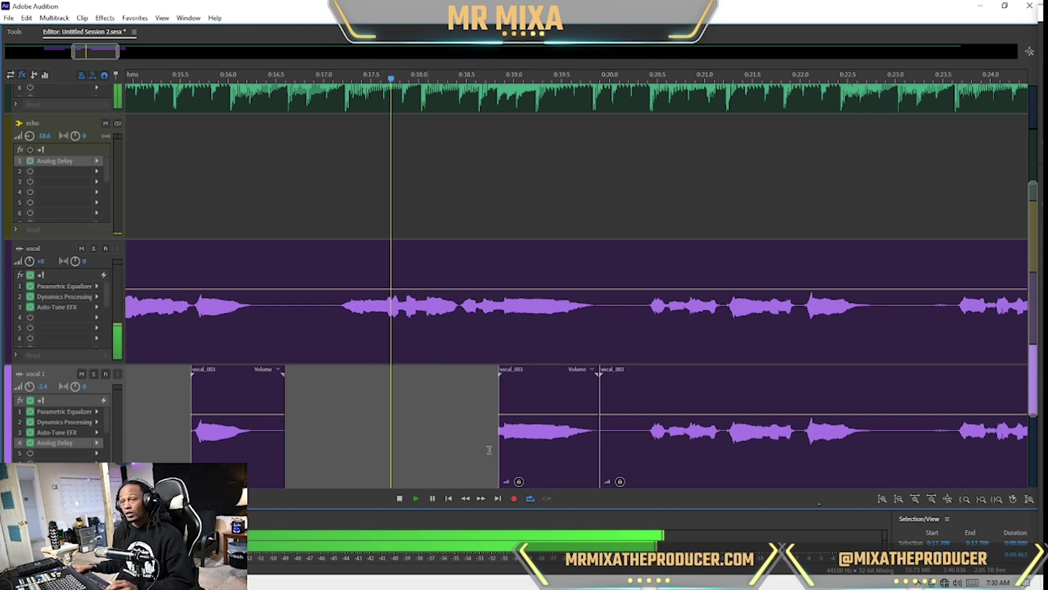
left_click(803, 436)
left_click(625, 437)
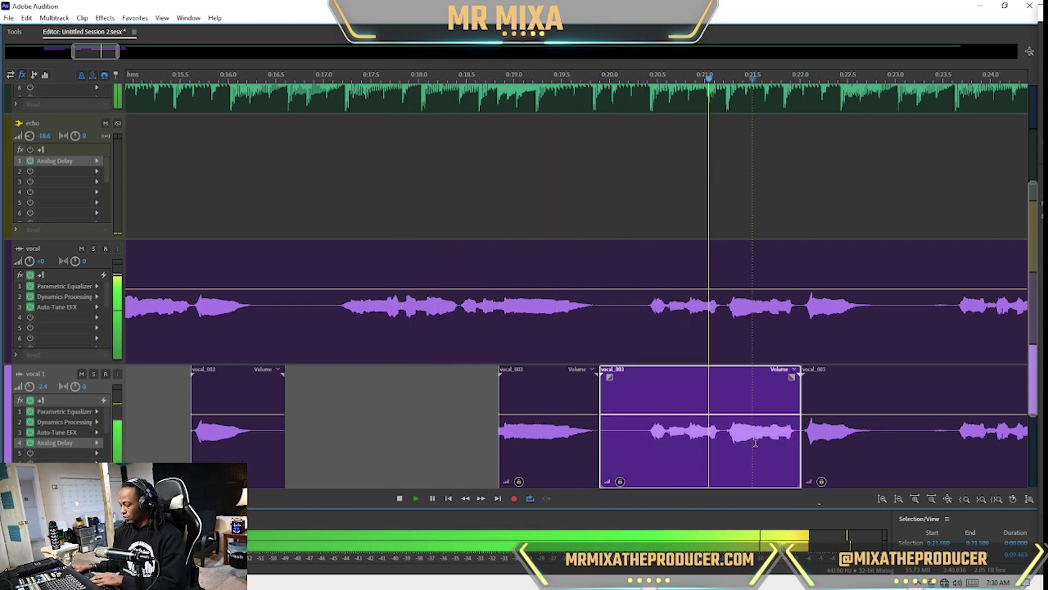
key("Delete")
left_click(531, 403)
left_click_drag(596, 373, 578, 394)
- Remove the vocal 1 section between about 0:23 and 0:24.8, keeping the final word as its own clip
scroll(527, 436, "down", 2)
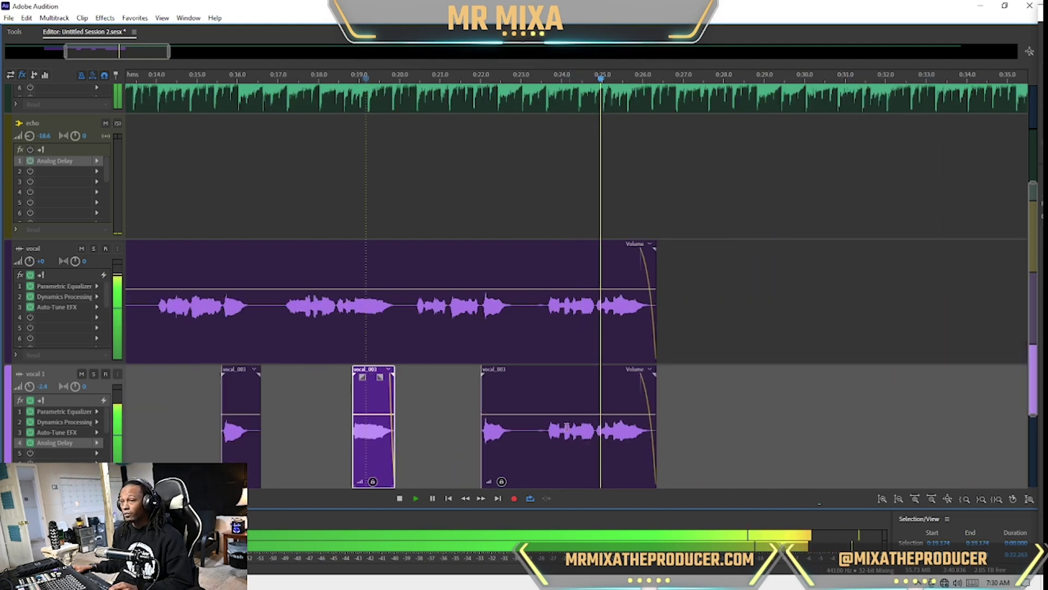
left_click_drag(522, 437, 596, 440)
key("space")
key("Delete")
left_click(552, 415)
left_click(358, 407)
left_click(301, 405)
left_click(175, 402)
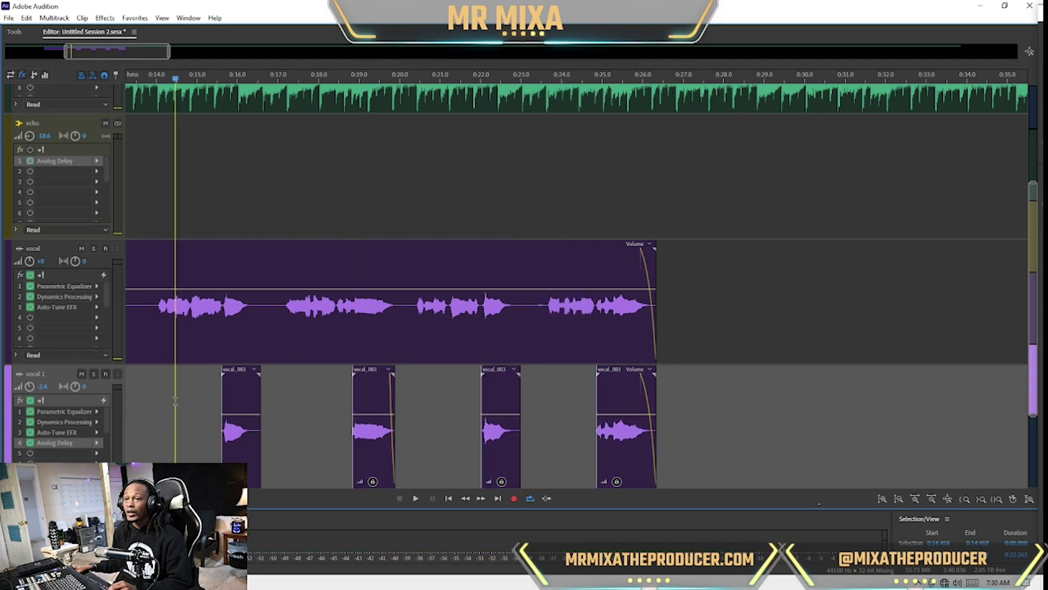
- Add a Parametric Equalizer to vocal 1's fifth effect slot and enable its high-pass band
left_click_drag(150, 62, 103, 59)
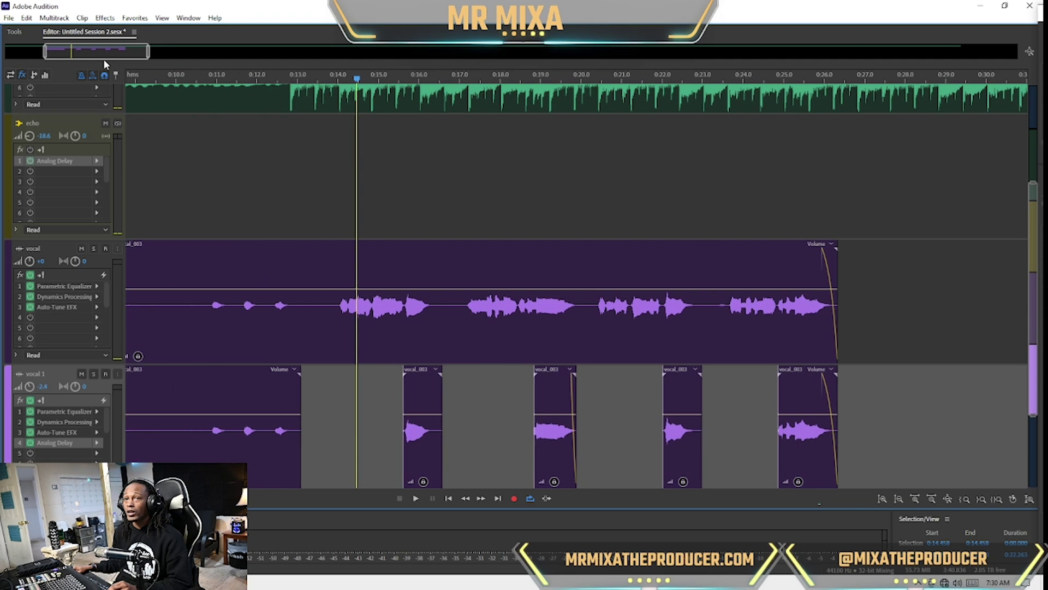
left_click(281, 428)
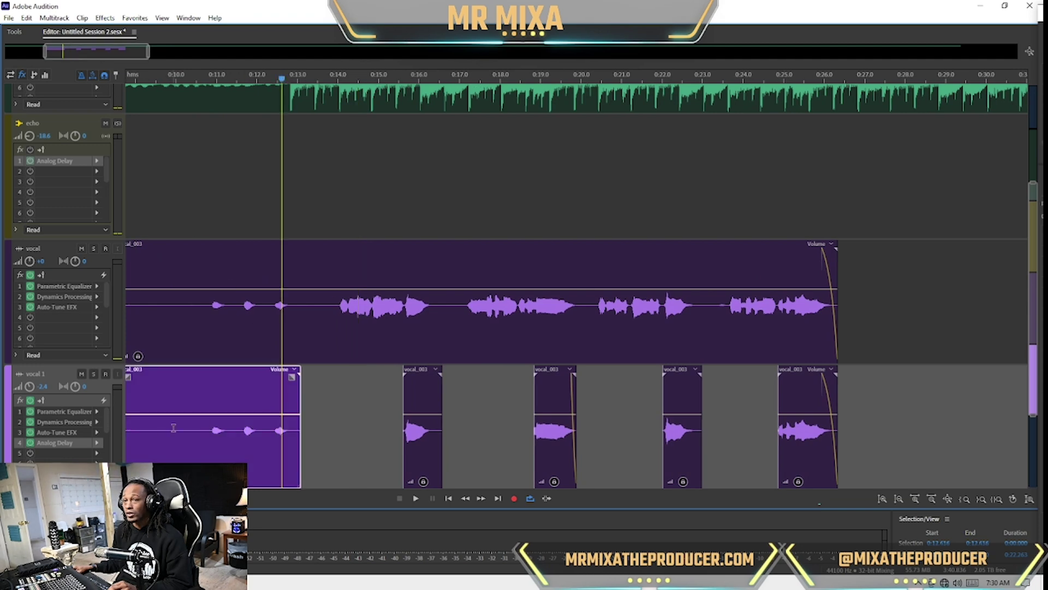
left_click(97, 453)
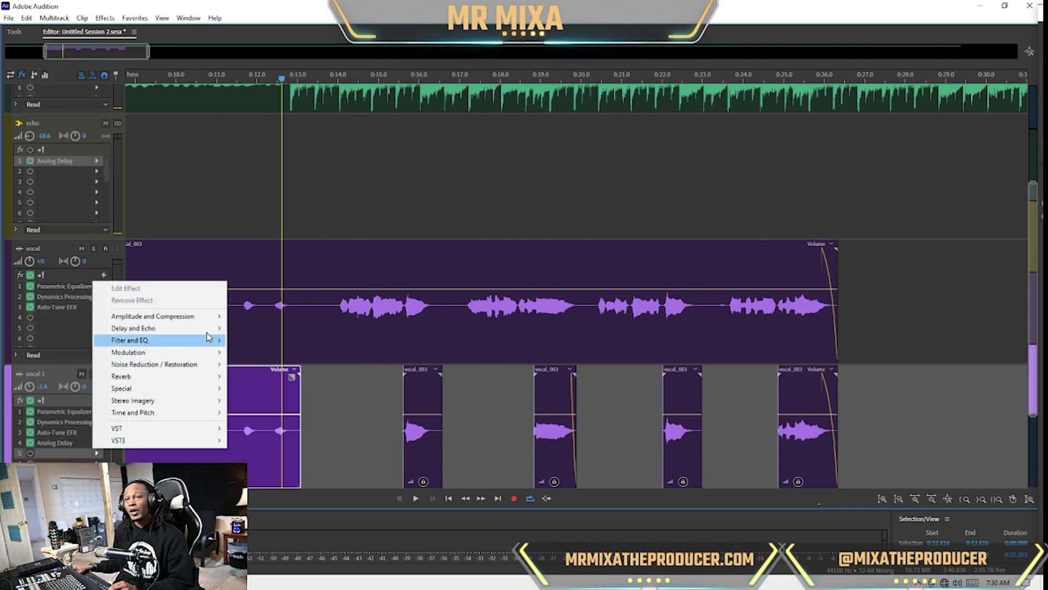
mouse_move(208, 340)
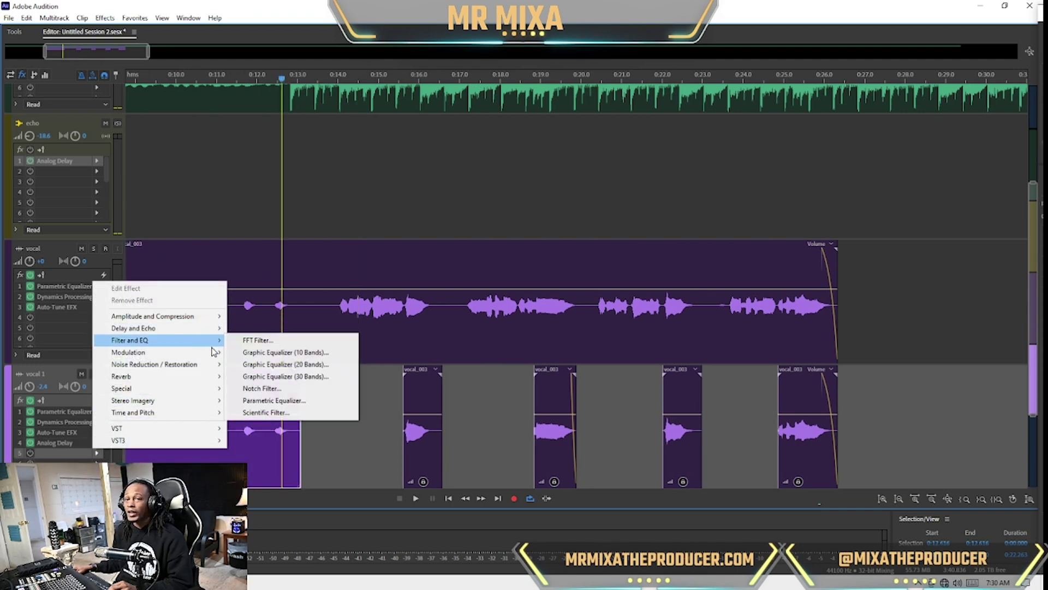
left_click(314, 402)
left_click(377, 361)
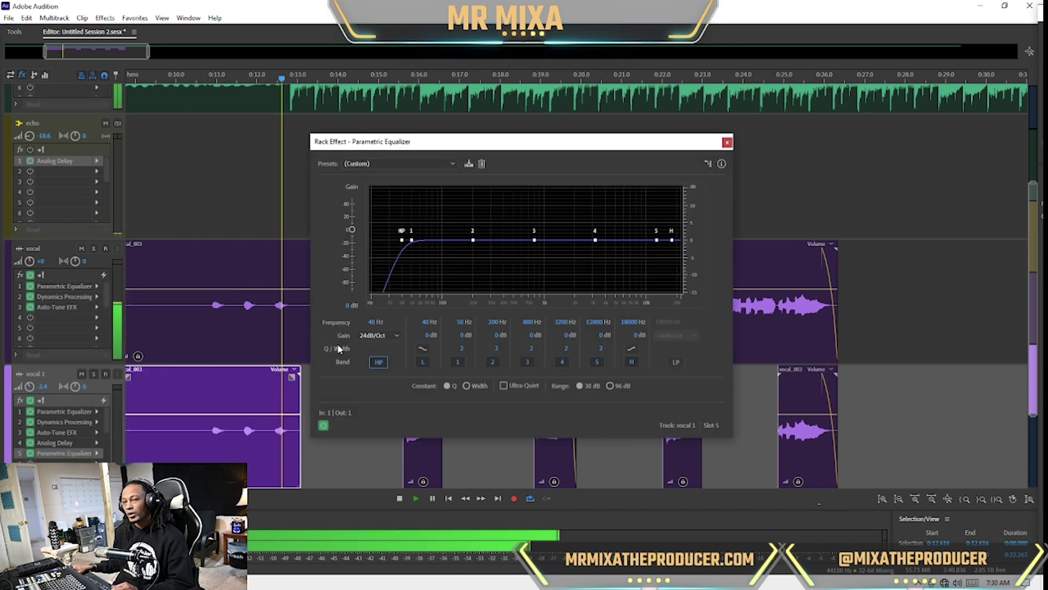
- During playback, set the equalizer's high-pass to 710 Hz, enable the low-pass band, and set it to 1993 Hz
key("space")
left_click_drag(372, 322, 394, 298)
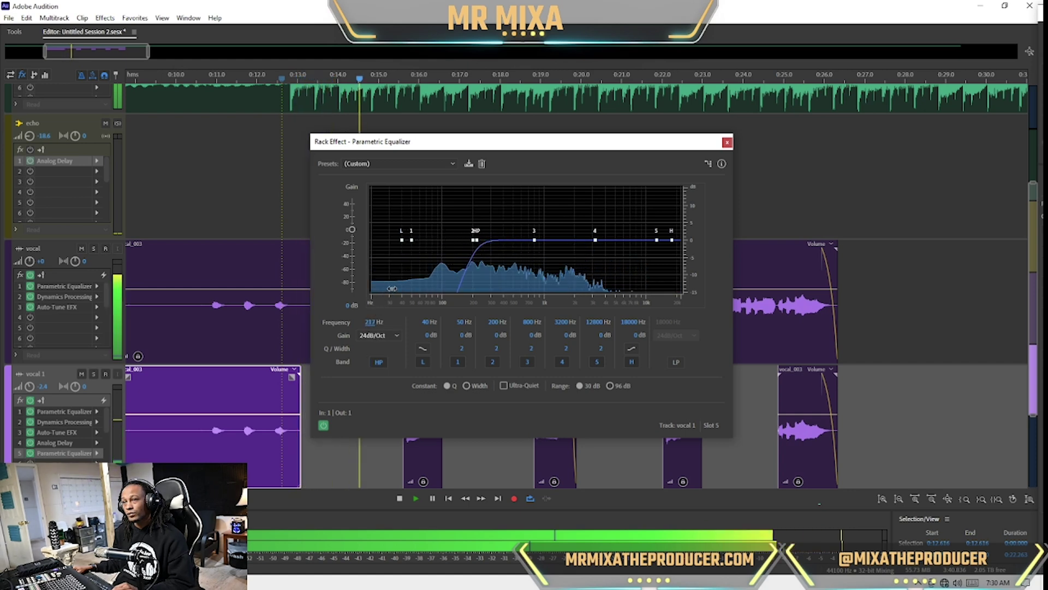
left_click(676, 362)
left_click_drag(673, 328, 479, 355)
left_click_drag(374, 322, 380, 305)
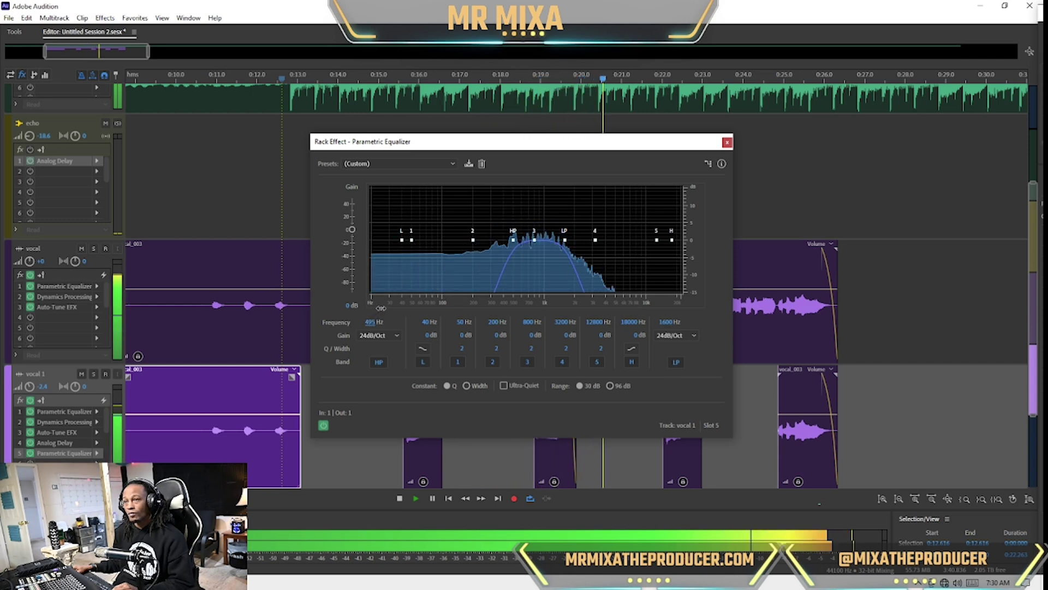
left_click_drag(669, 322, 672, 318)
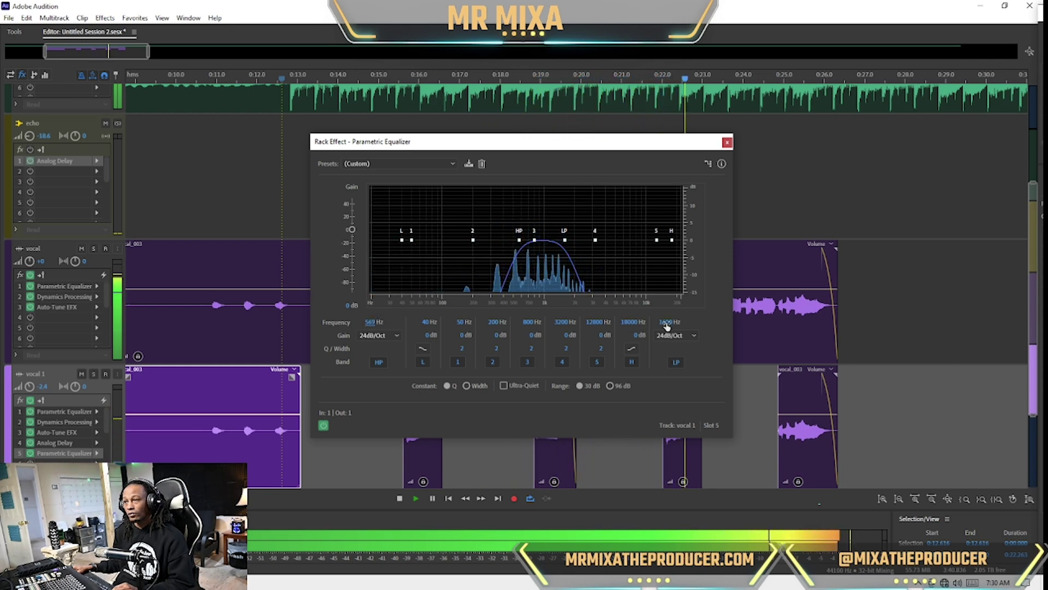
left_click_drag(374, 322, 376, 316)
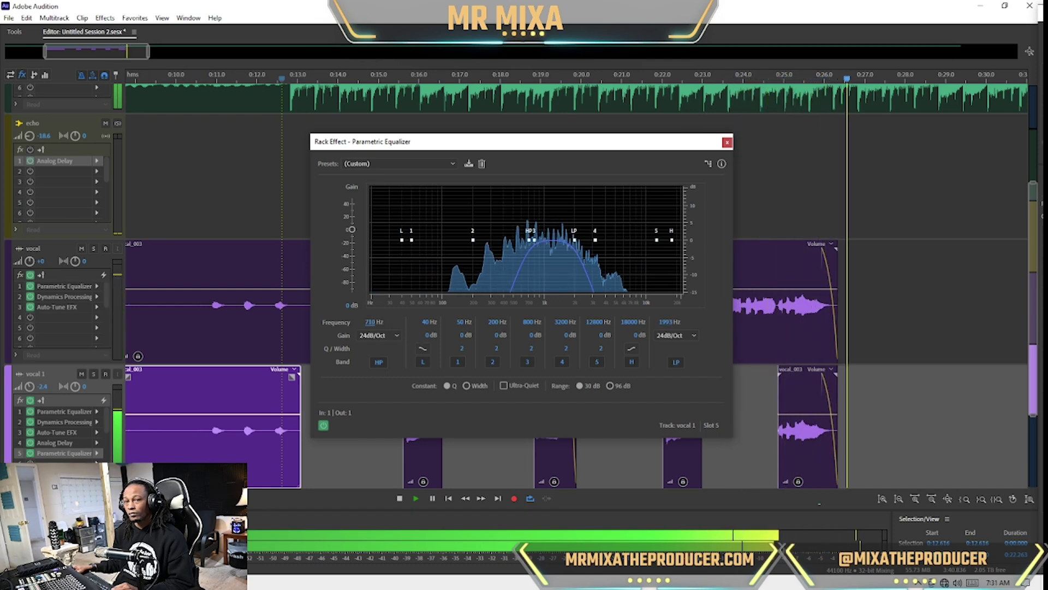
key("space")
- Add Studio Reverb to vocal 1's sixth effect slot and raise its wet level to about 37% during playback
left_click(97, 286)
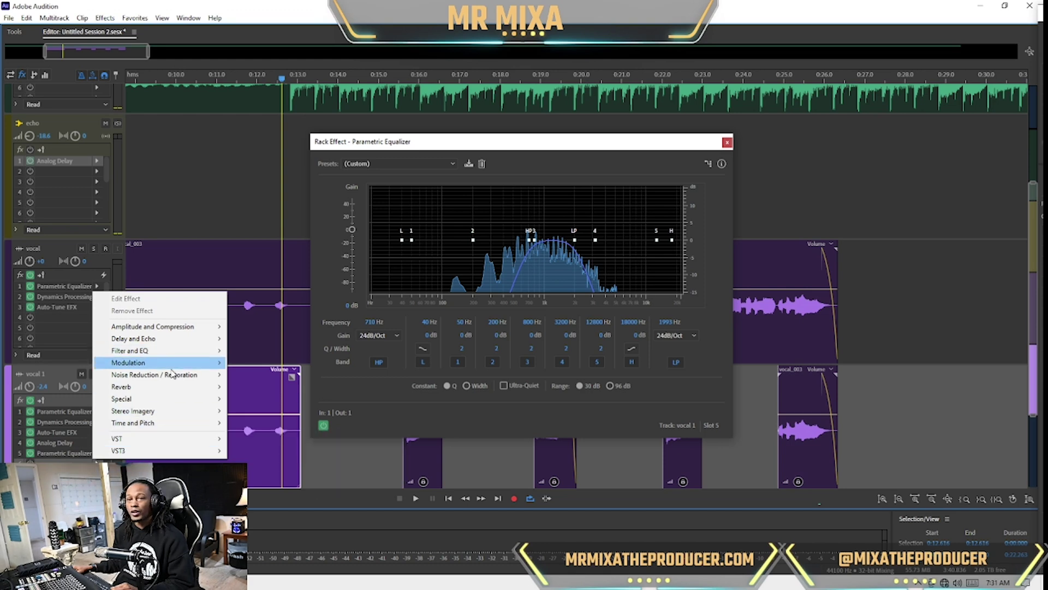
mouse_move(164, 386)
left_click(304, 424)
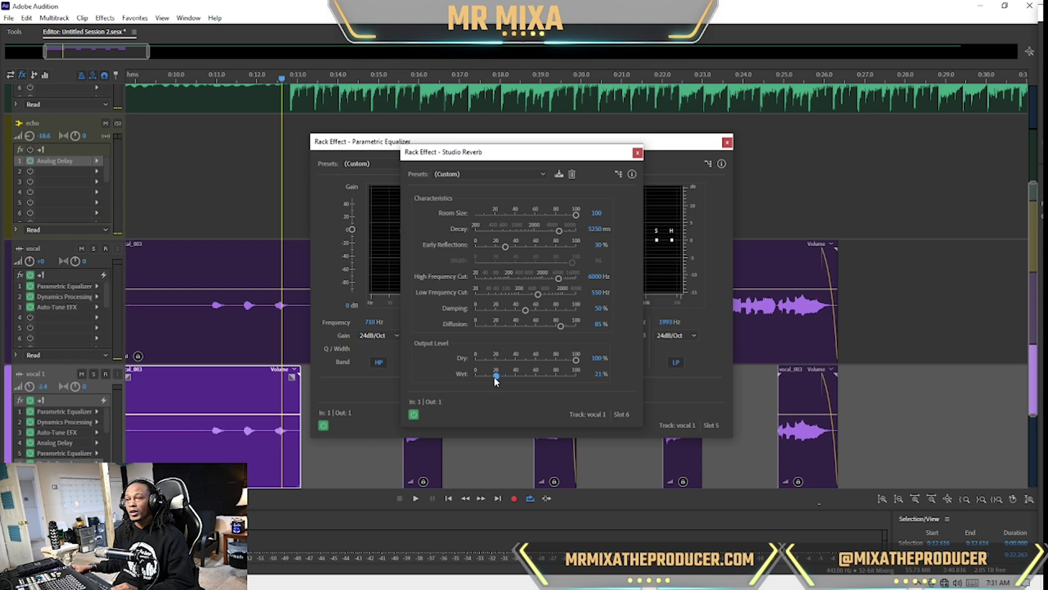
key("space")
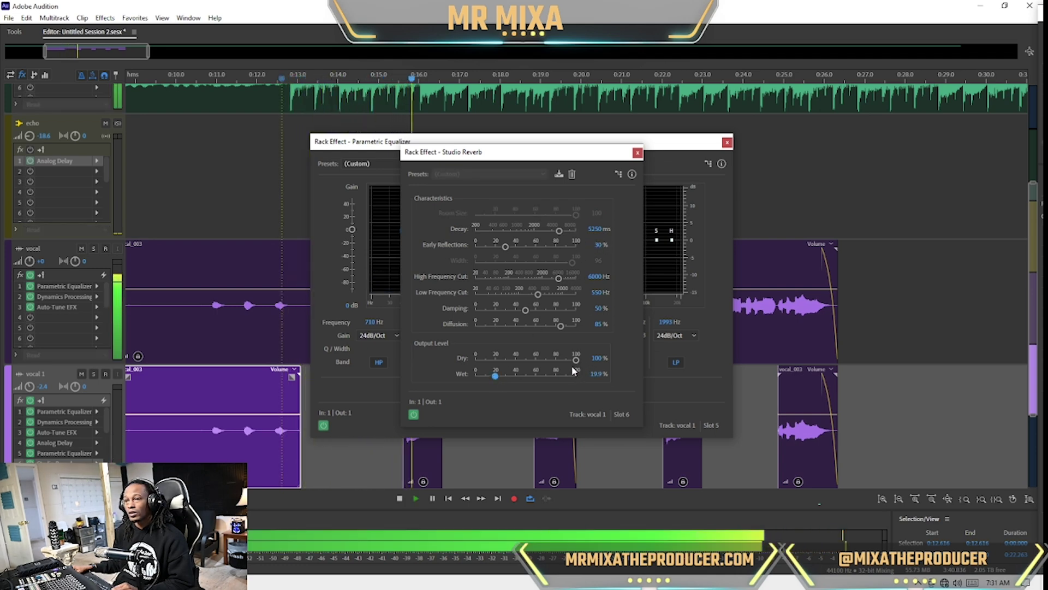
left_click_drag(494, 377, 515, 376)
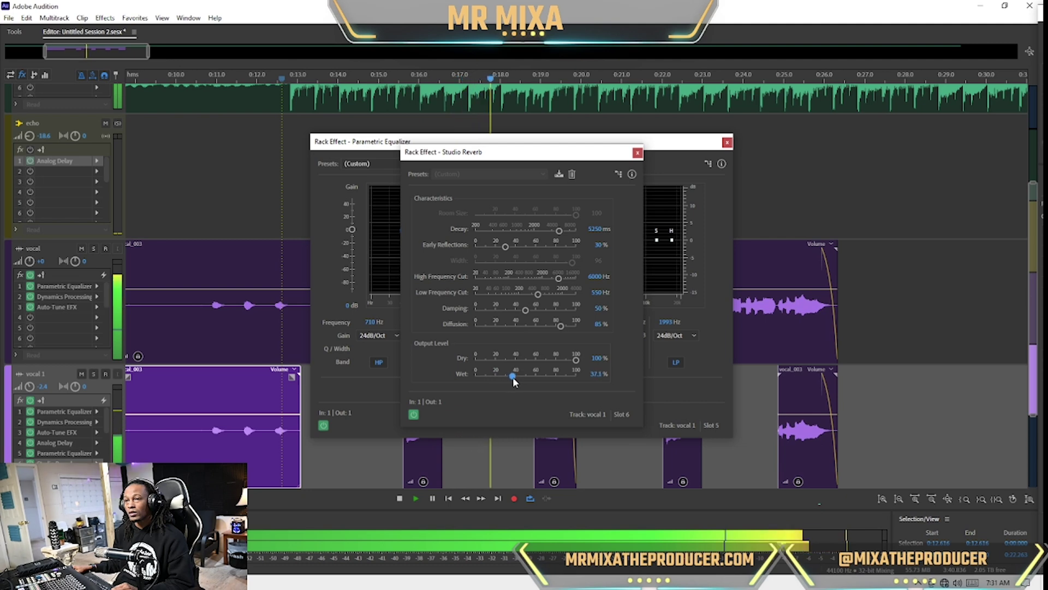
- Set the Studio Reverb's early reflections to 80%, high frequency cut to 1969 Hz, low frequency cut to 203 Hz, and wet level to 26.9%
left_click_drag(505, 246, 542, 279)
key("space")
left_click_drag(514, 376, 515, 376)
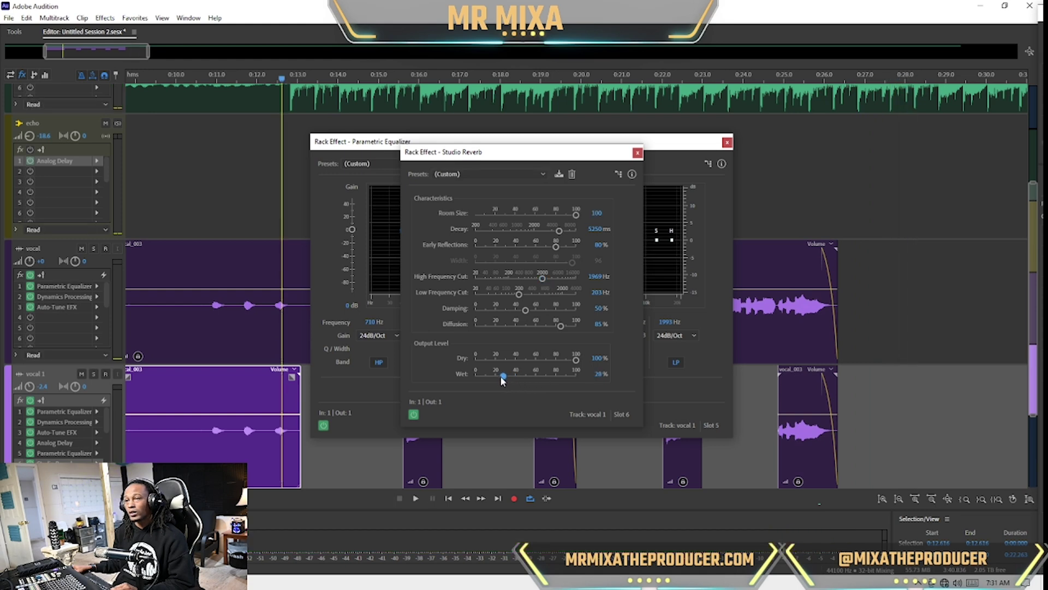
key("space")
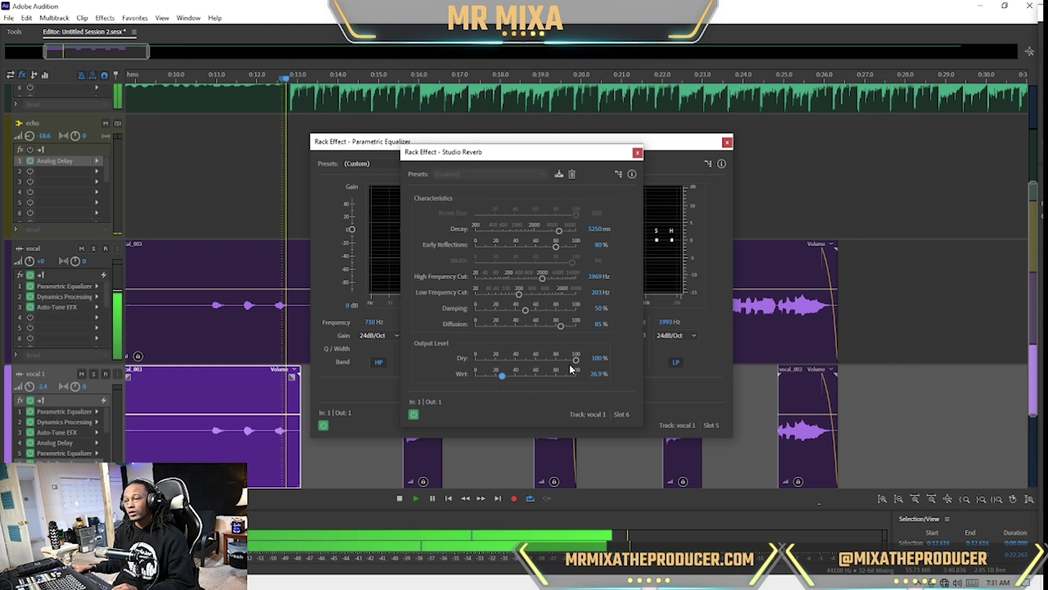
- Close the reverb and equalizer windows and listen to the echo throws with the beat and main vocal
left_click(637, 152)
left_click(728, 142)
scroll(389, 271, "down", 2)
scroll(75, 276, "up", 3)
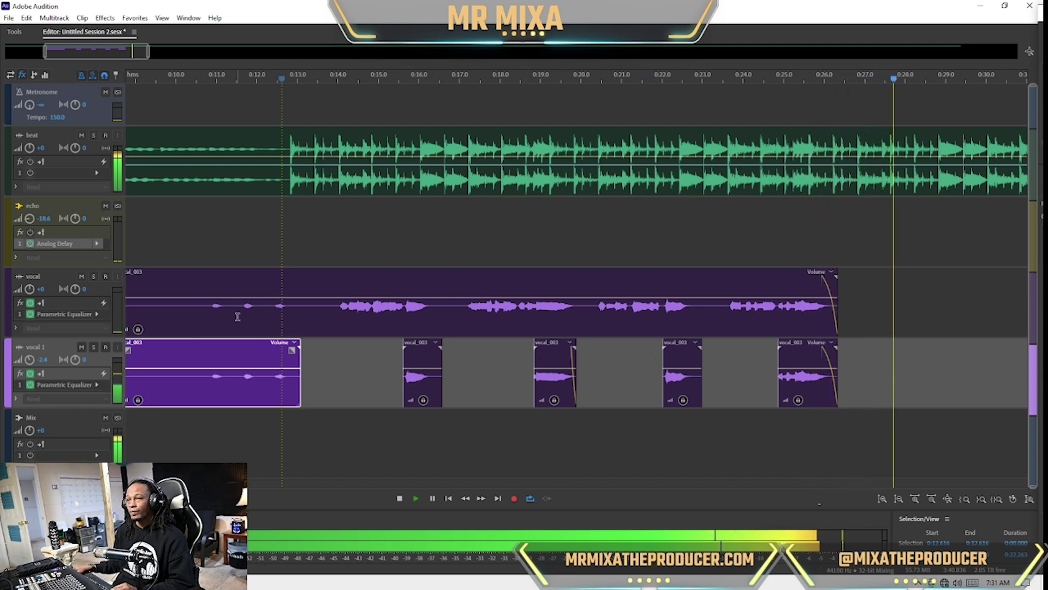
key("space")
- During playback, boost the vocal track equalizer's band 4 by 3.2 dB with Q 5.3, and band 5 by 2.1 dB at 7918 Hz with Q 4
left_click(205, 319)
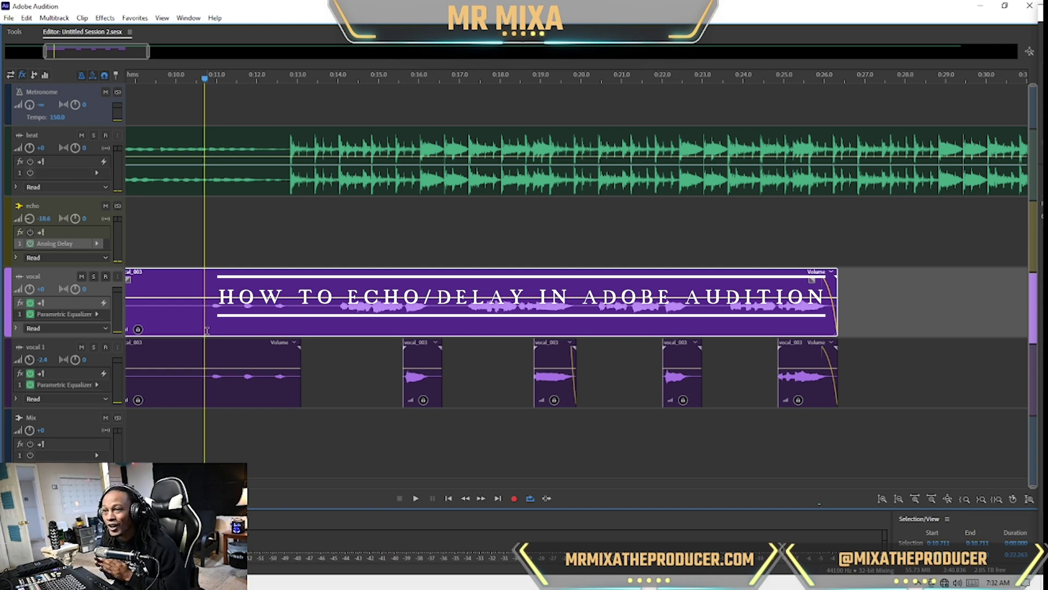
key("space")
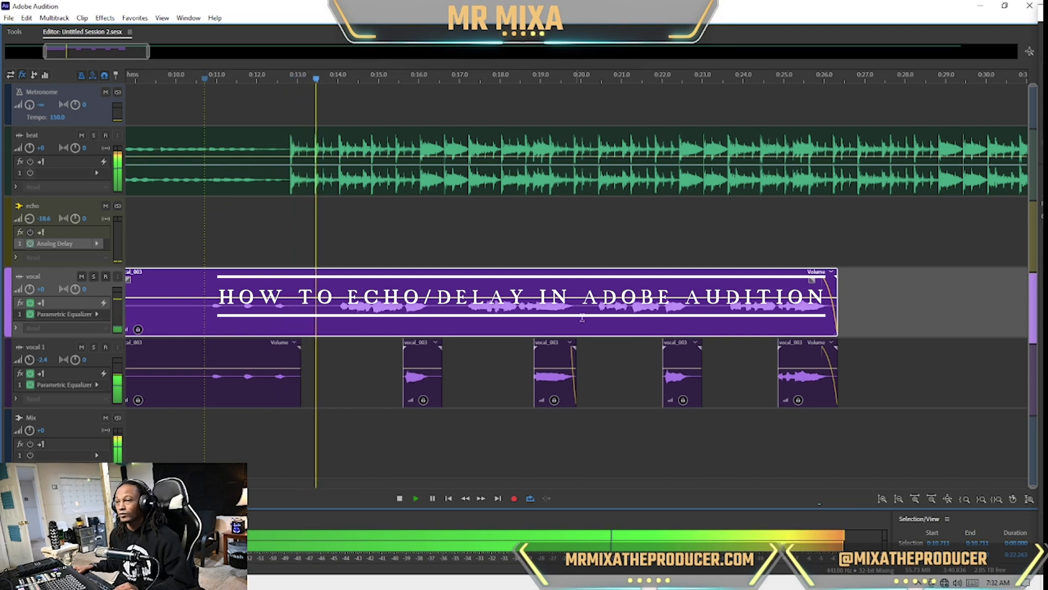
double_click(93, 315)
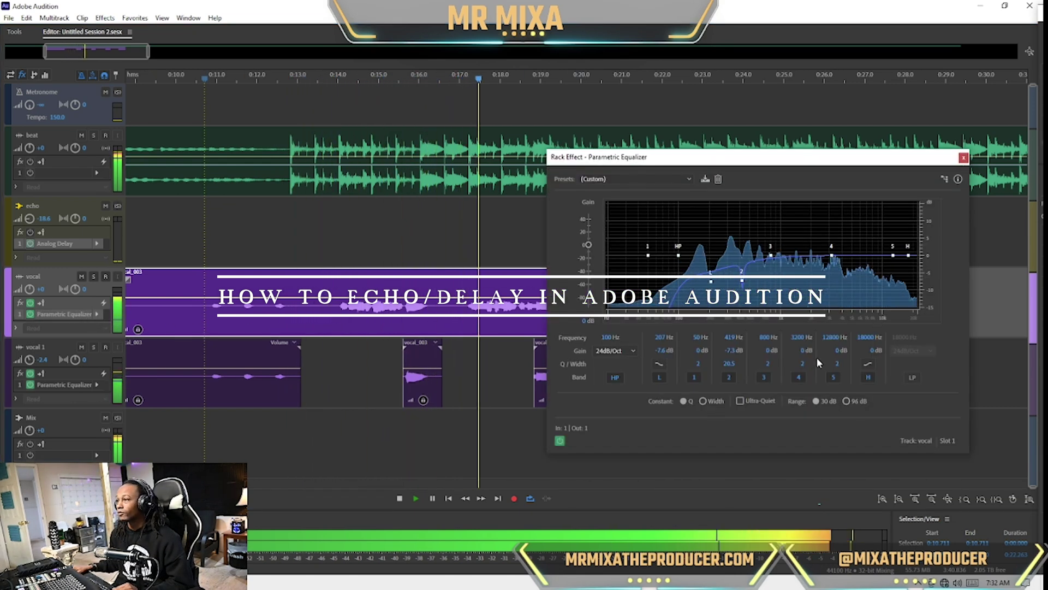
left_click_drag(802, 361, 811, 335)
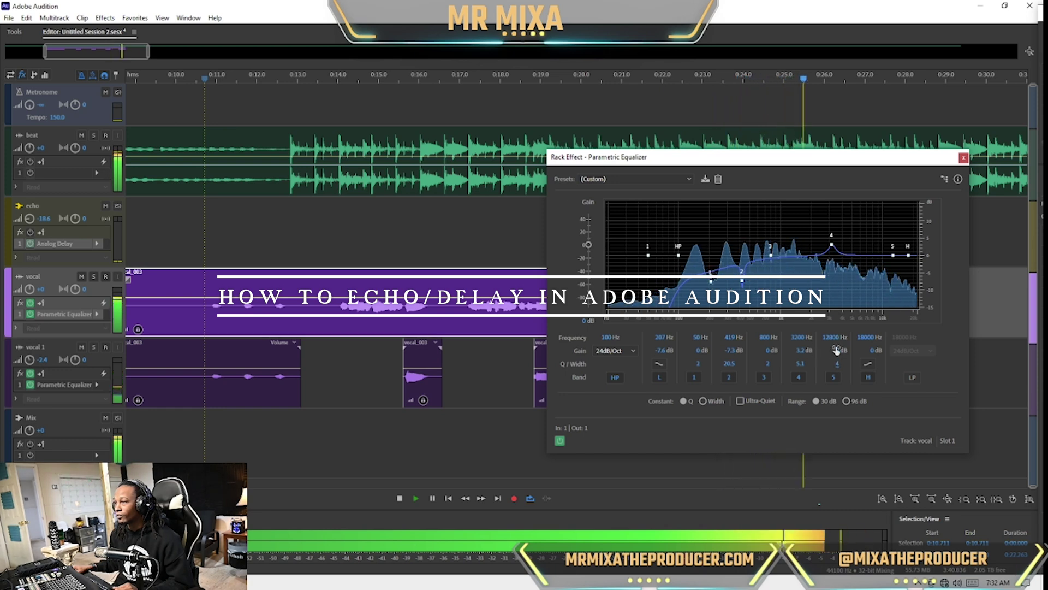
left_click_drag(836, 350, 832, 351)
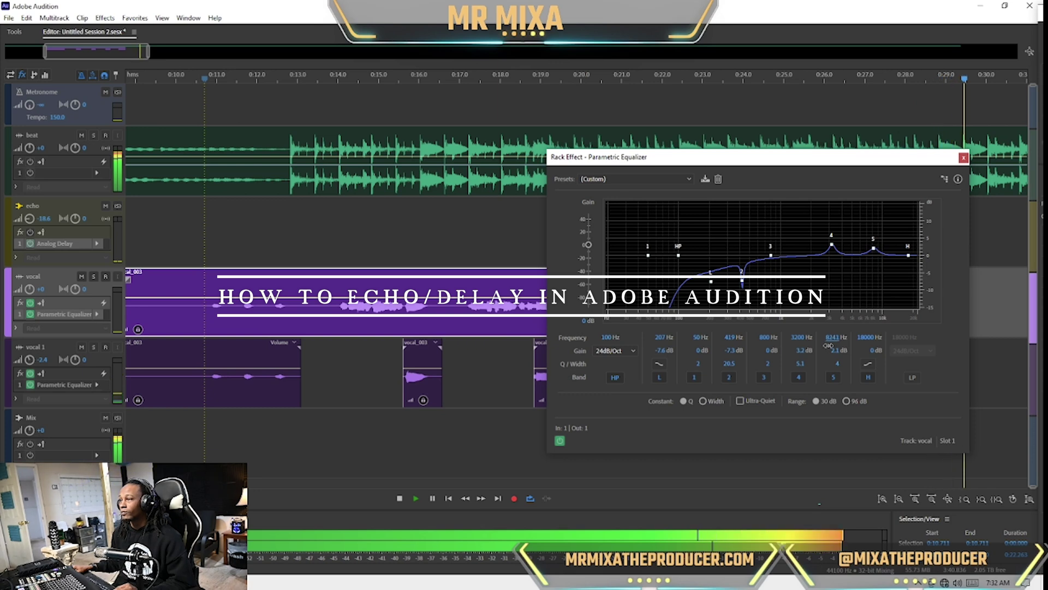
key("space")
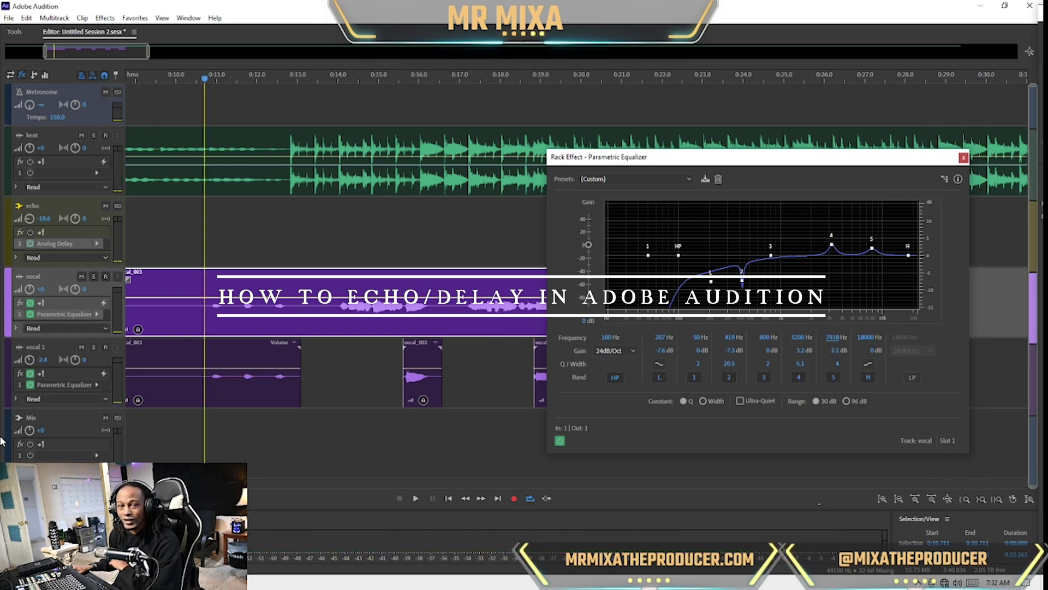